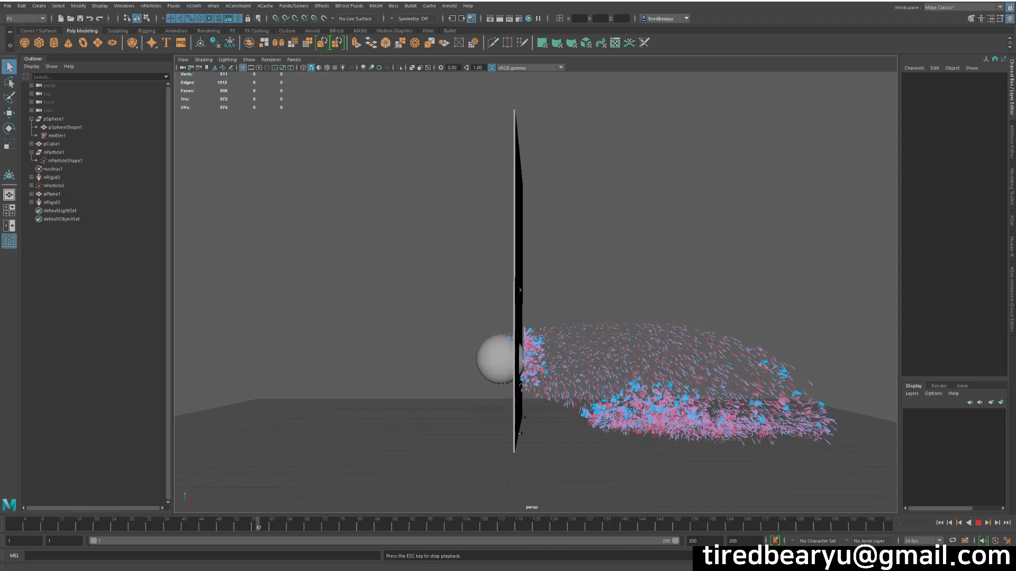
Stop the particle simulation, then save the current scene and start a new empty one.
alt+drag(668, 239, 656, 242)
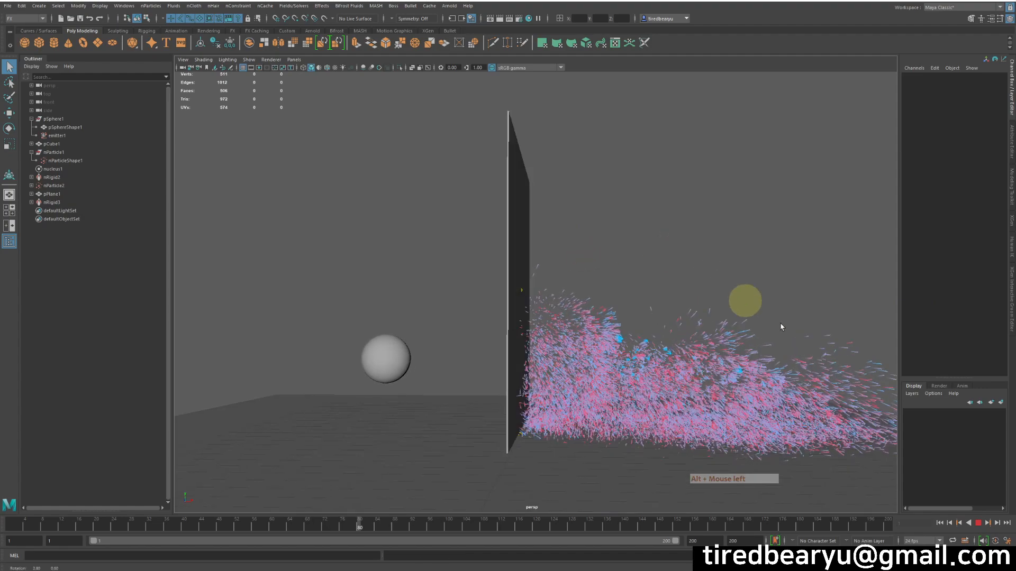
click(978, 523)
key(ctrl+s)
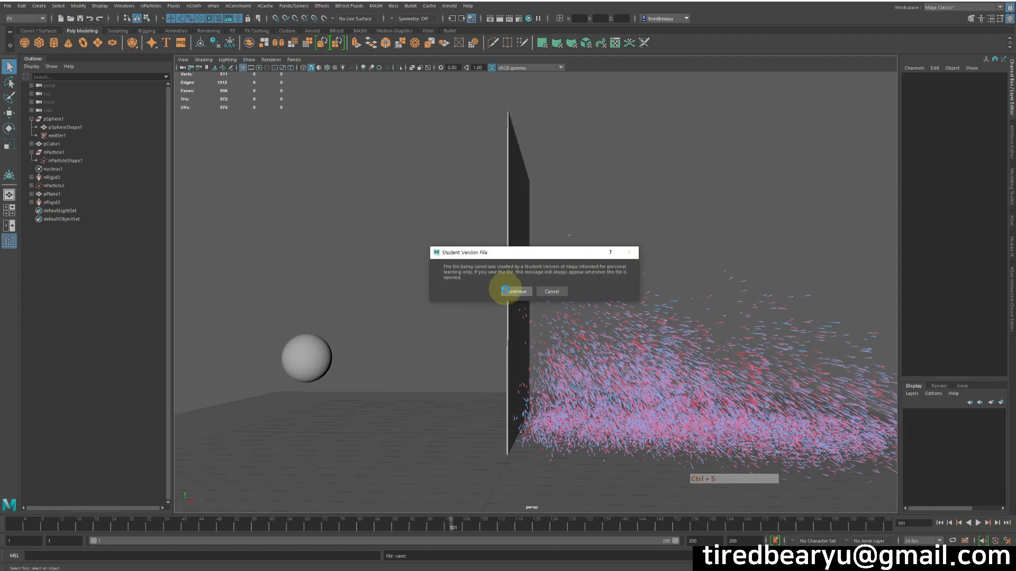
click(505, 290)
key(ctrl+n)
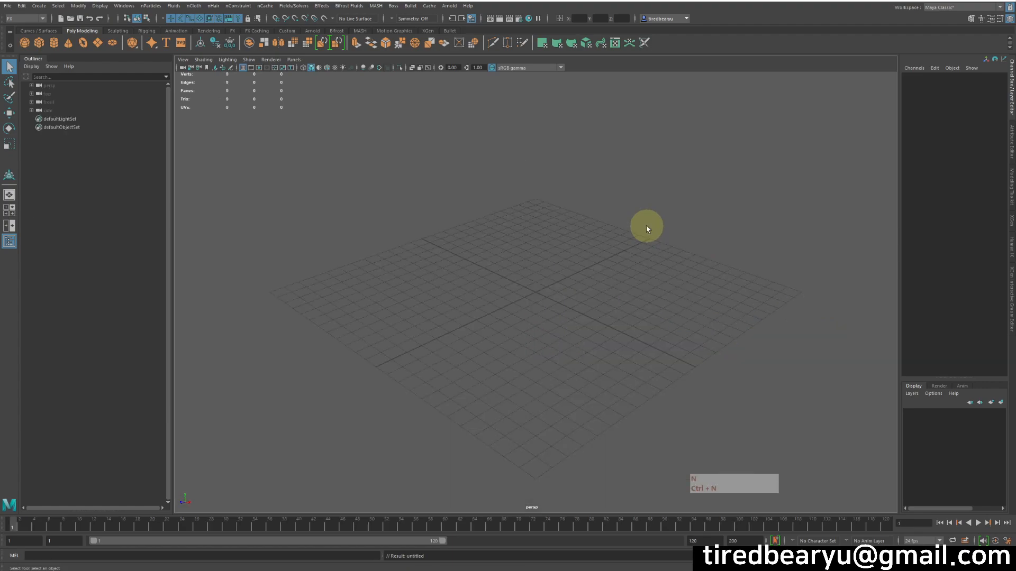
Create a polygon sphere and place it above the grid at about X 10.4, Y 6.3.
alt+drag(587, 255, 84, 126)
click(25, 43)
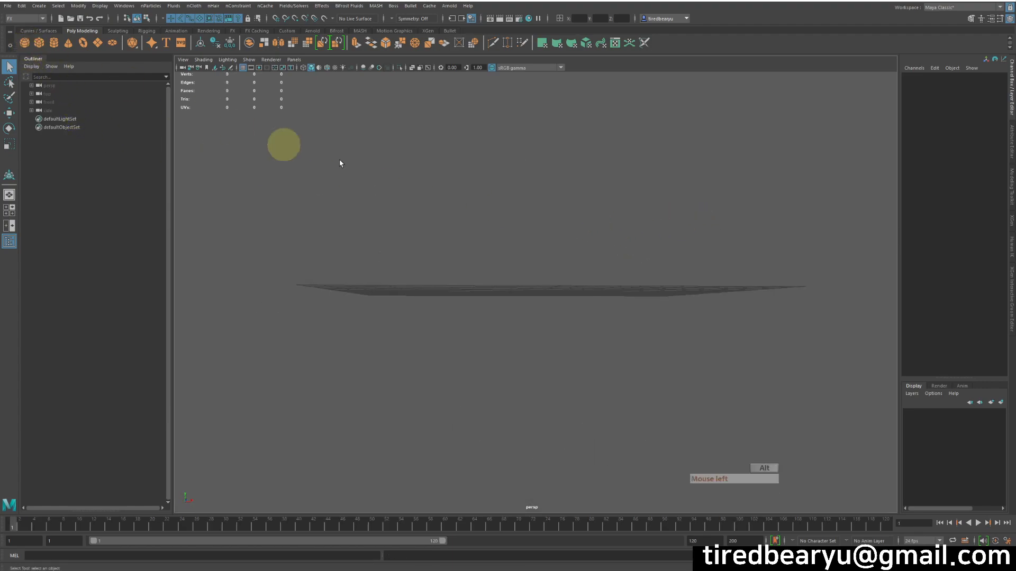
alt+middle_drag(500, 194, 500, 236)
key(w)
alt+drag(500, 236, 544, 160)
alt+middle_drag(546, 197, 516, 241)
drag(573, 274, 732, 271)
Create a polygon plane at the origin and scale it uniformly to about 31.5 as a floor.
alt+drag(682, 299, 585, 279)
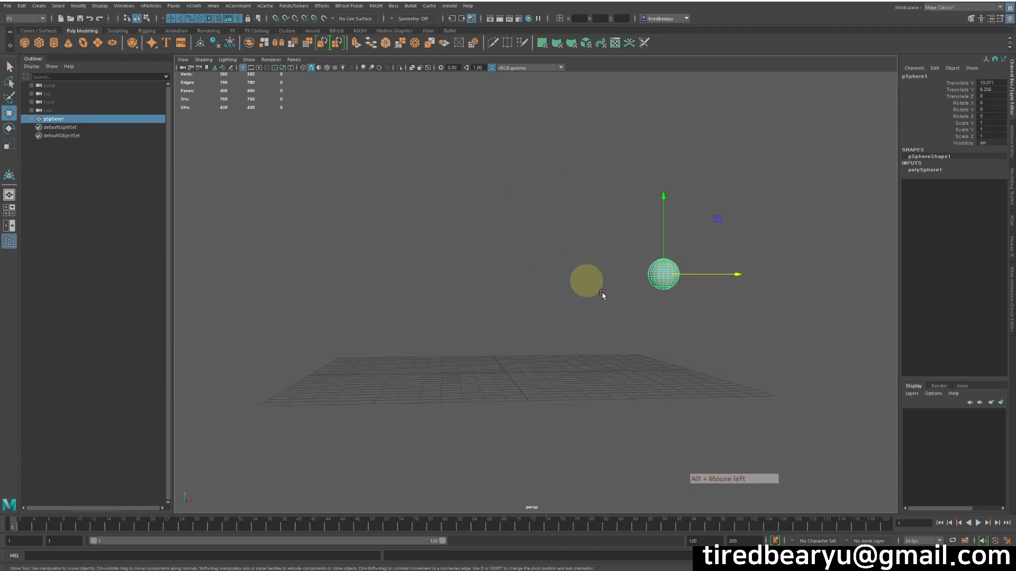
click(97, 45)
key(r)
drag(582, 366, 871, 331)
key(z)
drag(507, 366, 837, 372)
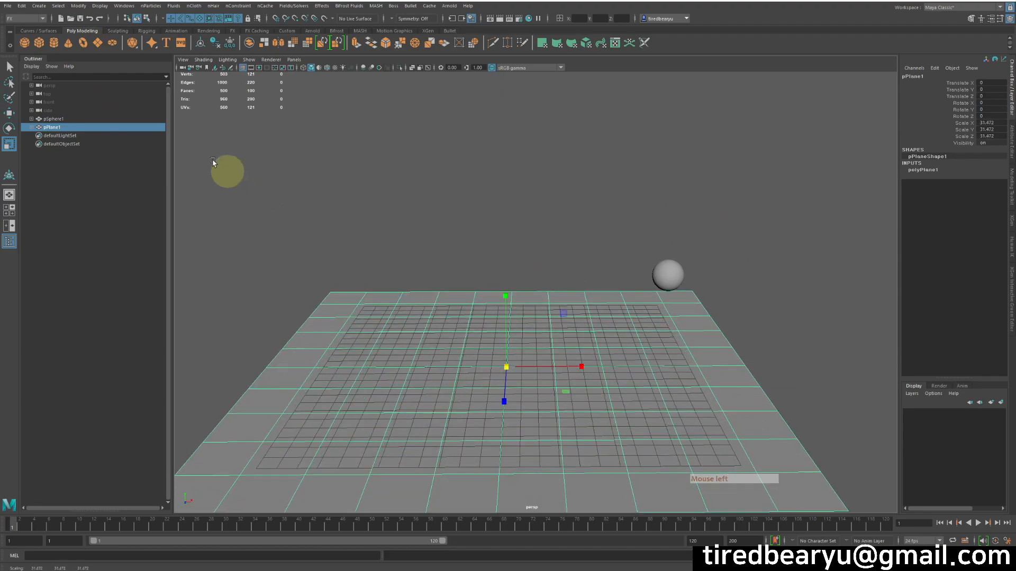
Create a second polygon plane, scale it uniformly to about 14.4 and set its Rotate Z to 90.
click(93, 46)
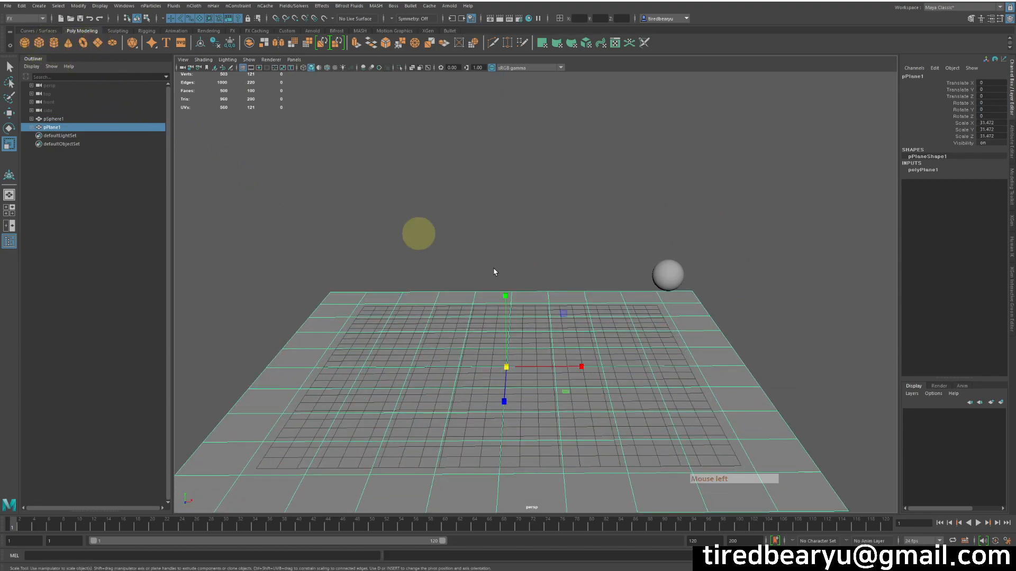
middle_drag(541, 364, 713, 364)
key(e)
drag(537, 299, 559, 406)
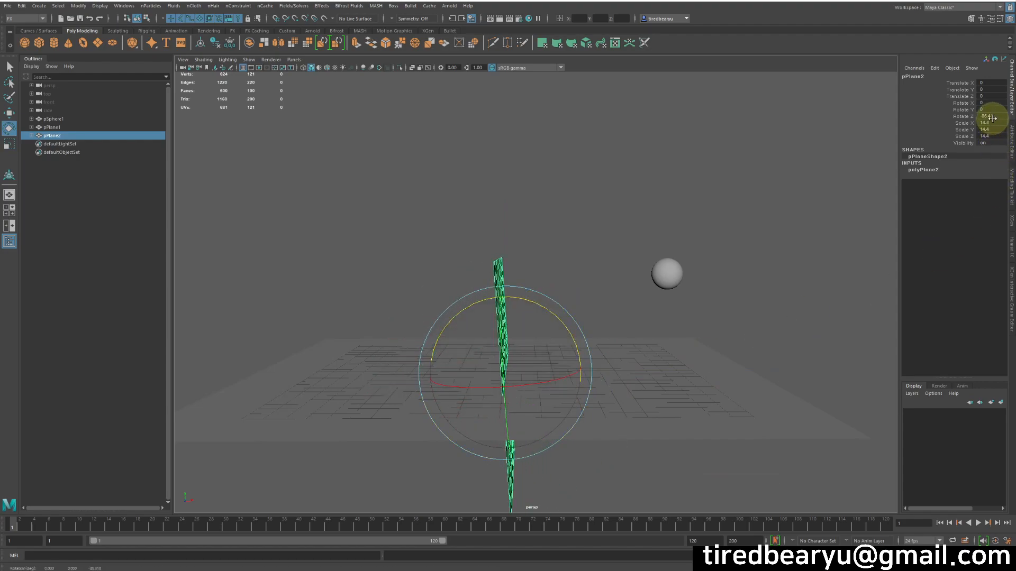
text(90)
key(Return)
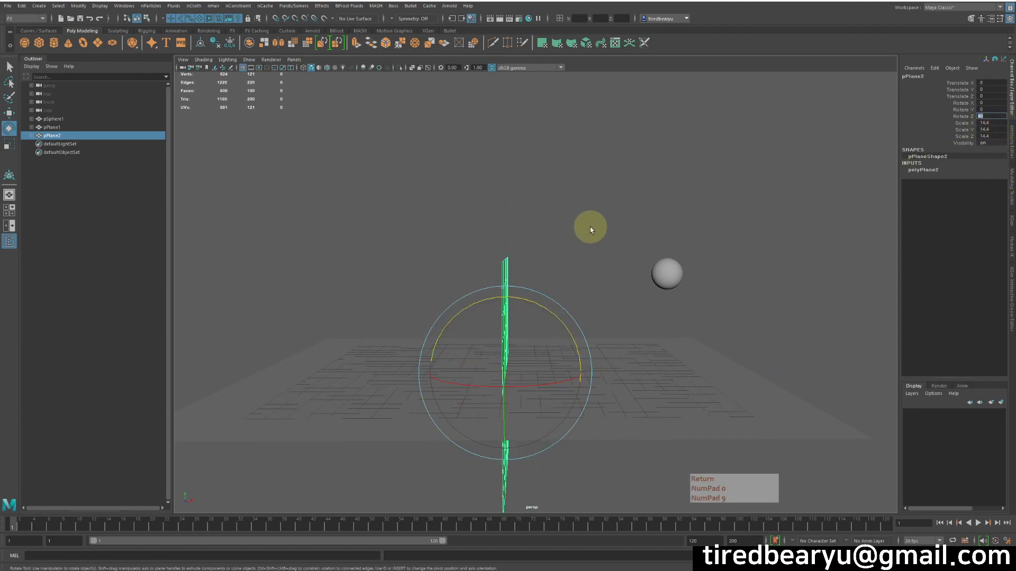
Raise the upright plane along Y so that it stands on the floor as a wall.
key(w)
drag(505, 291, 486, 188)
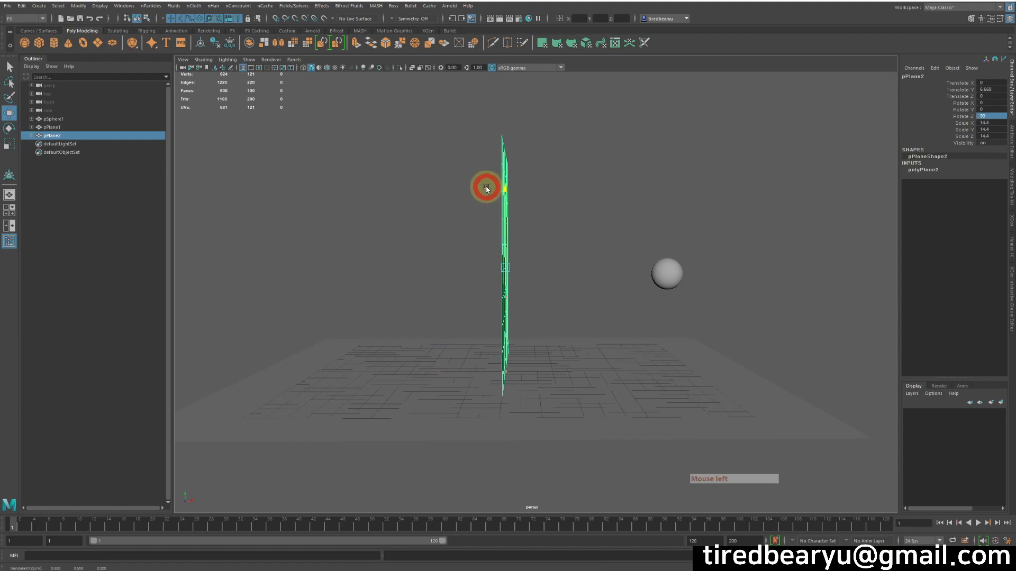
mouse_move(554, 216)
alt+mouse_down()
mouse_move(518, 217)
mouse_move(564, 217)
alt+mouse_up()
click(691, 218)
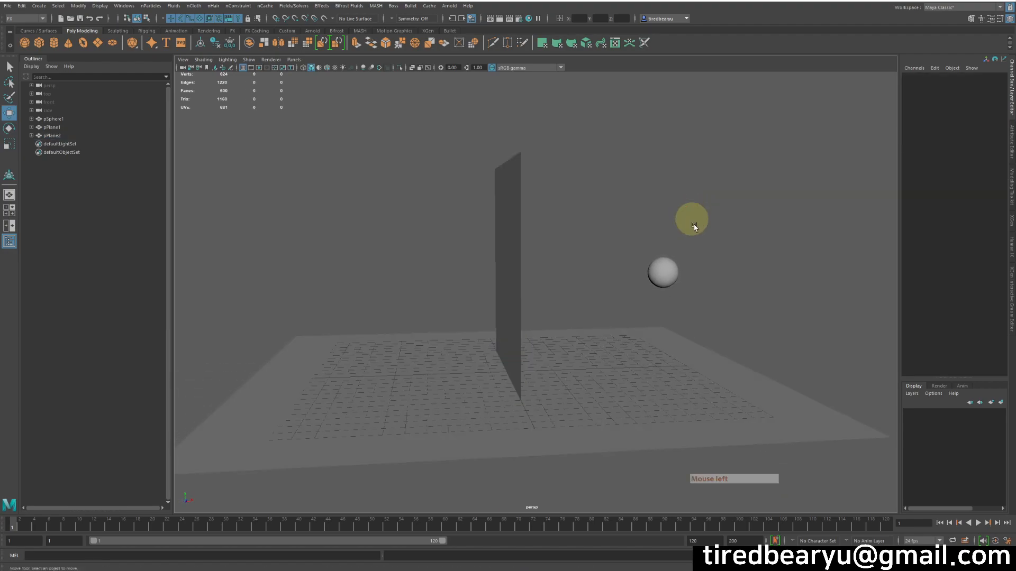
alt+drag(659, 240, 642, 228)
click(668, 272)
alt+drag(725, 307, 726, 310)
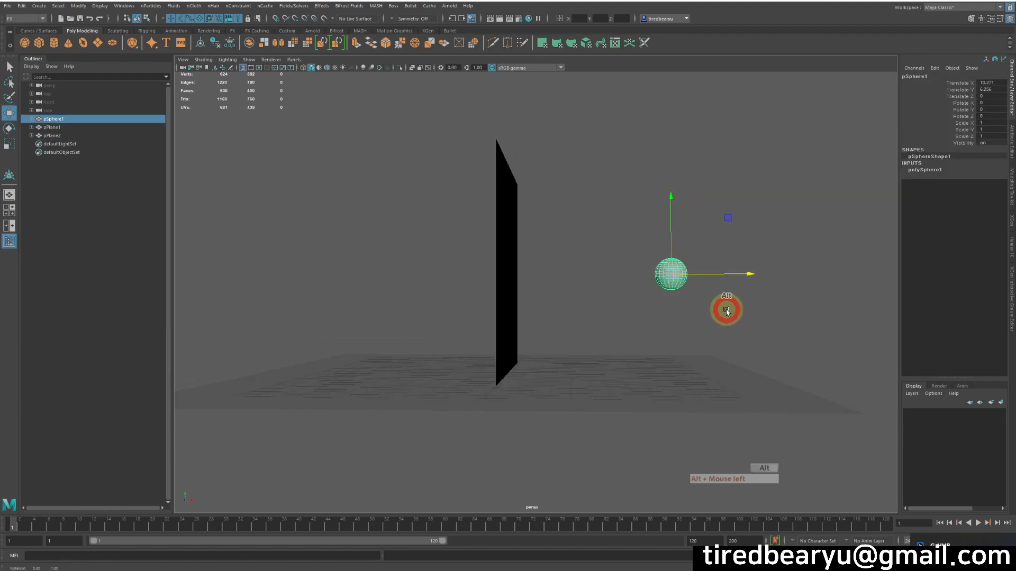
alt+click(725, 309)
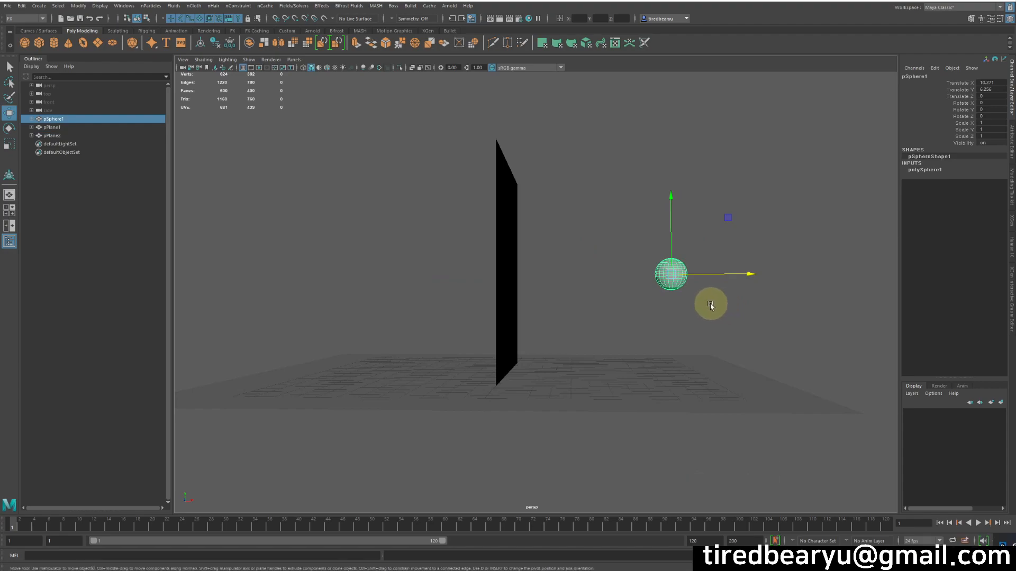
alt+drag(676, 307, 657, 316)
alt+drag(587, 302, 485, 311)
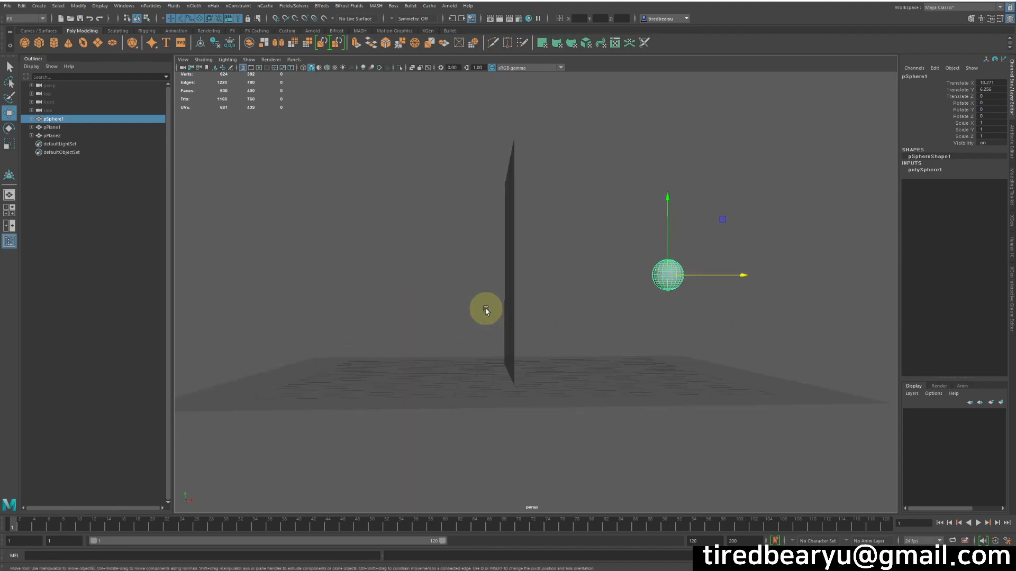
click(578, 273)
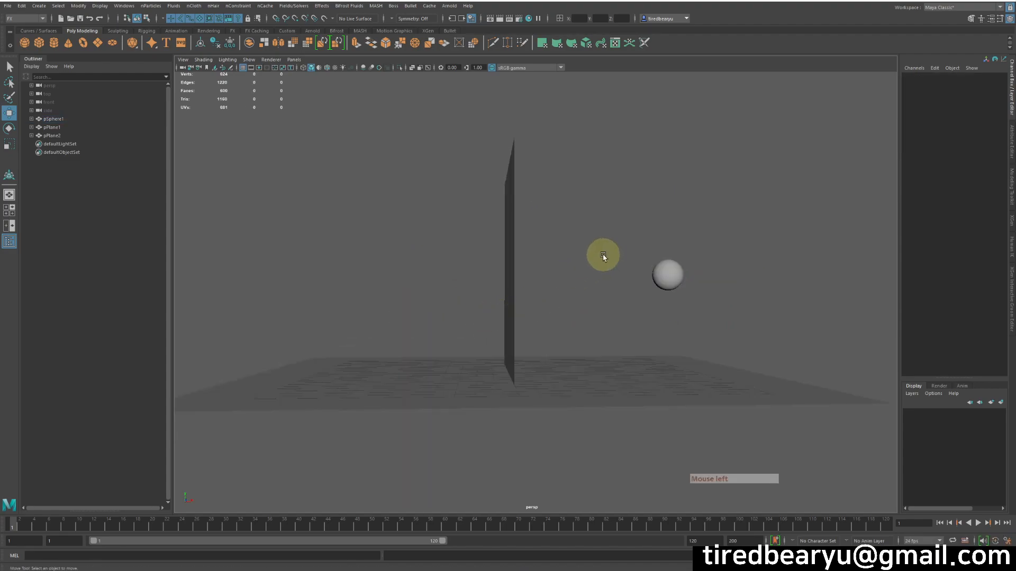
Key the sphere at frame 1, then move it through the wall to about X -10.4 and key it at frame 120.
alt+drag(637, 226, 613, 280)
click(673, 277)
key(s)
drag(39, 528, 921, 511)
key(w)
drag(759, 278, 481, 272)
key(s)
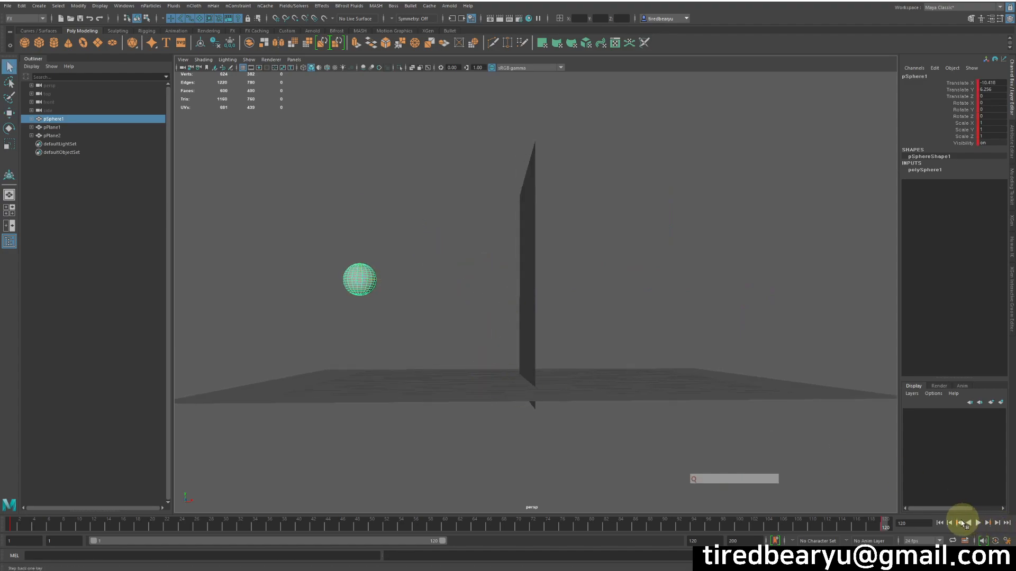
Play back the sphere's animation to check its path through the wall.
click(979, 523)
click(980, 523)
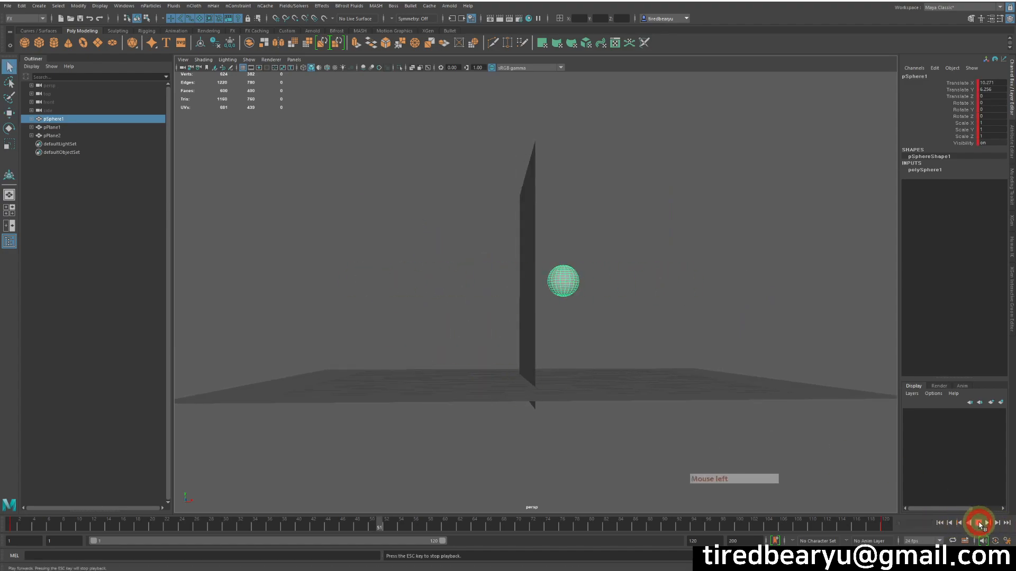
click(678, 269)
drag(373, 253, 477, 281)
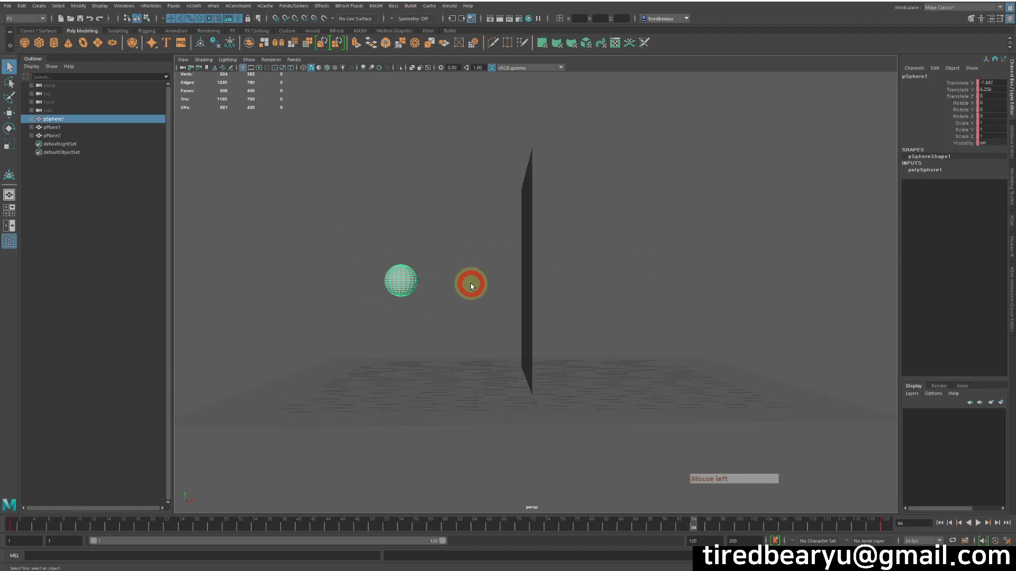
Make the sphere emit nParticles with Emit from Object and set the Emitter Type to Surface.
click(156, 7)
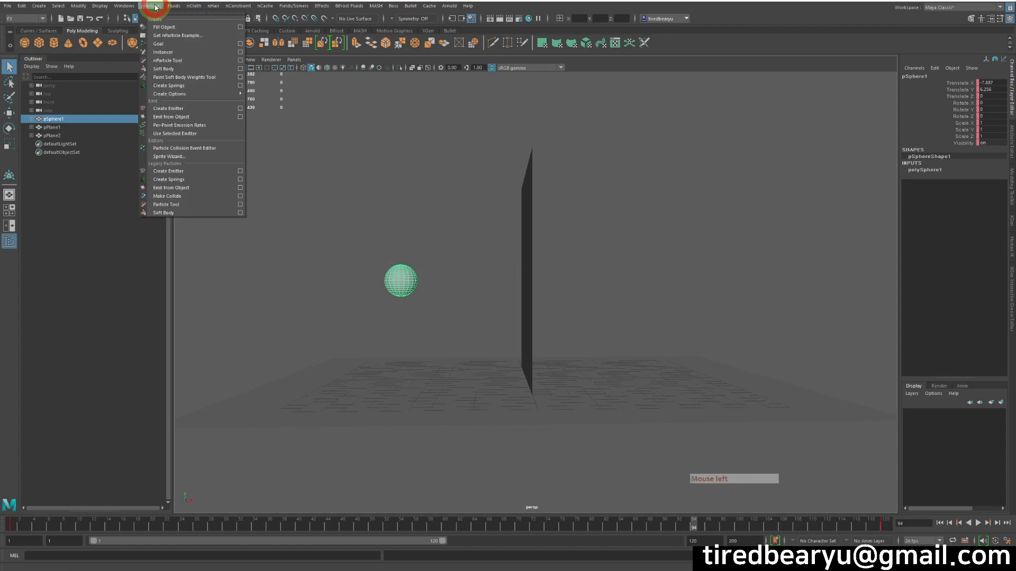
click(187, 117)
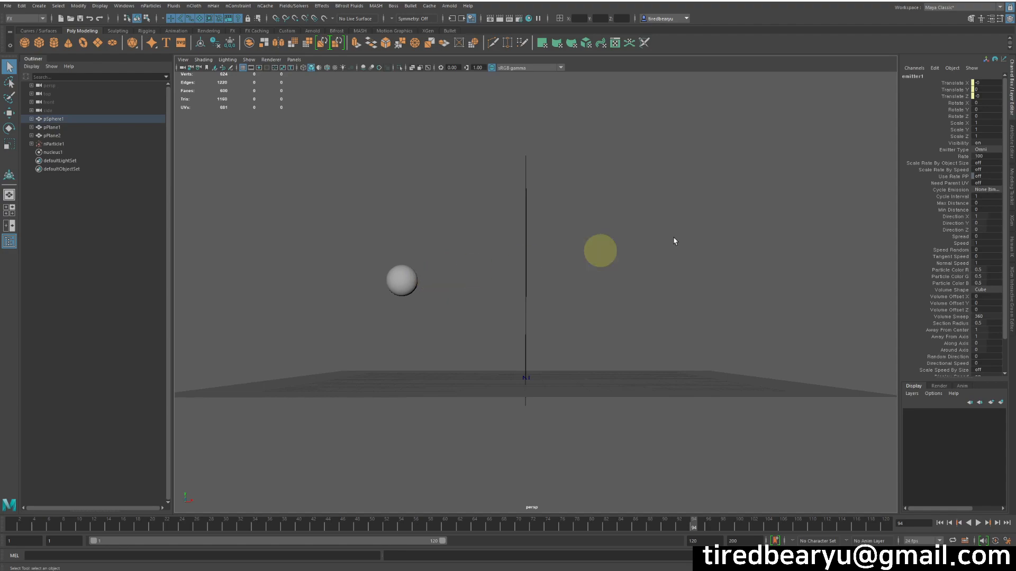
click(992, 152)
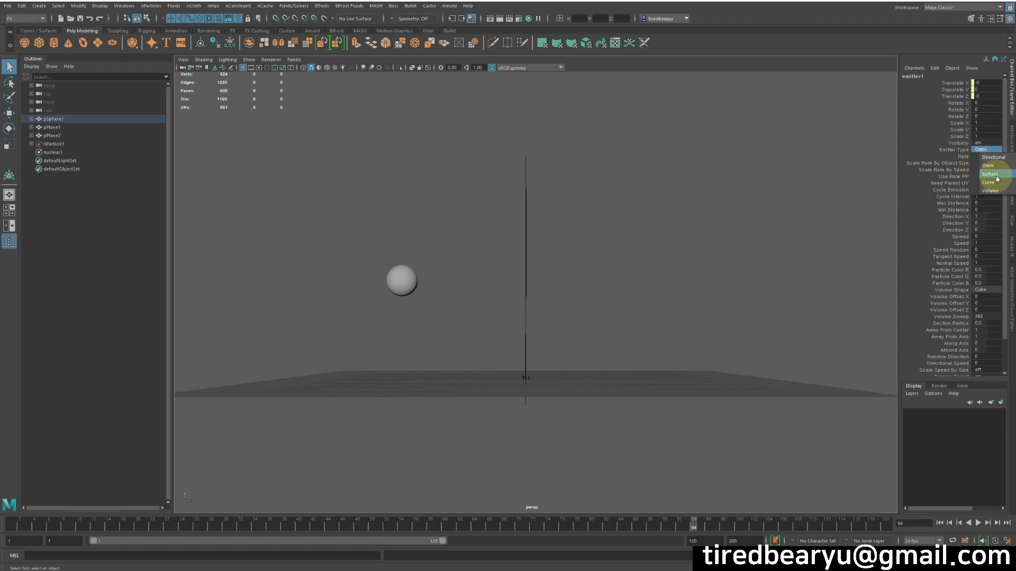
Play the simulation from the first frame to check how particles emit from the moving sphere.
click(940, 523)
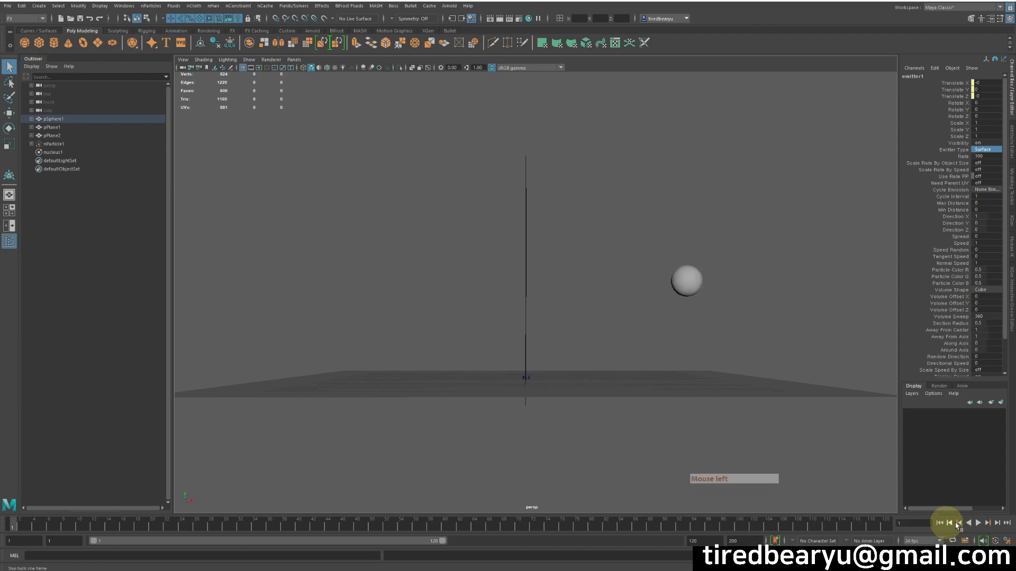
click(978, 522)
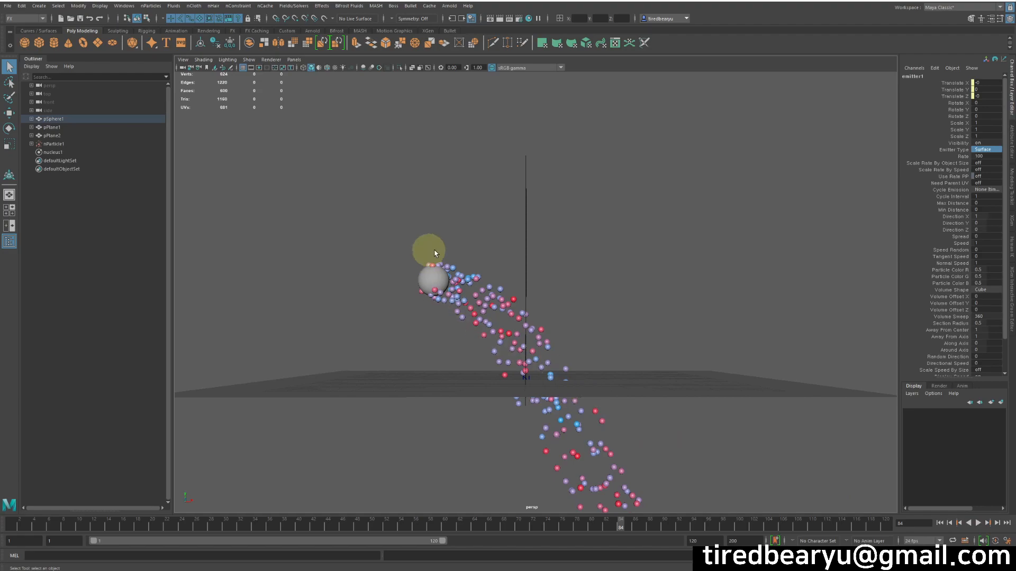
click(941, 523)
click(978, 523)
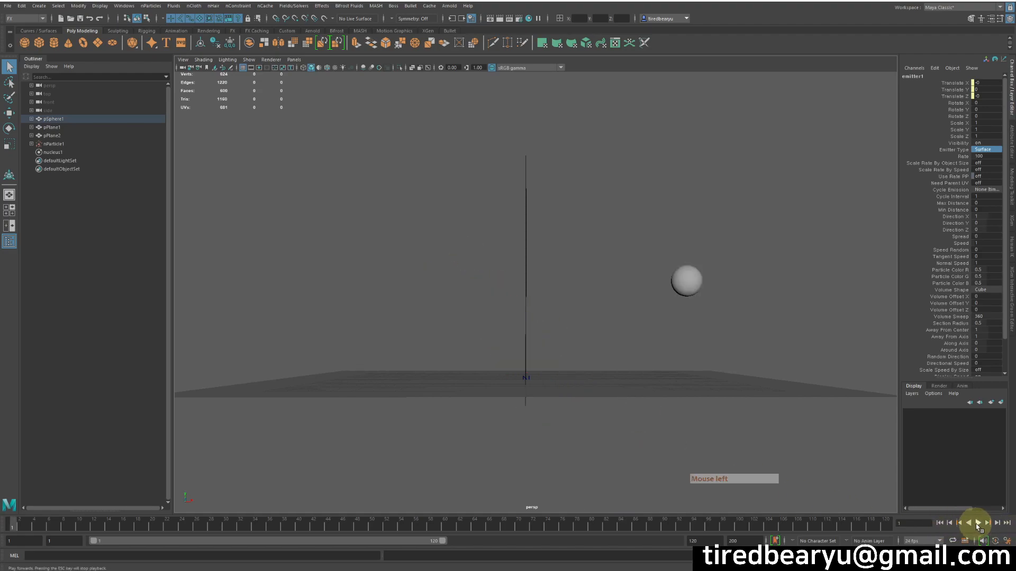
click(978, 523)
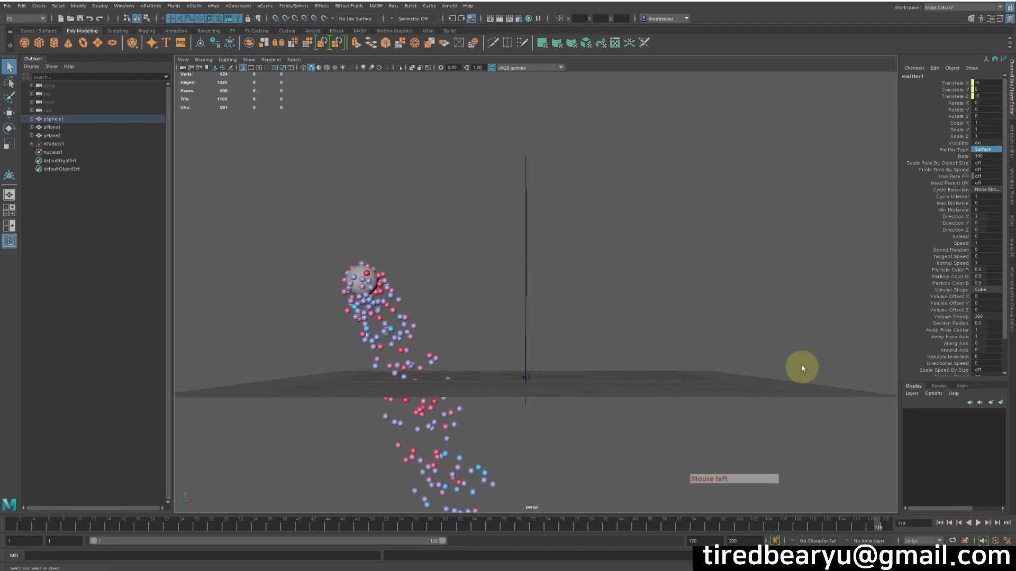
Select the wall plane and scrub the simulation from frame 1 to frame 58, where the sphere crosses the wall.
alt+drag(804, 369, 755, 349)
click(544, 236)
mouse_move(611, 236)
alt+mouse_down()
mouse_move(648, 240)
mouse_move(629, 237)
alt+mouse_up()
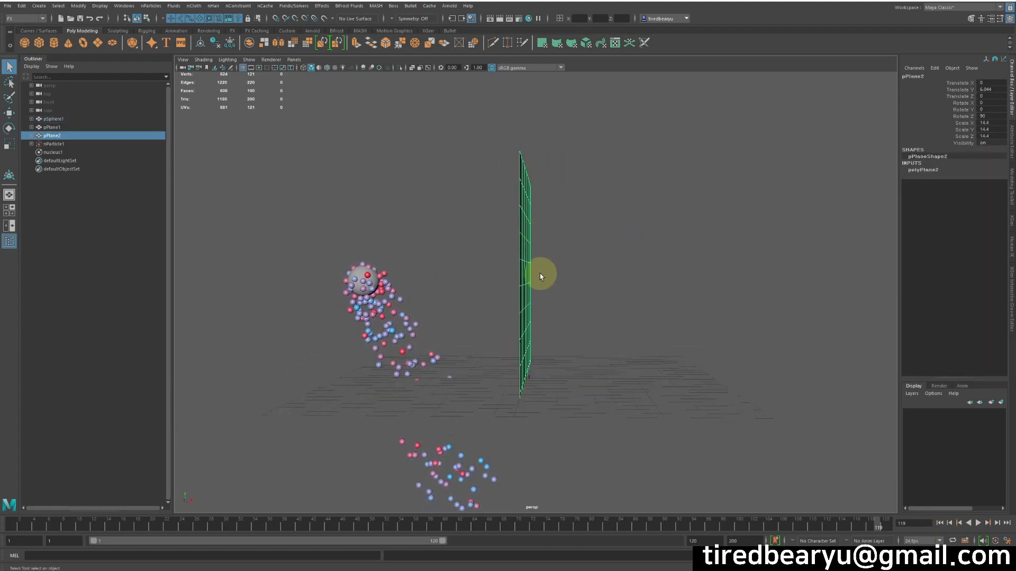
alt+drag(541, 277, 637, 274)
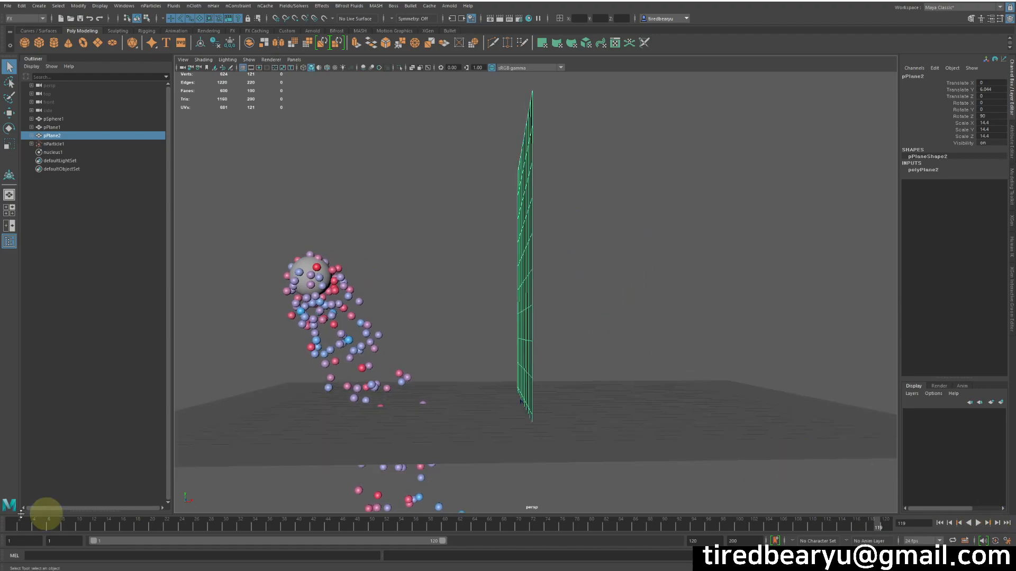
click(11, 527)
drag(39, 530, 430, 564)
alt+drag(561, 381, 611, 240)
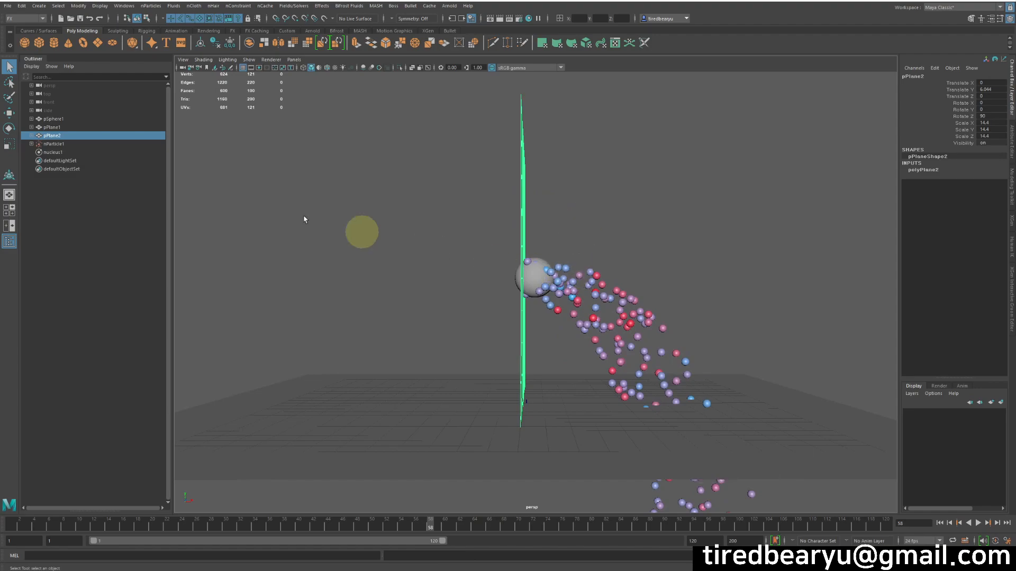
Select the emitter under the sphere and key its Rate of 100 at frame 58.
click(33, 136)
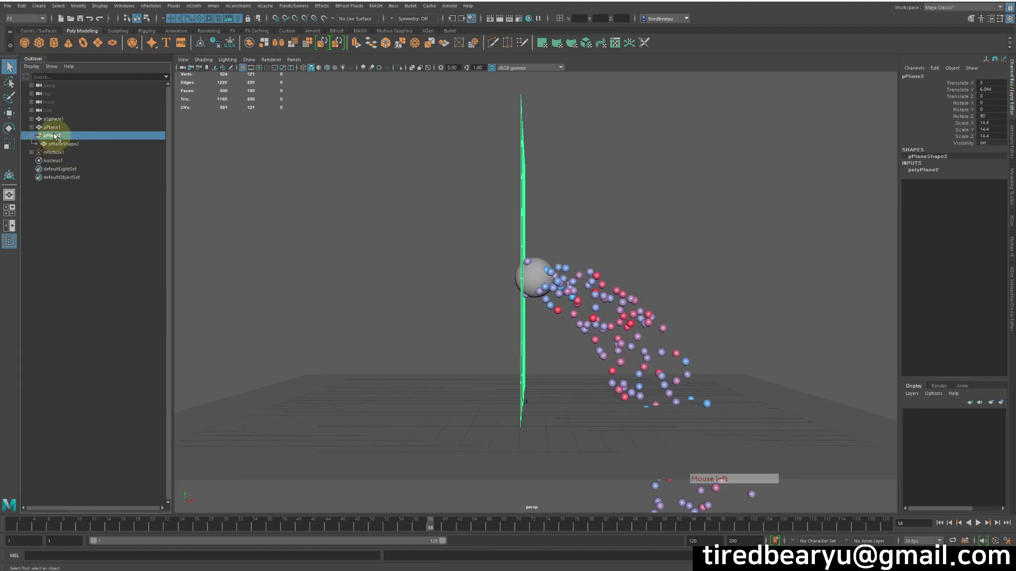
click(32, 119)
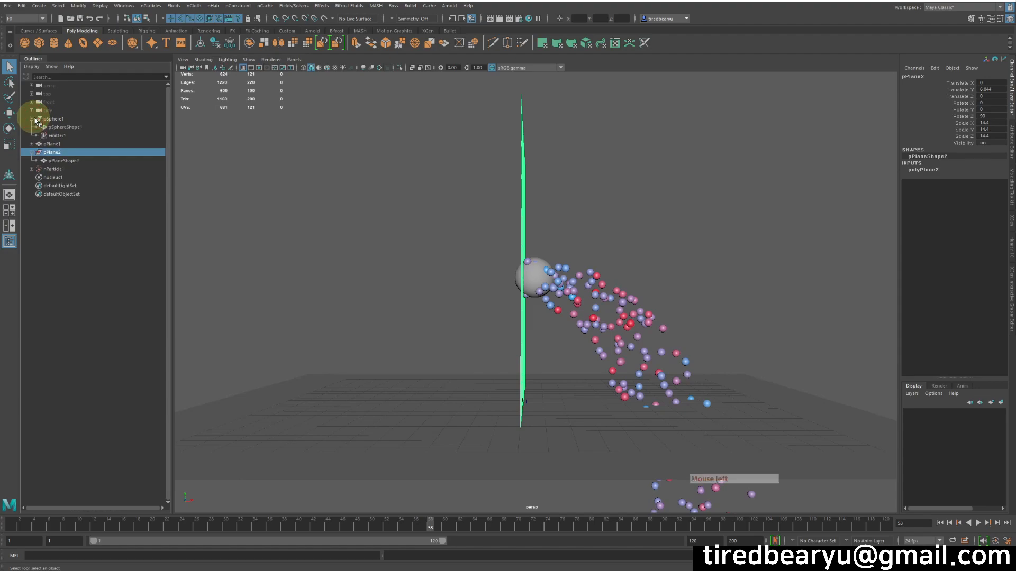
click(73, 136)
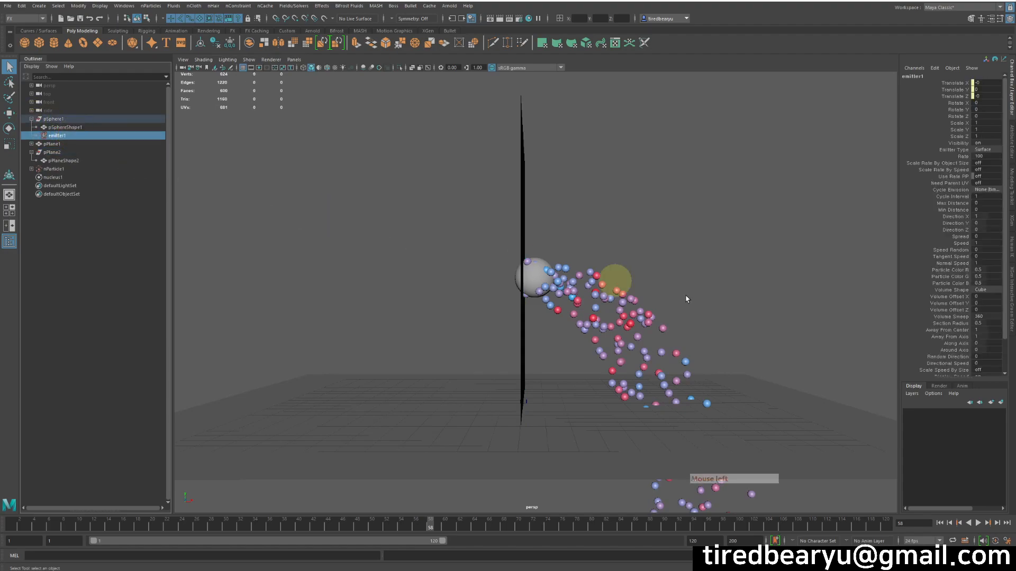
click(957, 156)
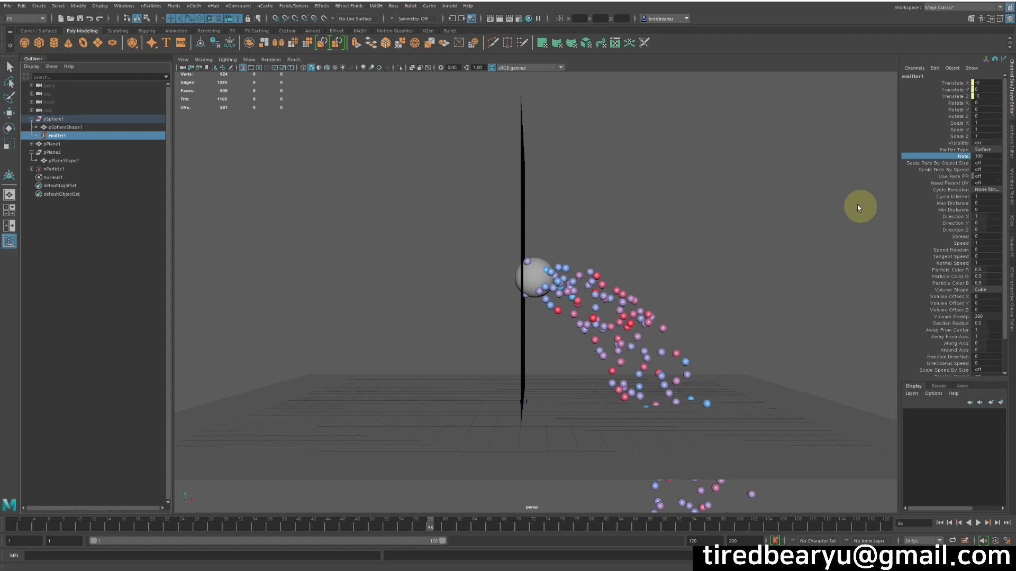
right_click(962, 159)
click(947, 210)
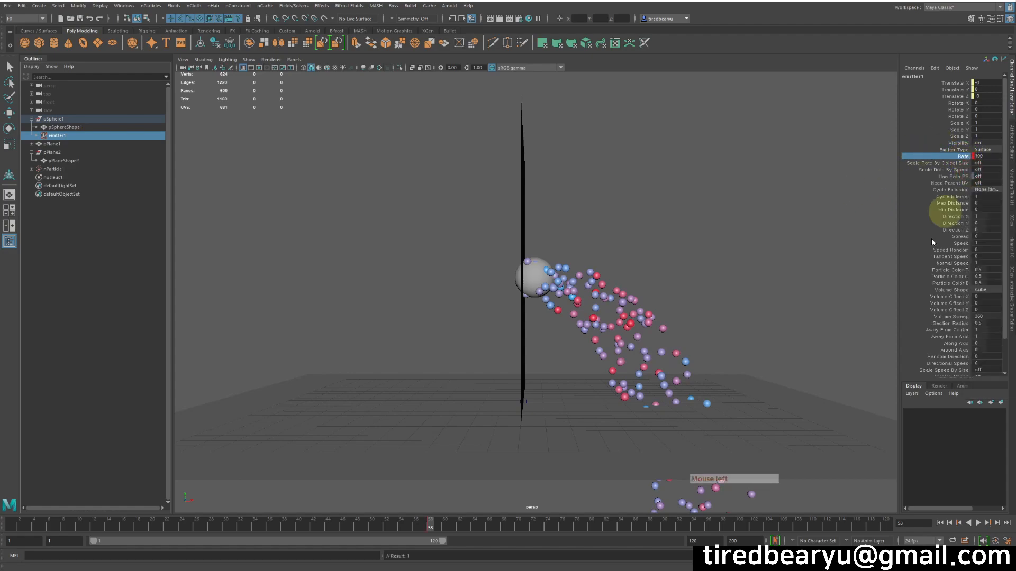
Set the emitter's Rate to 0 at frame 59 and key it.
click(440, 531)
middle_drag(867, 227, 676, 219)
click(993, 159)
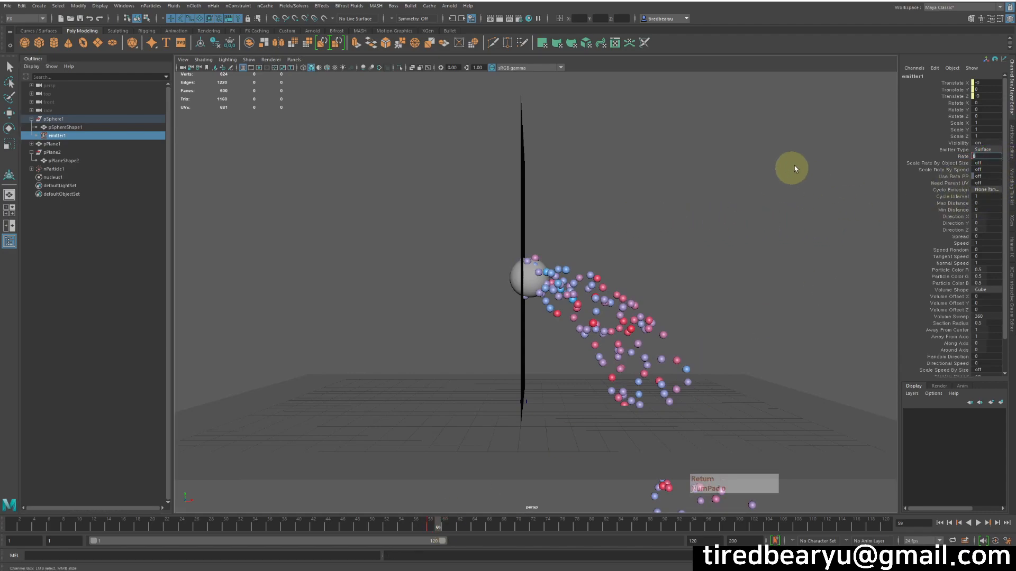
click(943, 156)
right_click(944, 159)
click(957, 174)
alt+middle_drag(632, 247, 643, 238)
alt+middle_drag(792, 269, 796, 283)
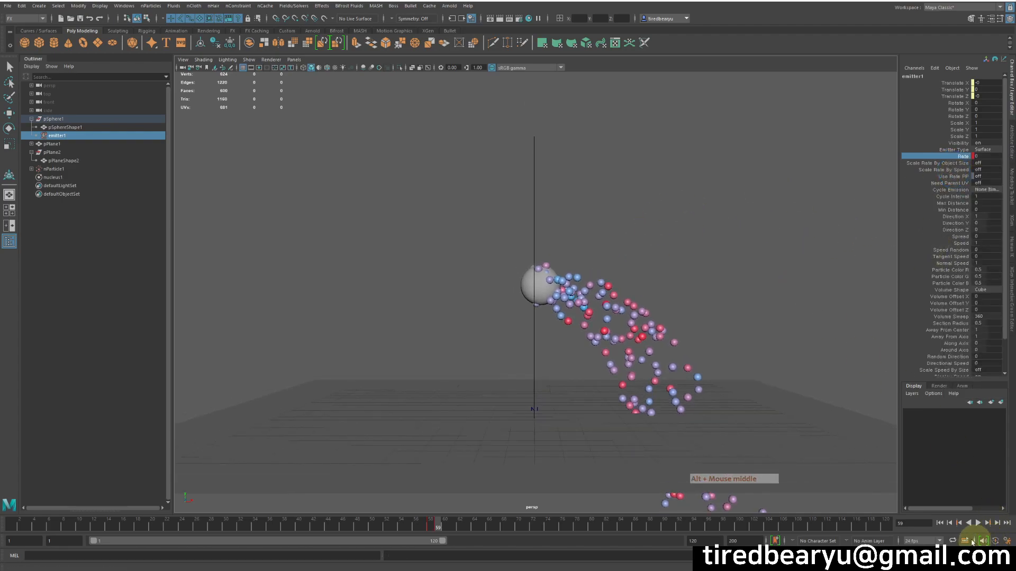
Play the simulation from the first frame to check where the sphere's emission stops relative to the wall plane.
click(940, 522)
click(979, 523)
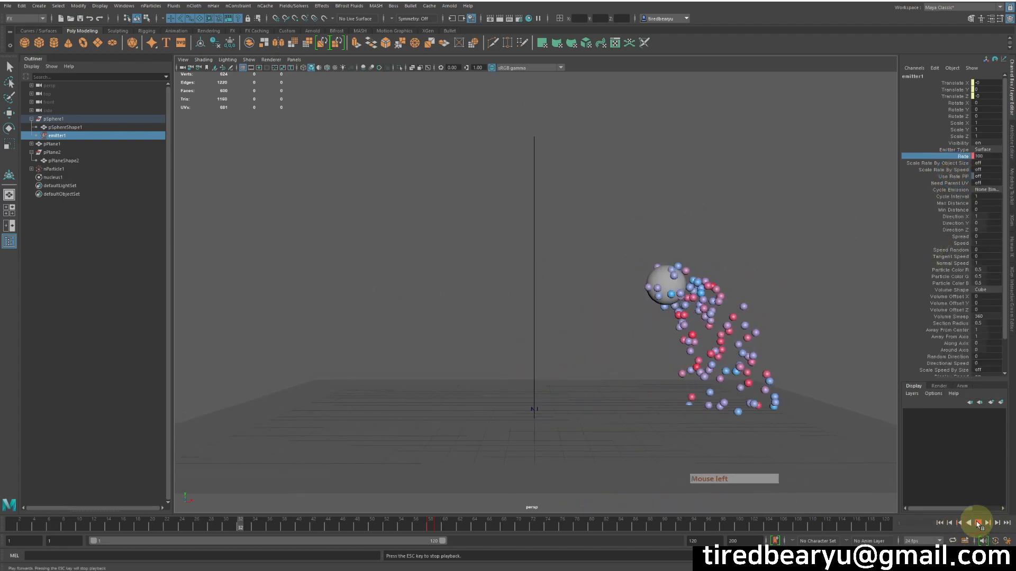
click(978, 524)
drag(360, 530, 41, 500)
alt+drag(580, 368, 662, 371)
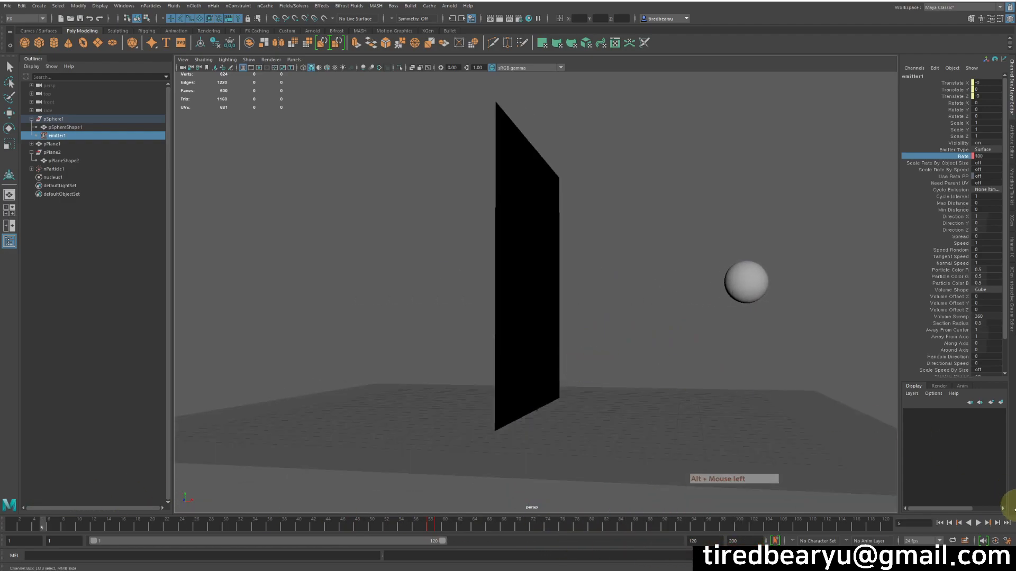
click(979, 523)
click(979, 523)
alt+drag(815, 421, 791, 381)
Select the vertical wall plane and make it an nCloth passive collider.
drag(436, 189, 567, 216)
alt+drag(566, 216, 660, 250)
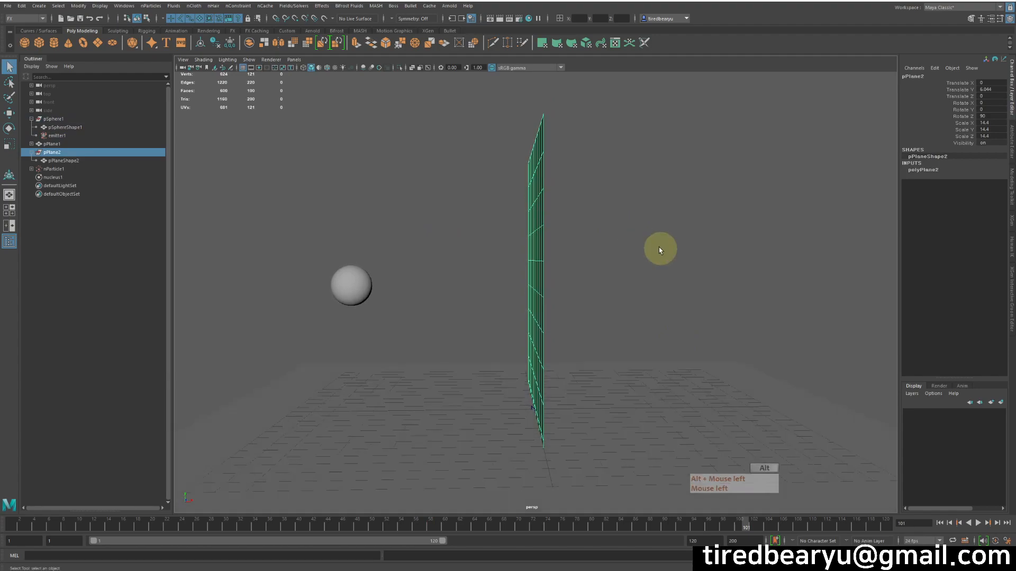
click(193, 6)
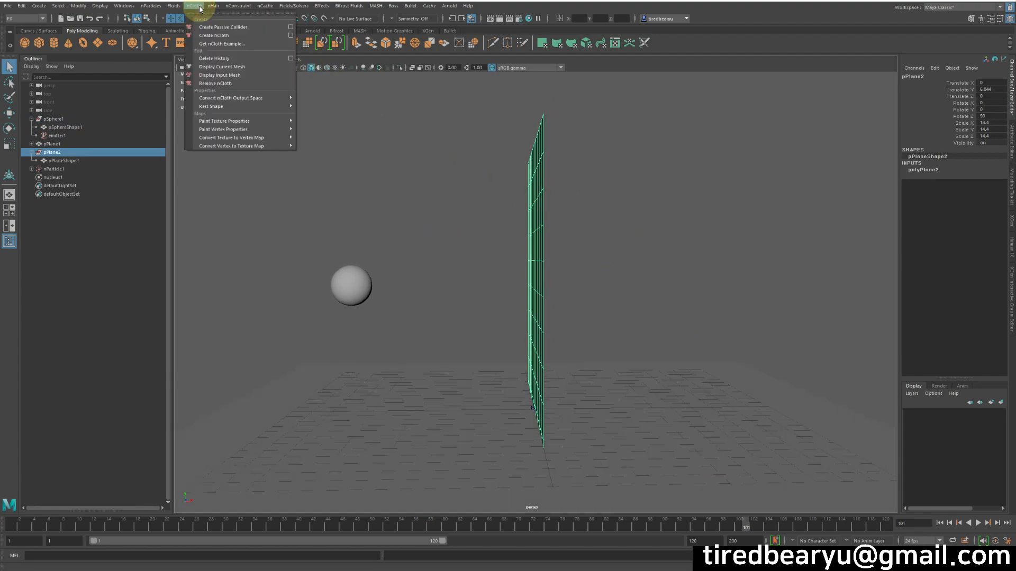
click(223, 27)
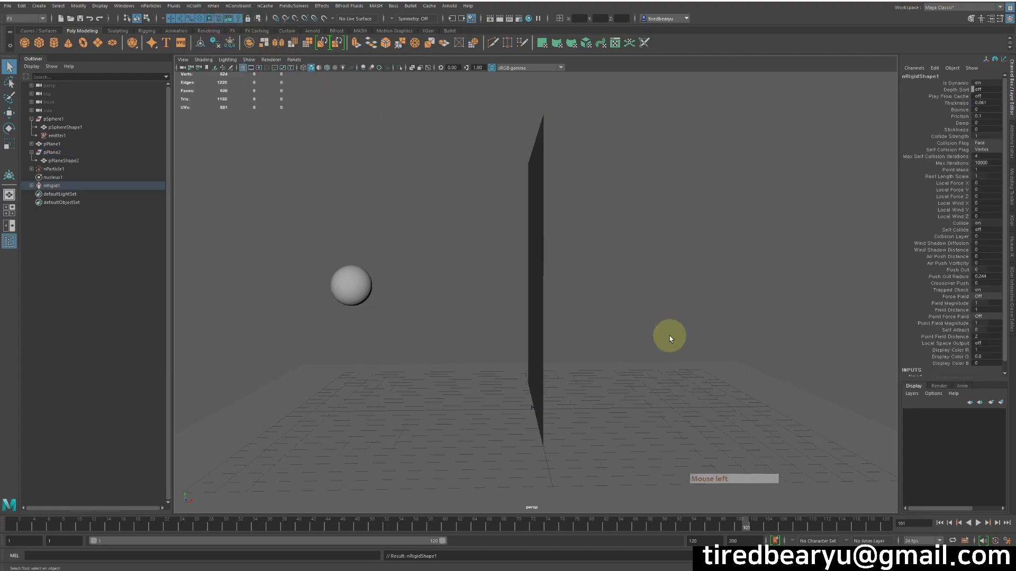
Select the ground plane and make it an nCloth passive collider.
click(682, 399)
click(191, 7)
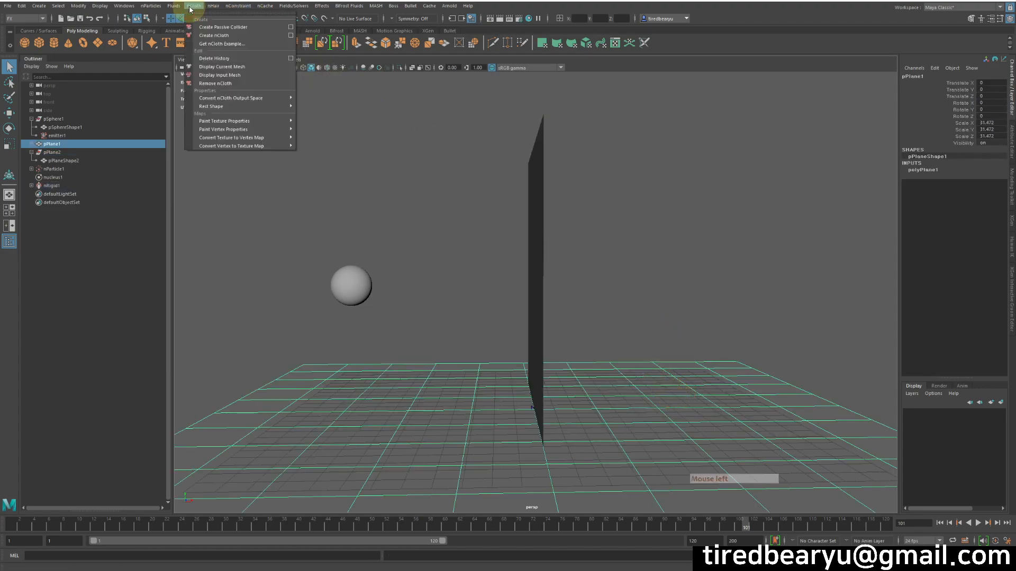
click(203, 27)
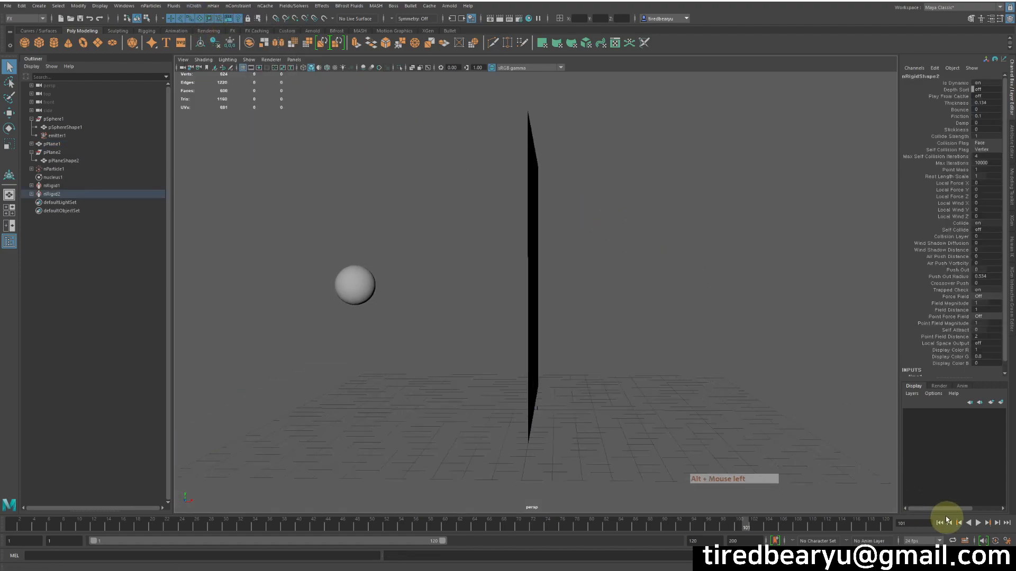
Play the simulation from the first frame to check how the particles collide with the wall and ground planes.
click(939, 523)
click(979, 523)
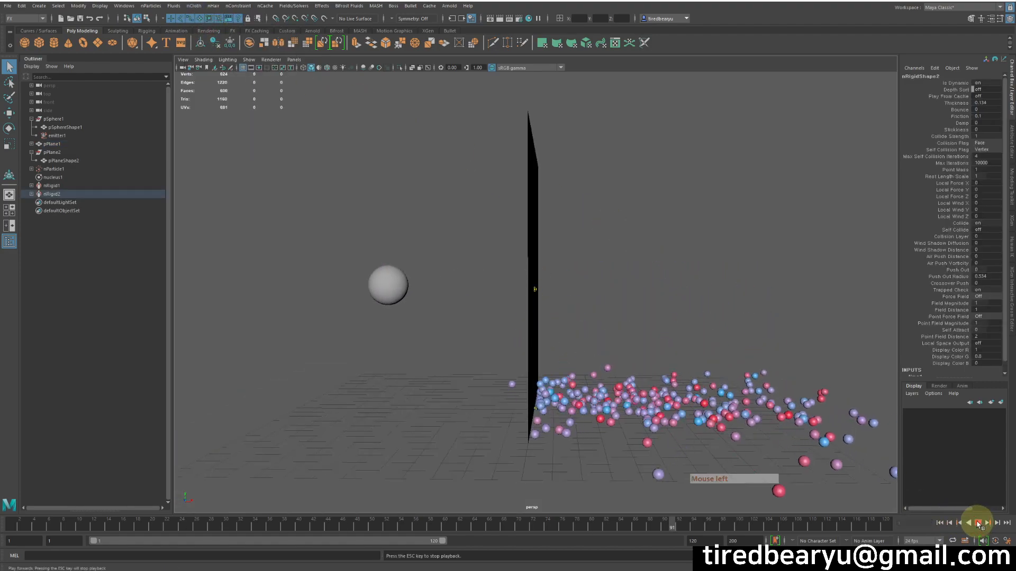
alt+drag(689, 286, 625, 272)
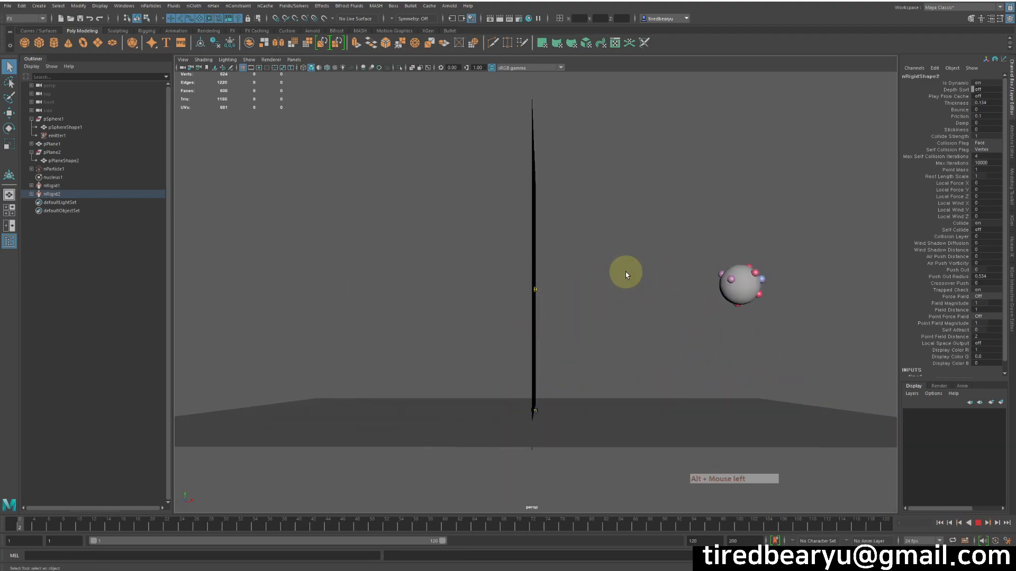
click(978, 523)
alt+drag(656, 307, 598, 271)
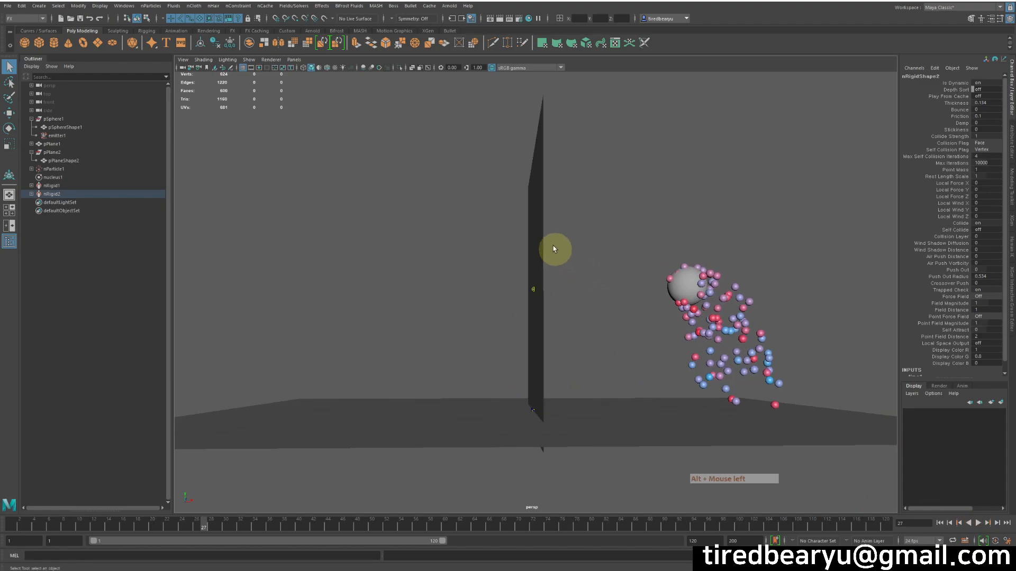
Select the emitter under the sphere and mark the timeline range around its Rate keys at frames 58 and 59.
click(536, 224)
click(688, 290)
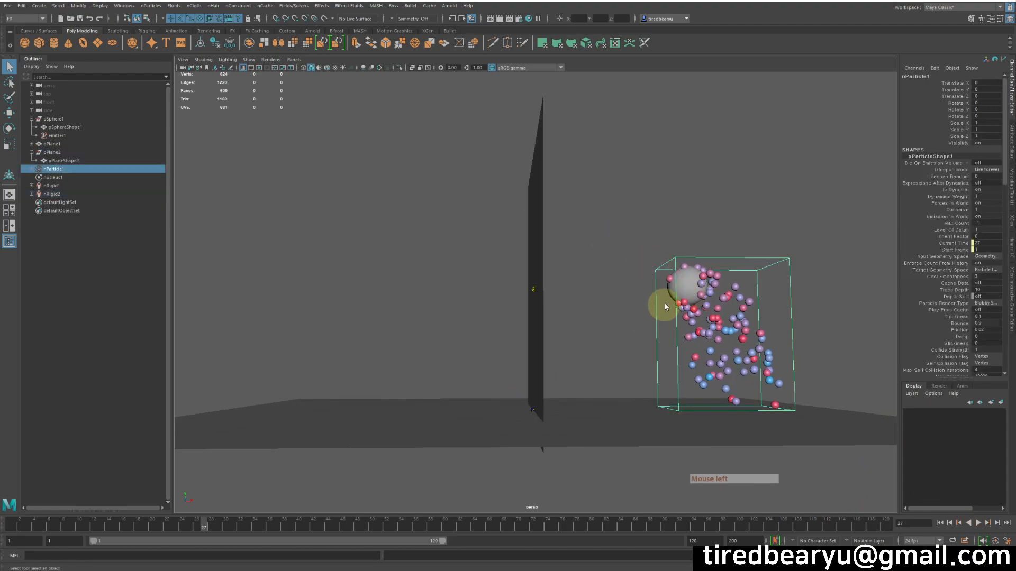
click(667, 287)
click(74, 135)
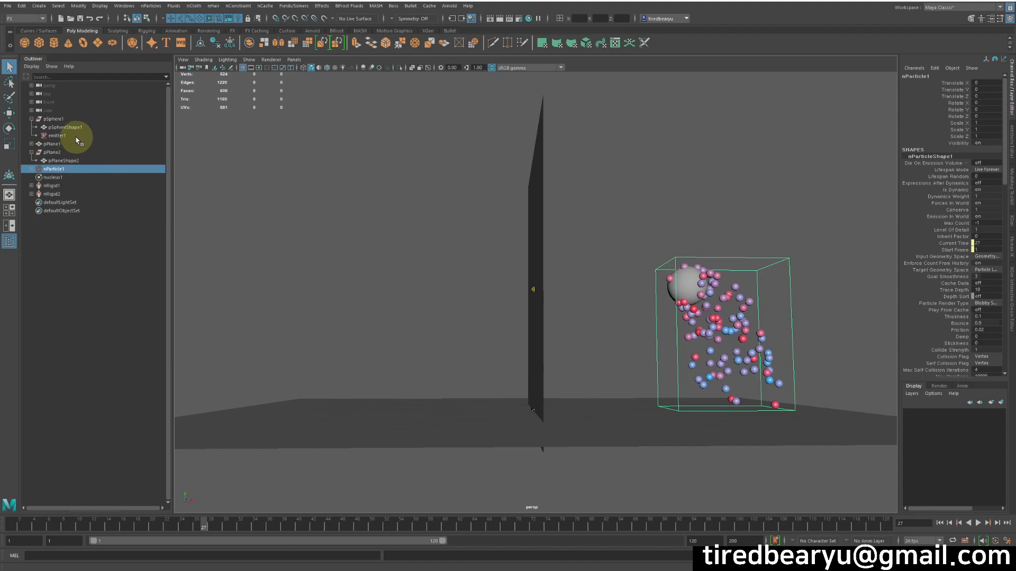
shift+click(341, 436)
mouse_move(415, 526)
shift+mouse_down()
mouse_move(442, 525)
mouse_move(431, 525)
shift+mouse_up()
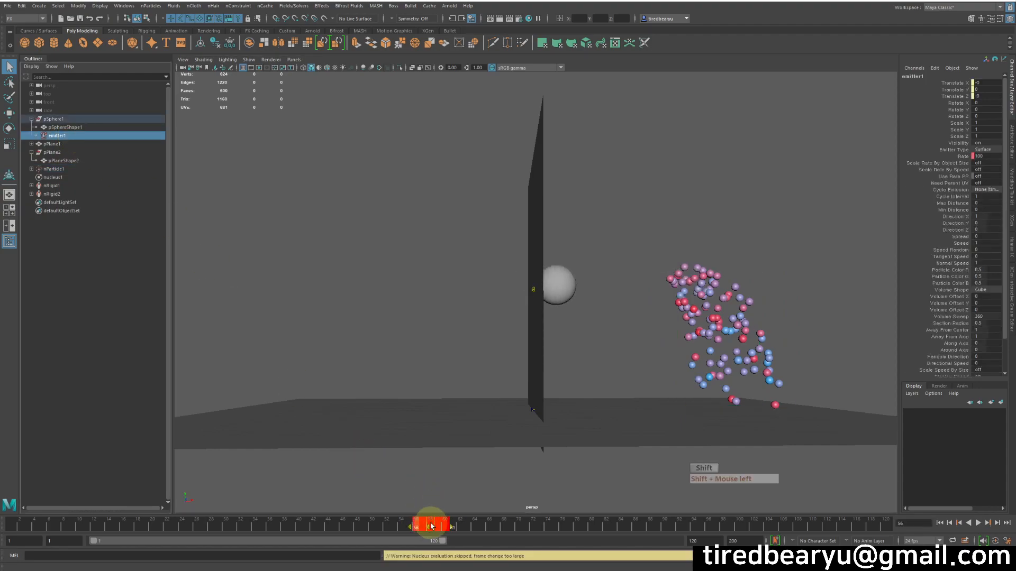
click(676, 447)
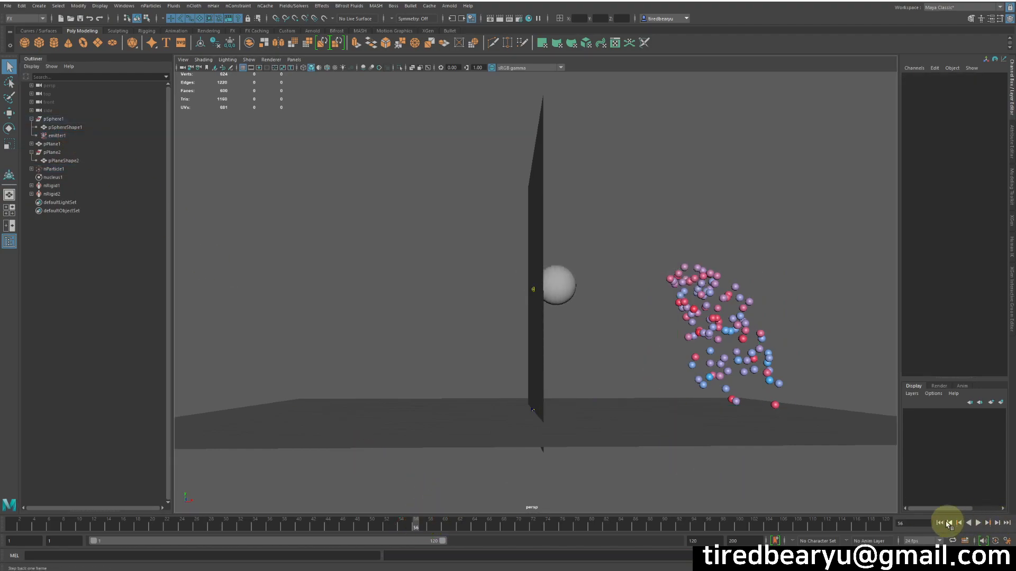
Replay the simulation, inspect the particles near the wall from several angles, and return to the first frame.
click(940, 523)
click(979, 522)
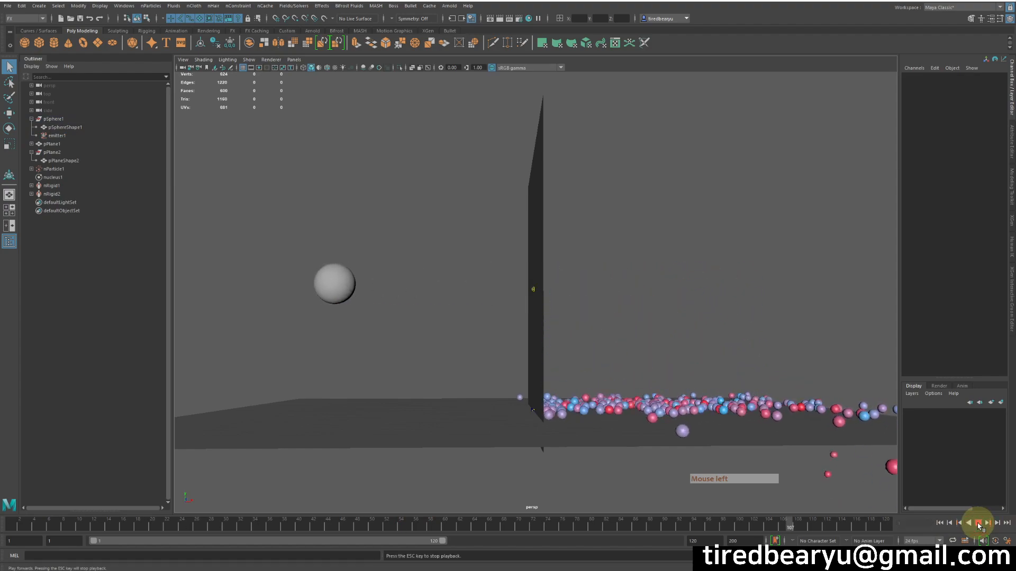
mouse_move(737, 199)
alt+mouse_down()
mouse_move(729, 213)
mouse_move(725, 194)
alt+mouse_up()
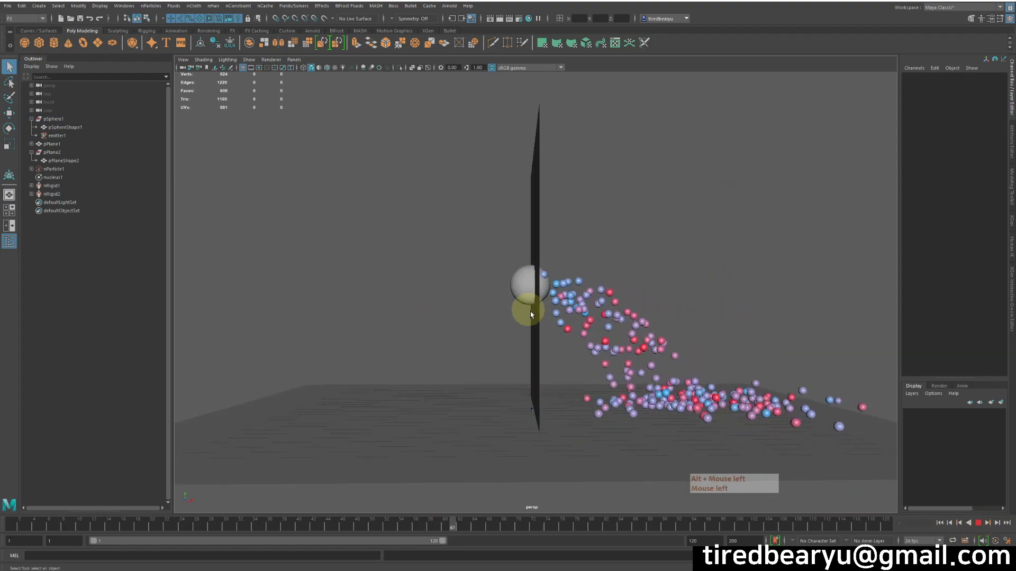
alt+drag(680, 255, 704, 251)
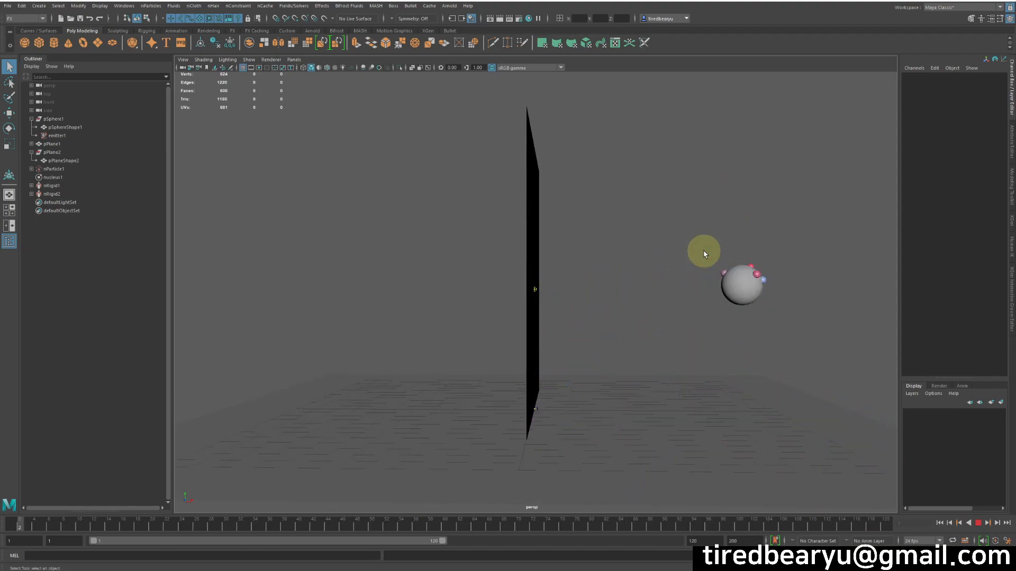
click(978, 523)
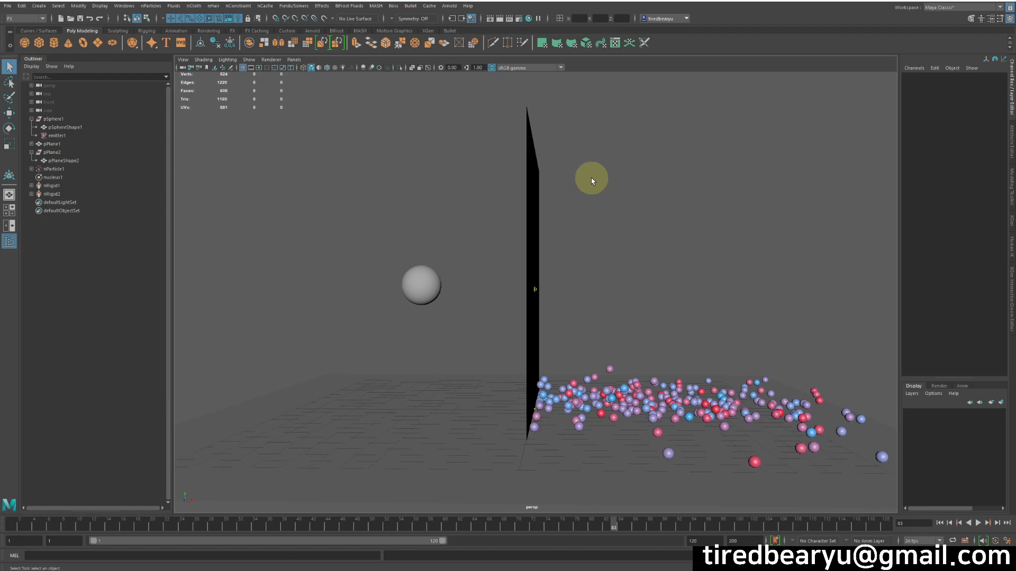
mouse_move(582, 215)
alt+mouse_down()
mouse_move(565, 236)
mouse_move(584, 229)
alt+mouse_up()
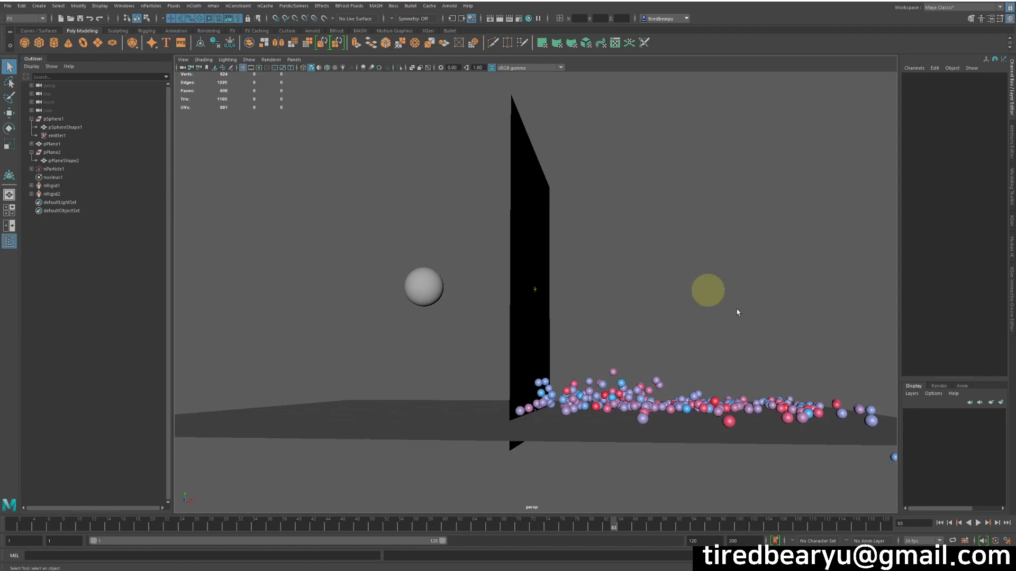
click(940, 524)
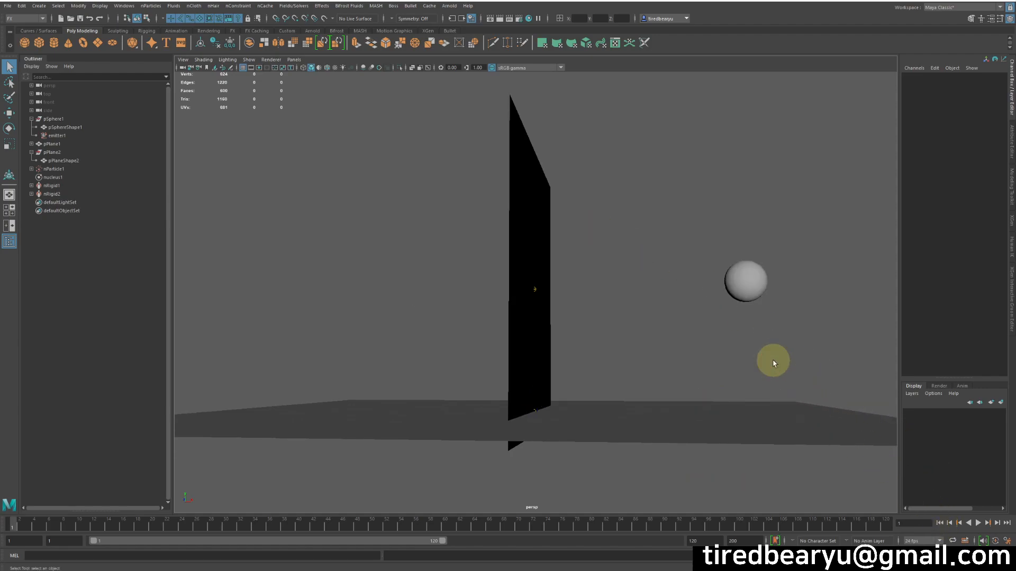
alt+drag(678, 331, 674, 338)
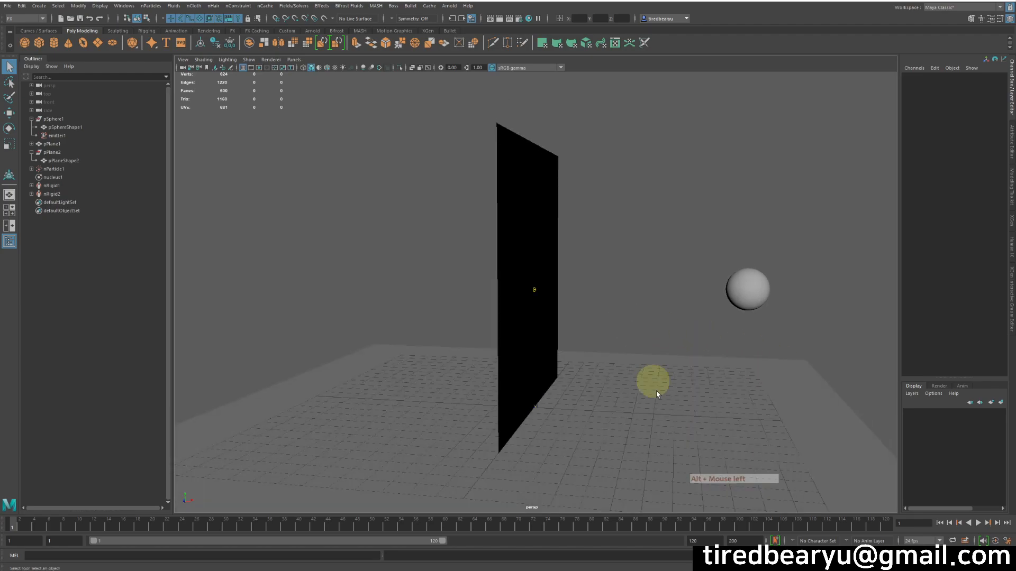
Select the wall plane, play the simulation again from frame 1, and examine how particles pile up against its base.
click(648, 371)
click(506, 208)
alt+drag(538, 229, 526, 332)
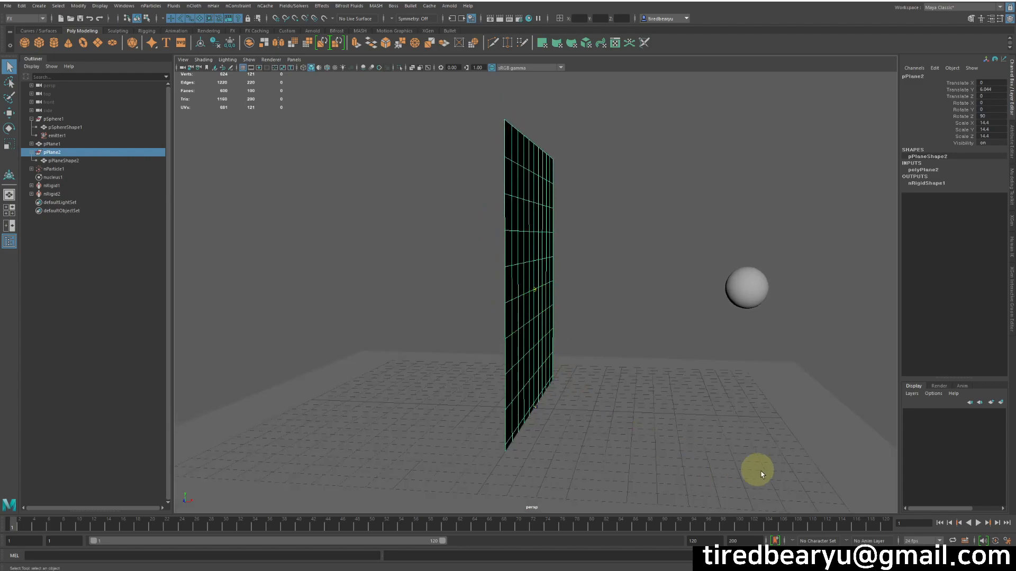
click(939, 523)
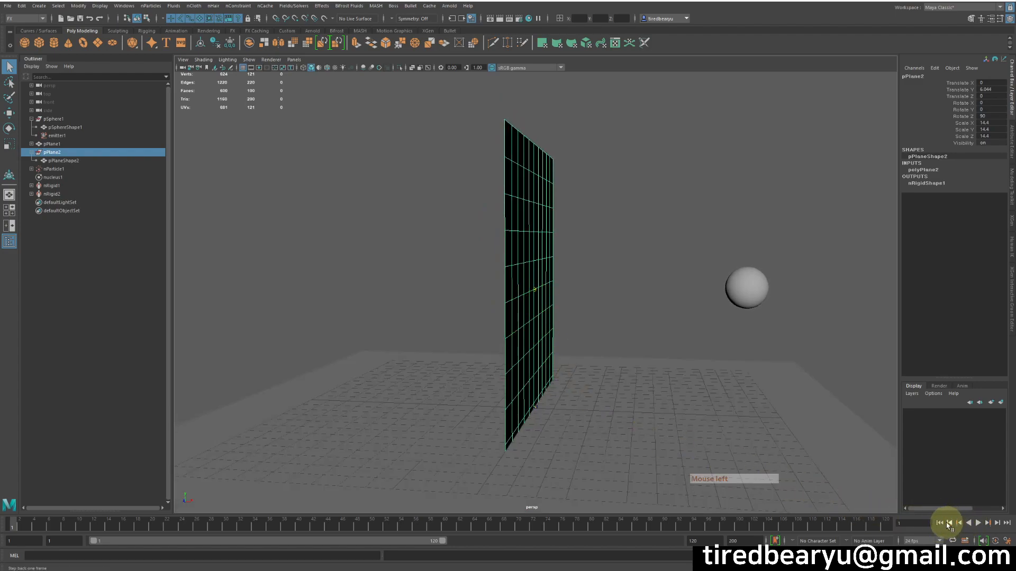
click(978, 523)
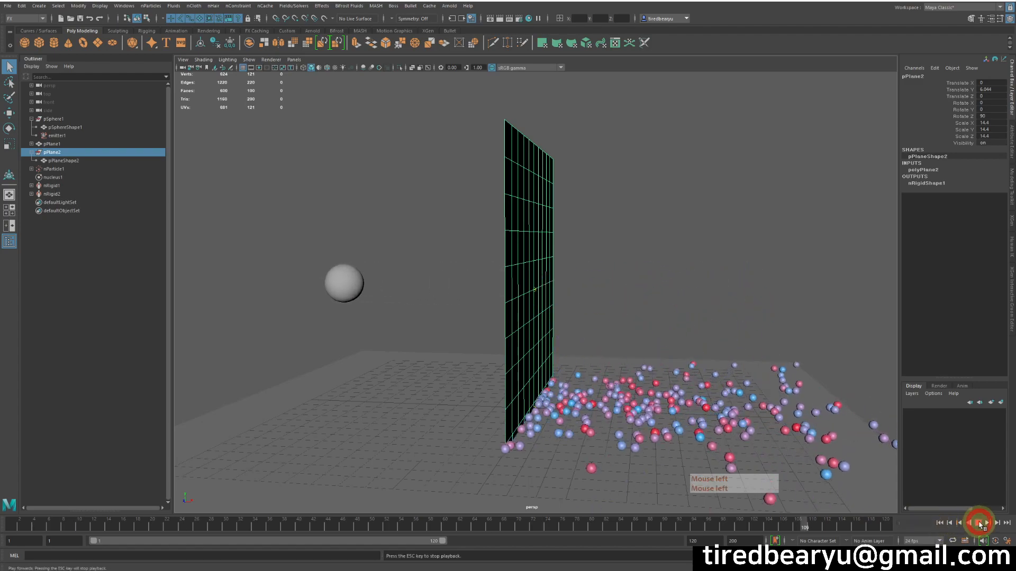
alt+drag(529, 258, 508, 258)
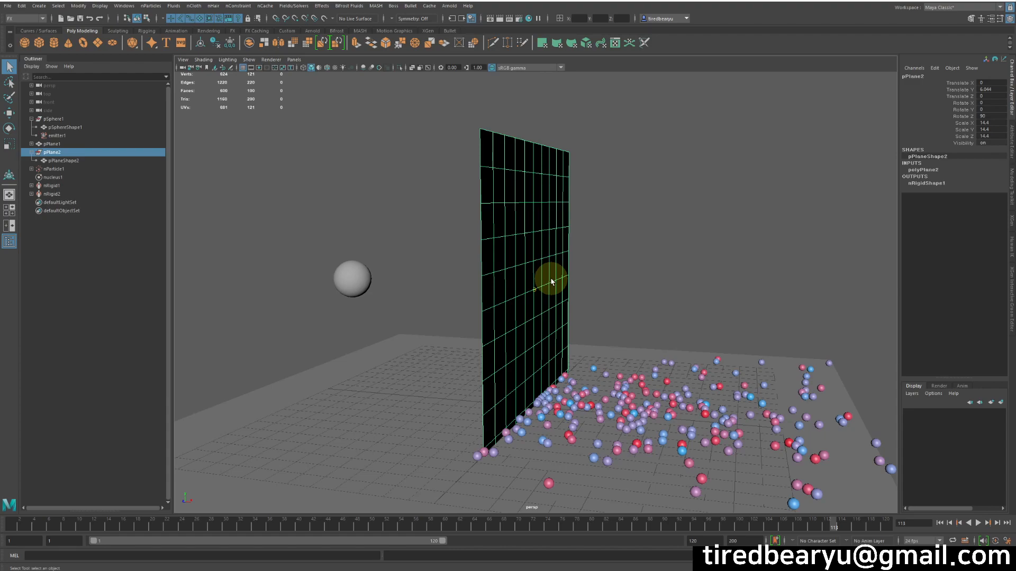
alt+drag(619, 267, 580, 227)
click(588, 226)
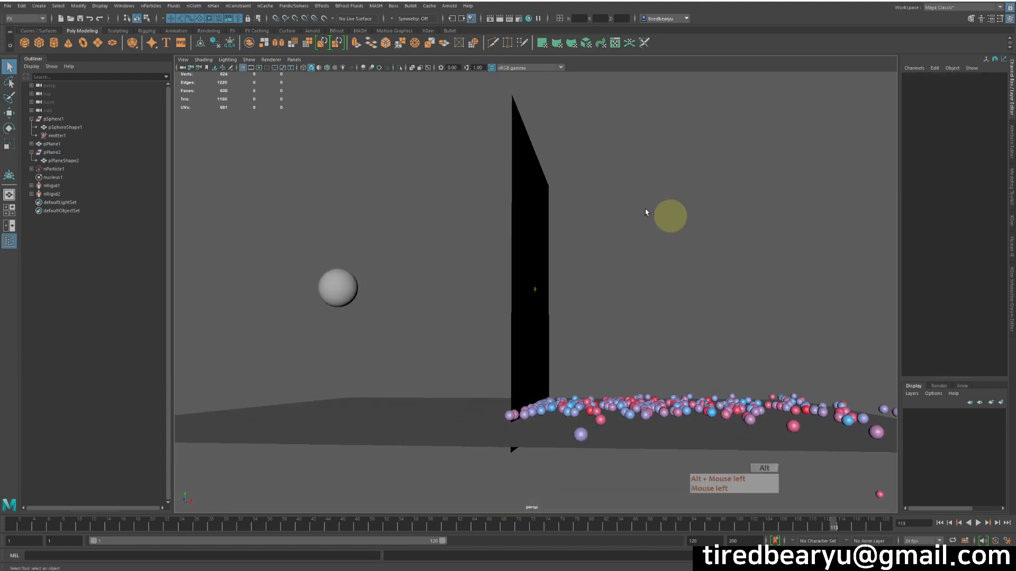
click(522, 157)
alt+drag(620, 184, 644, 253)
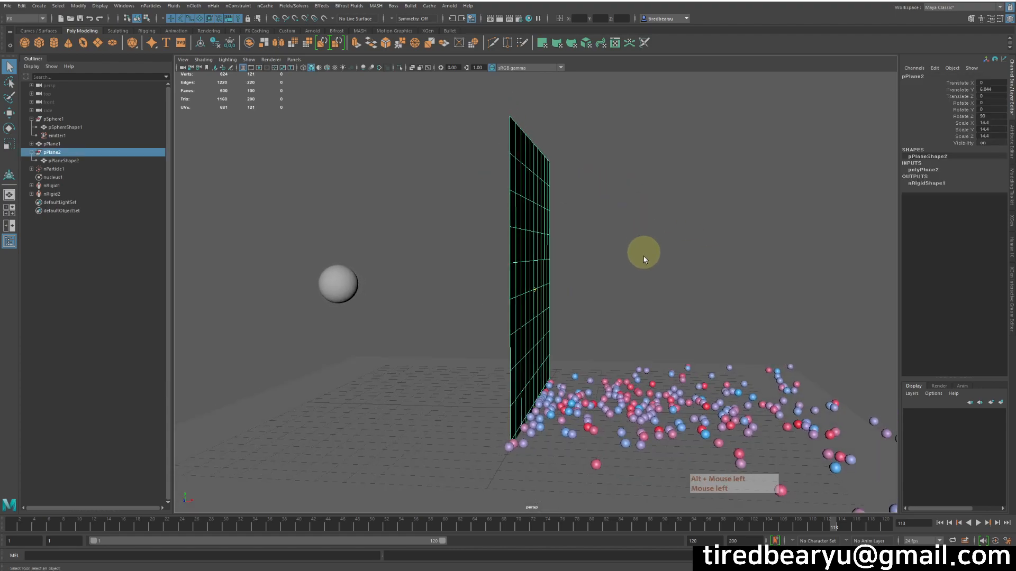
Select the emitted nParticle object and open the Particle Collision Event Editor for it, placed clear of the wall.
click(792, 366)
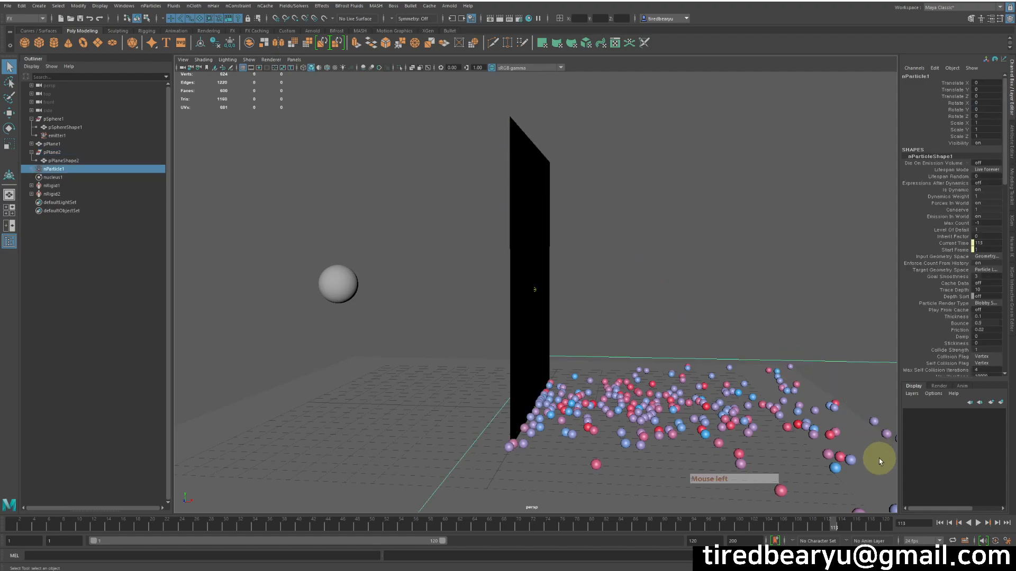
click(152, 7)
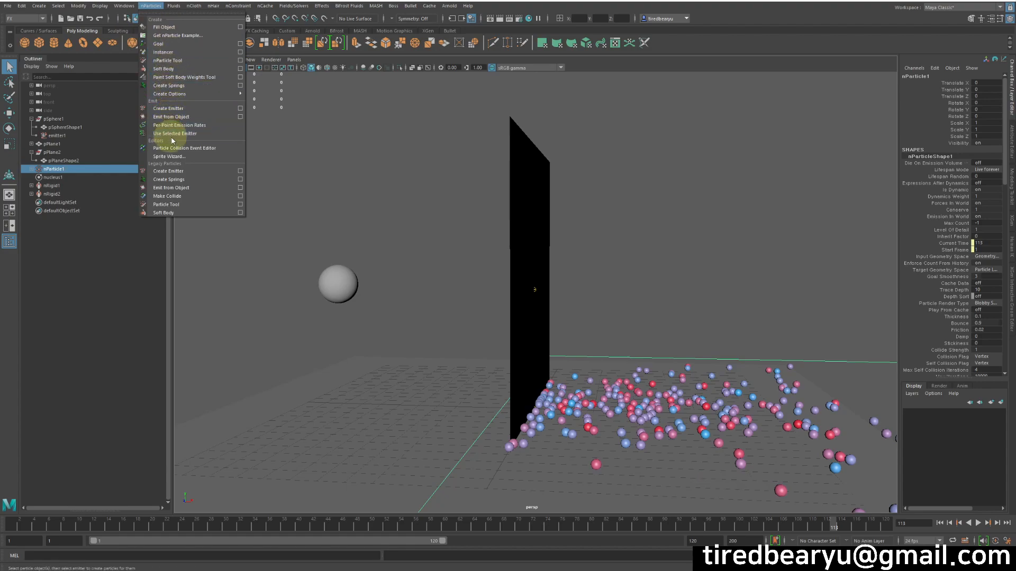
click(197, 150)
drag(360, 9, 638, 42)
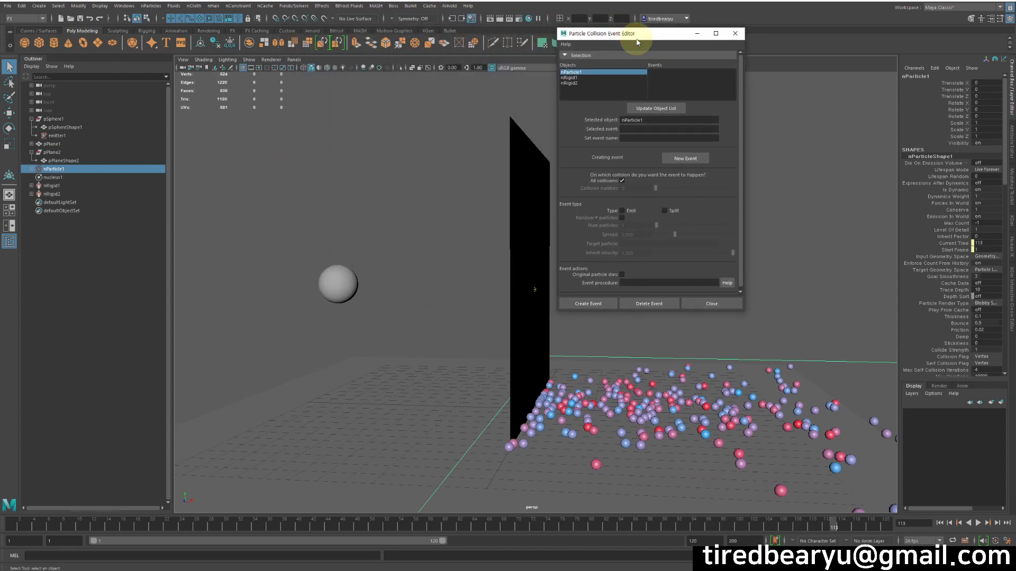
drag(637, 42, 762, 43)
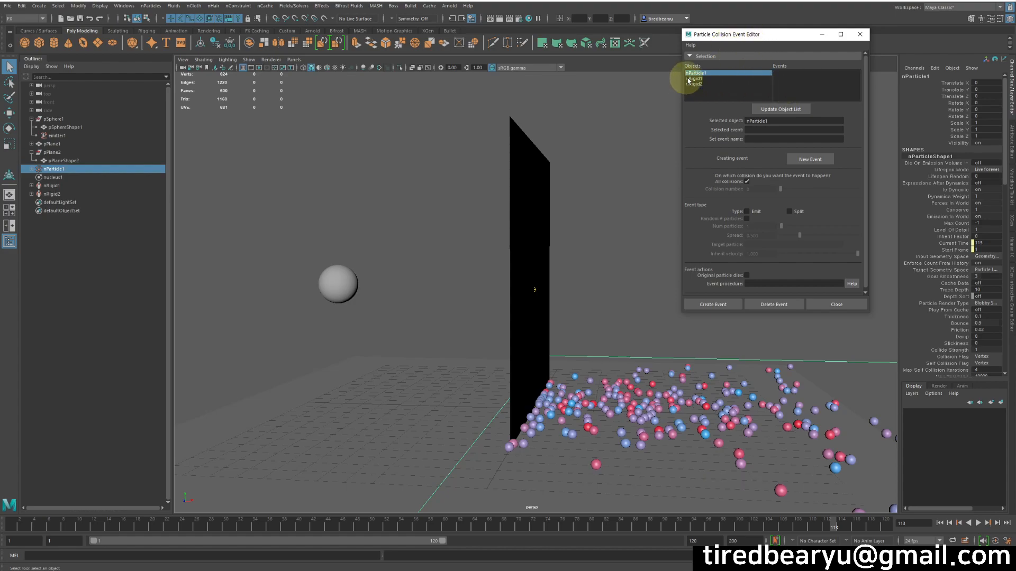
Review the nRigid colliders in the Particle Collision Event Editor and choose nParticle1 as the event's object.
click(704, 78)
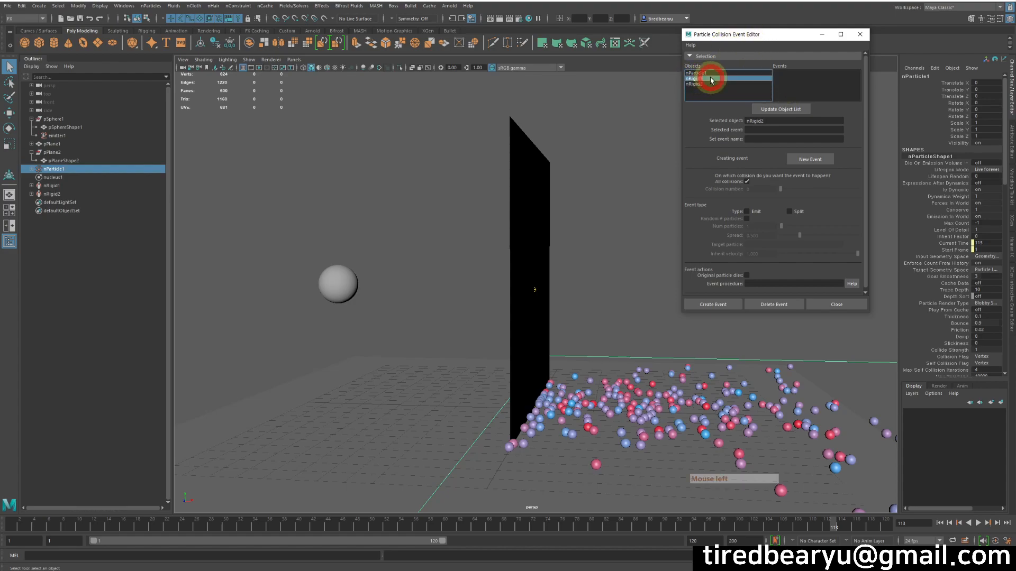
click(715, 79)
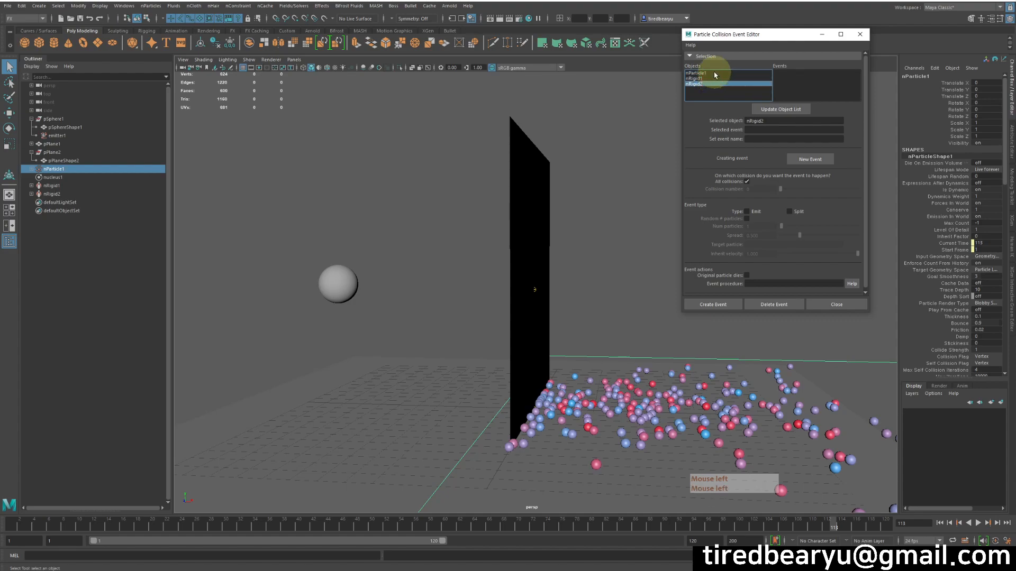
alt+drag(613, 154, 728, 80)
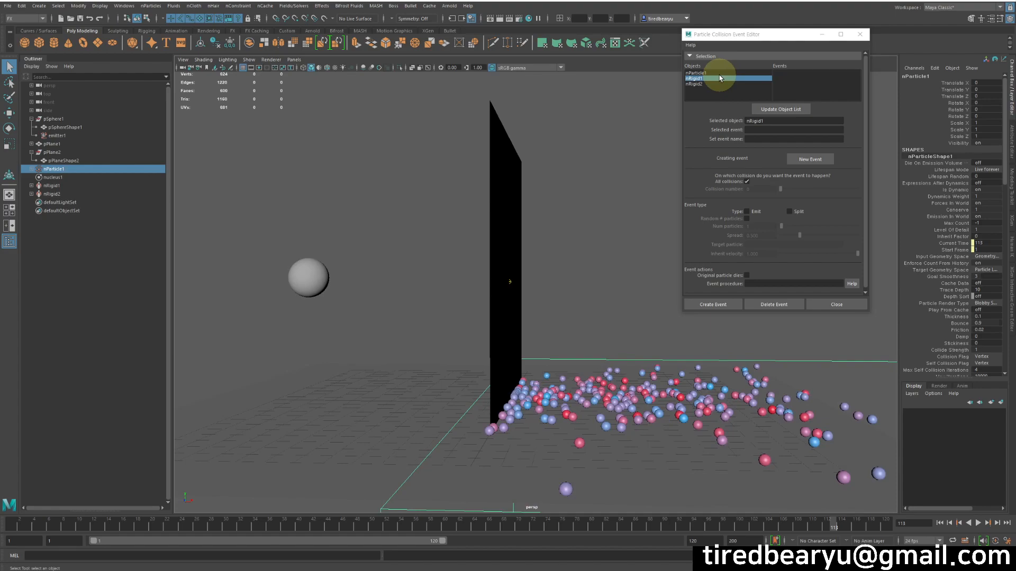
click(712, 73)
alt+drag(618, 101, 609, 103)
click(709, 74)
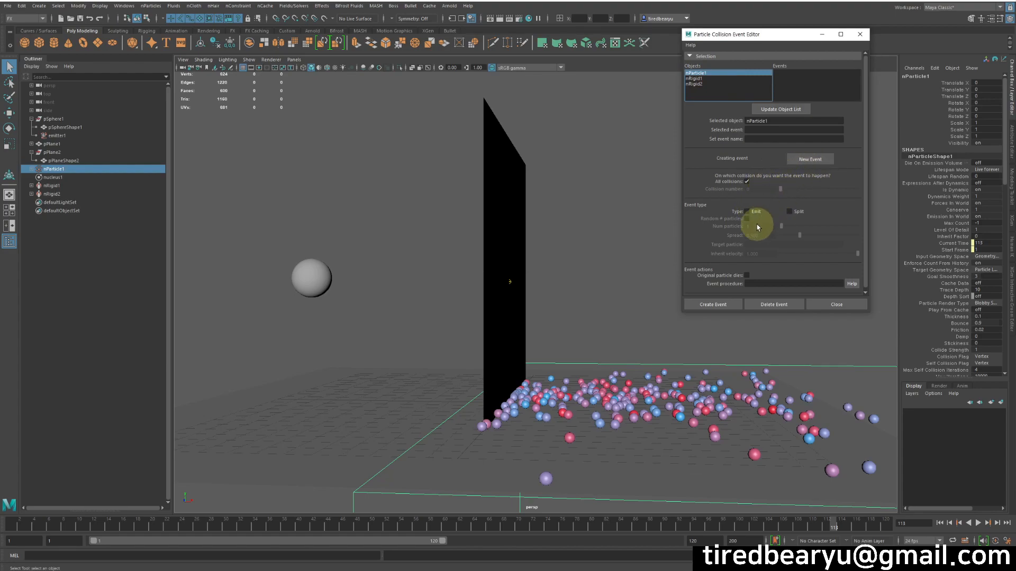
Create a collision event for nParticle1 with type Emit, 3 particles and Original particle dies enabled.
click(756, 212)
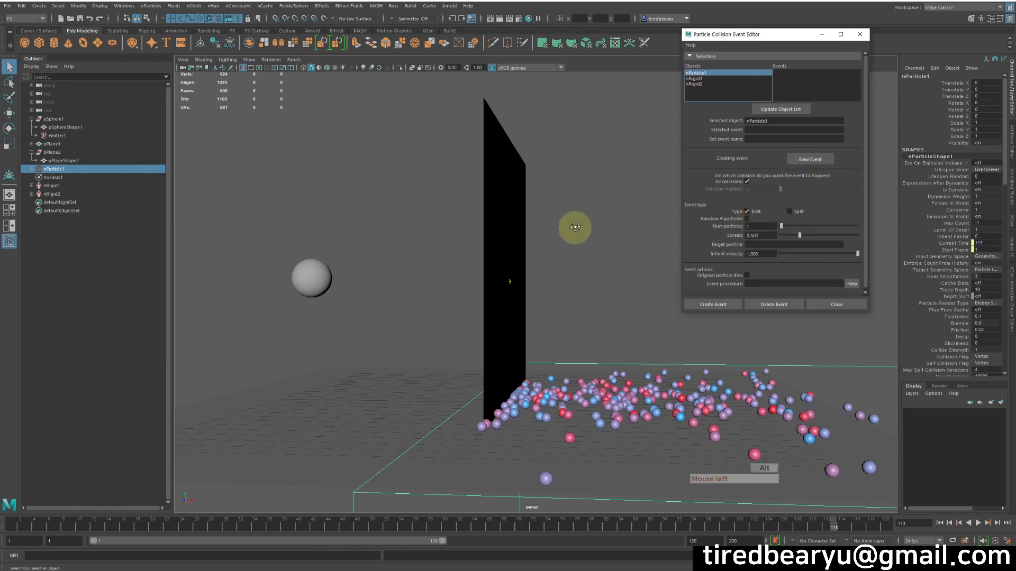
alt+drag(576, 226, 620, 213)
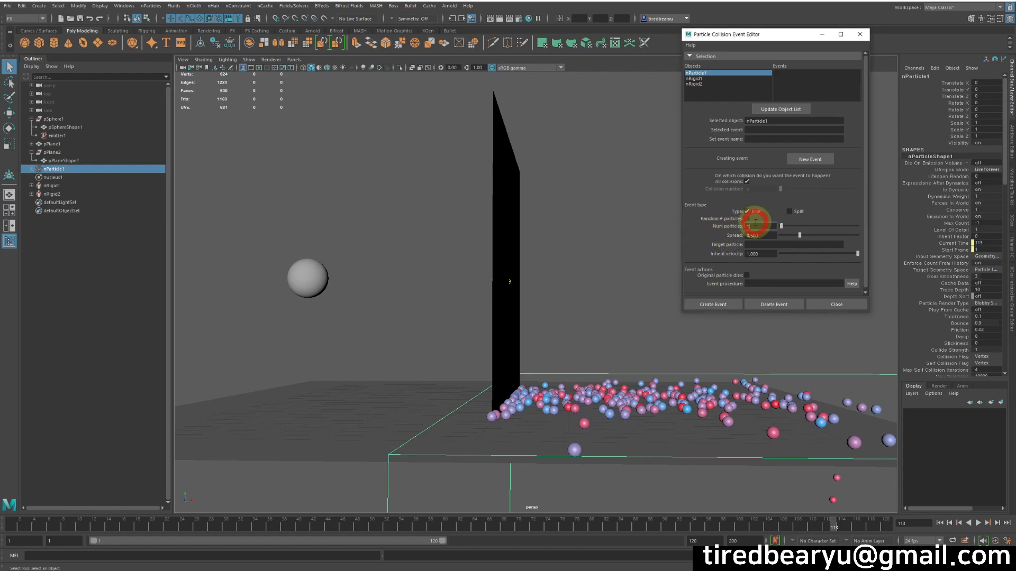
click(756, 226)
alt+drag(487, 163, 485, 163)
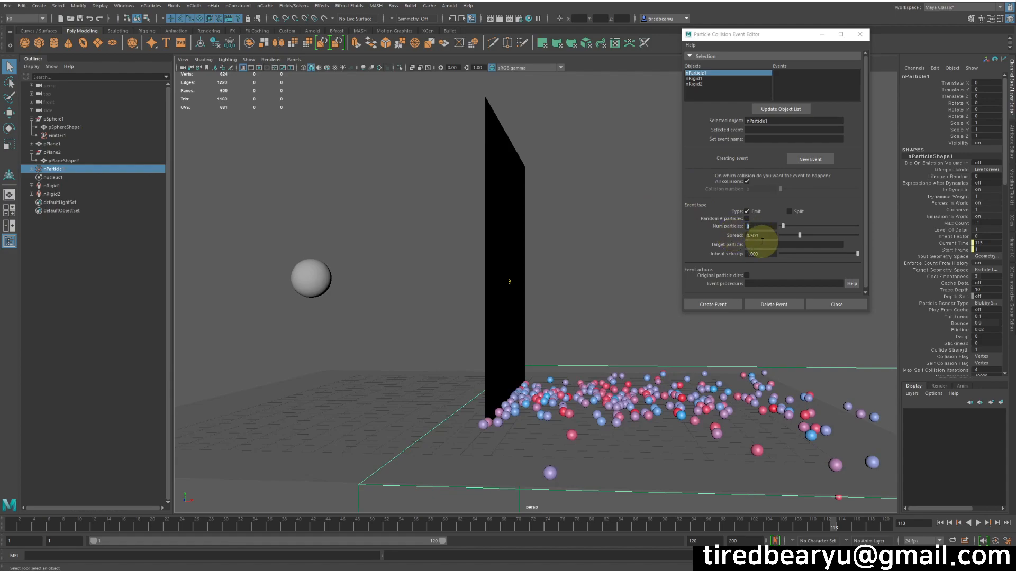
click(747, 276)
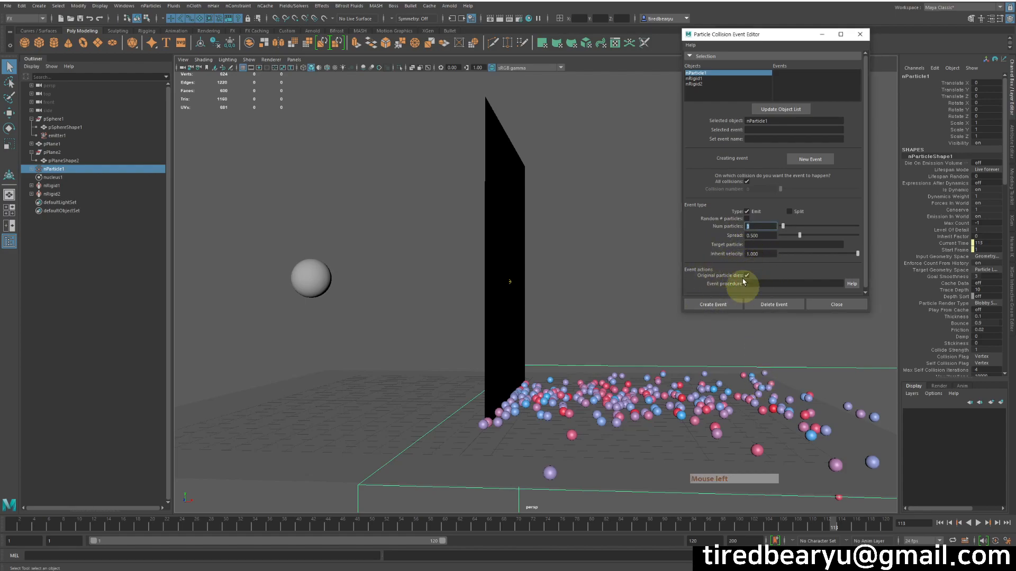
click(713, 305)
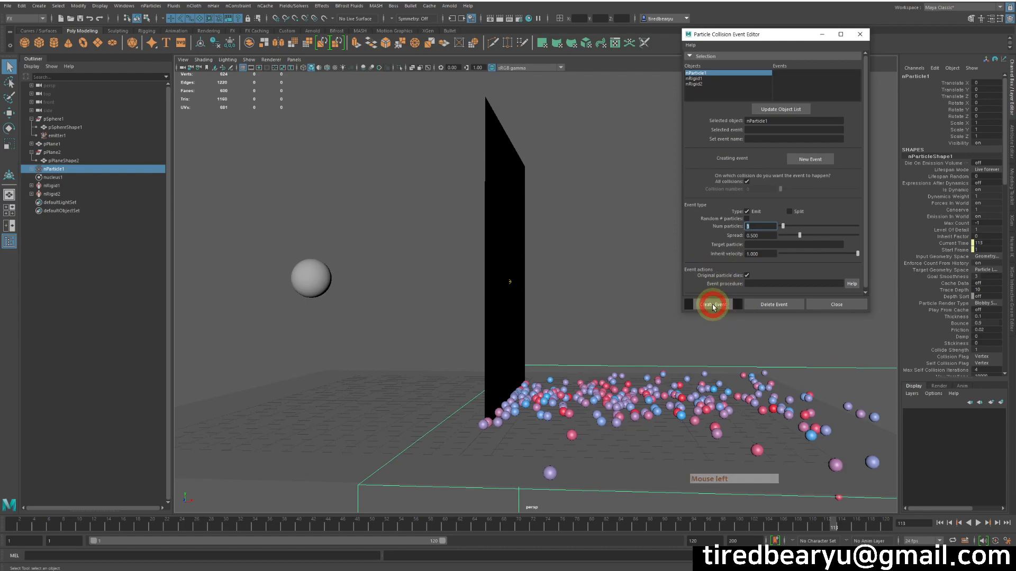
Replay the simulation from the first frame and examine the particles emitted on collision with the floor and wall.
click(940, 523)
click(978, 523)
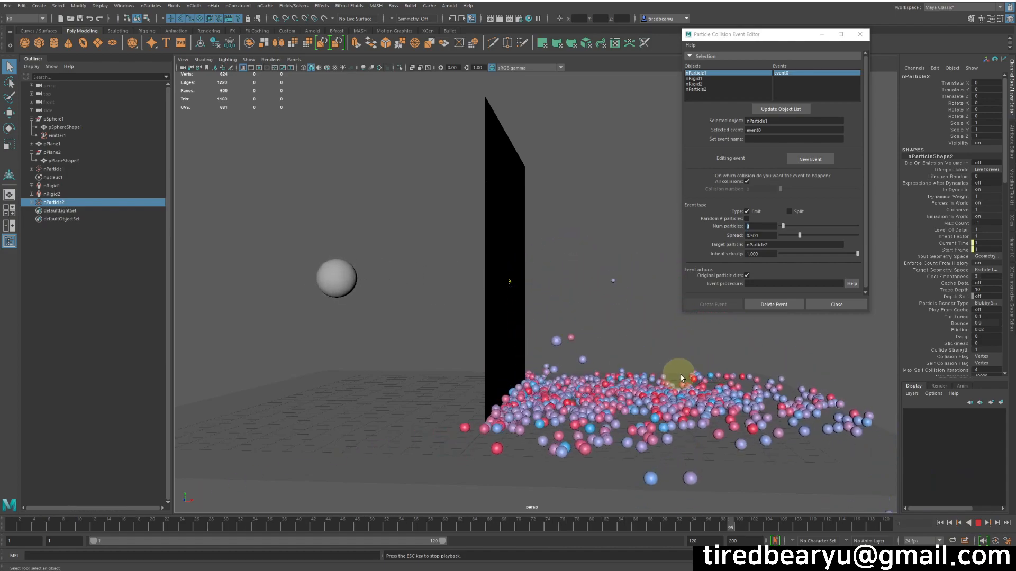
mouse_move(680, 424)
alt+mouse_down()
mouse_move(728, 410)
mouse_move(678, 402)
mouse_move(685, 405)
alt+mouse_up()
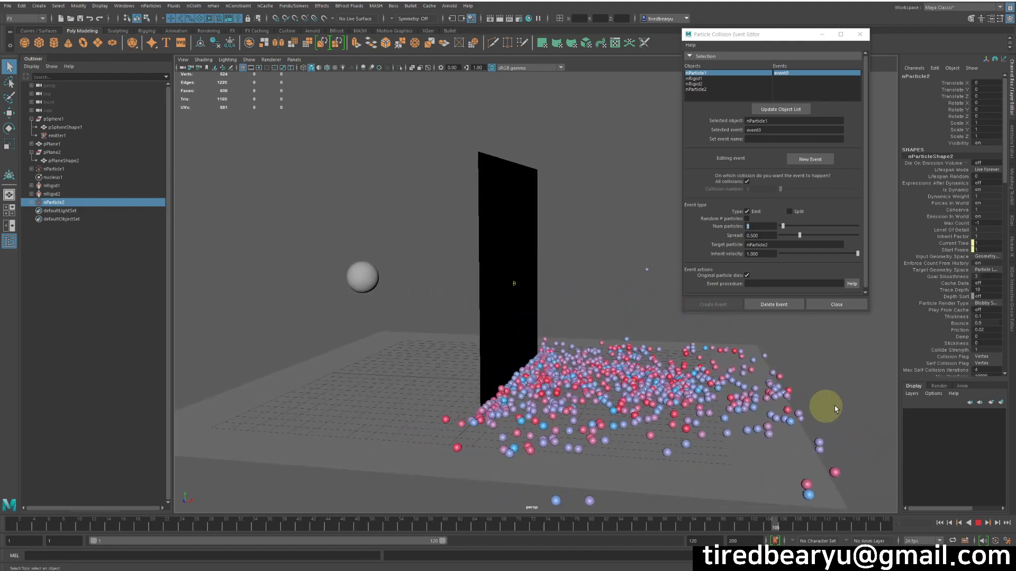
click(978, 523)
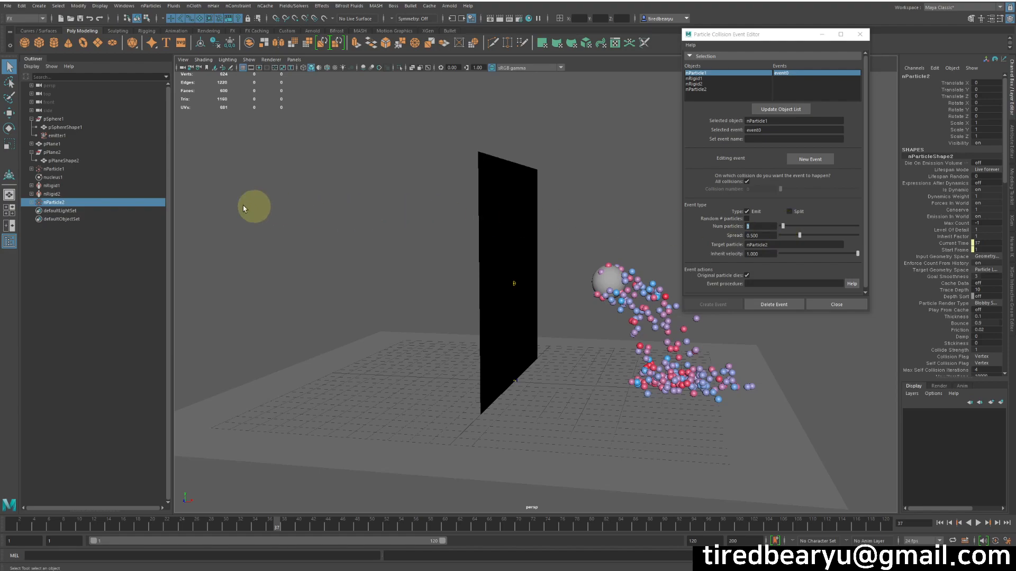
Compare the extents of nParticle1 and nParticle2 in the viewport by selecting both, and leave only nParticle2 selected.
click(635, 291)
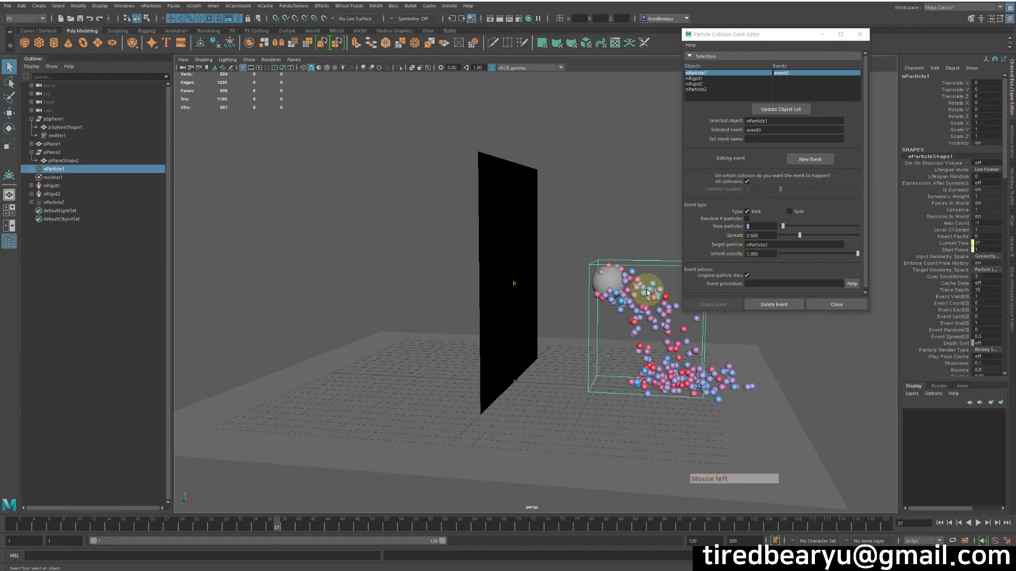
ctrl+click(74, 204)
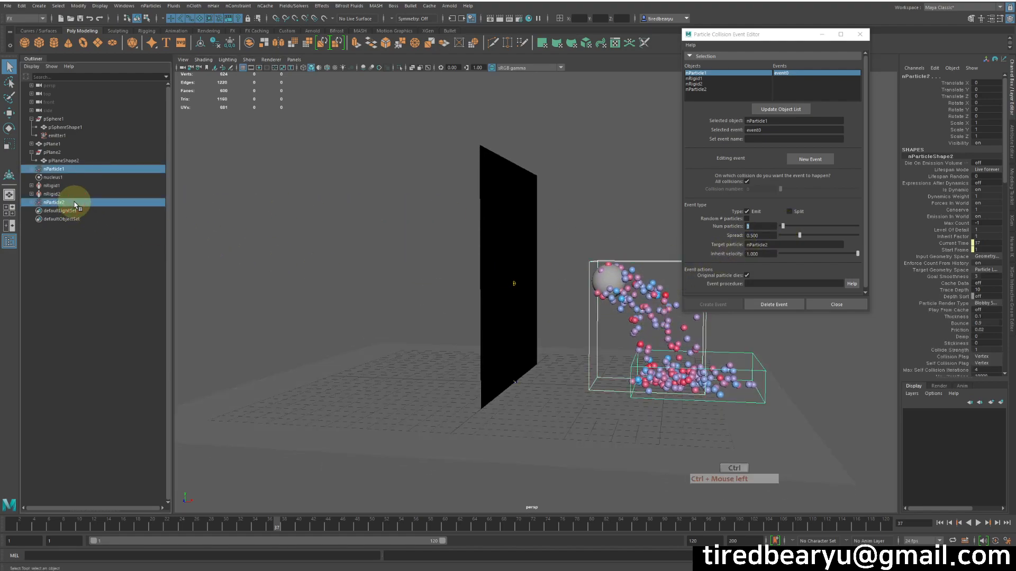
alt+middle_drag(655, 265, 535, 254)
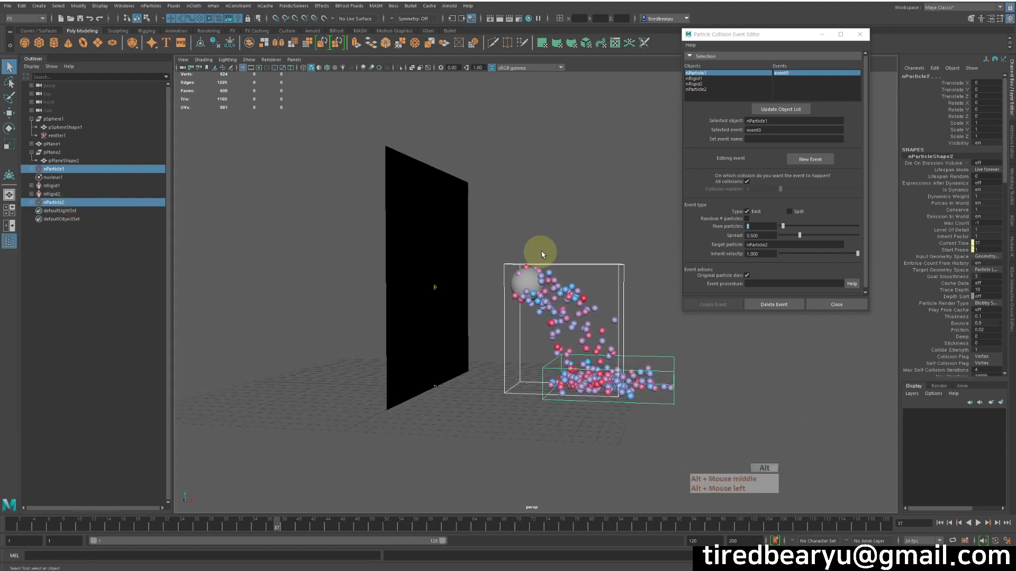
click(663, 374)
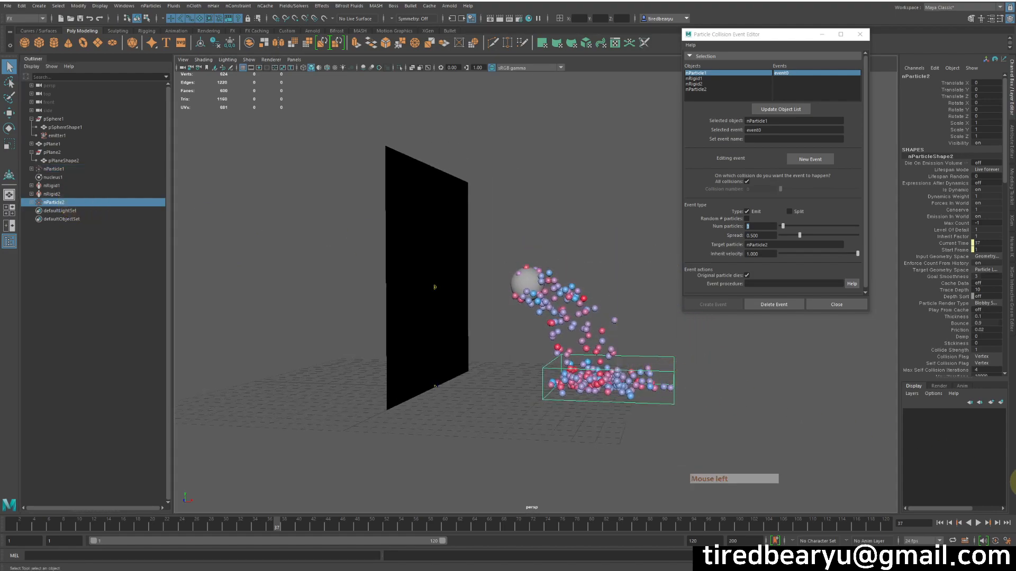
Set the collision event's number of emitted particles to 15 and play the simulation to test it.
click(978, 522)
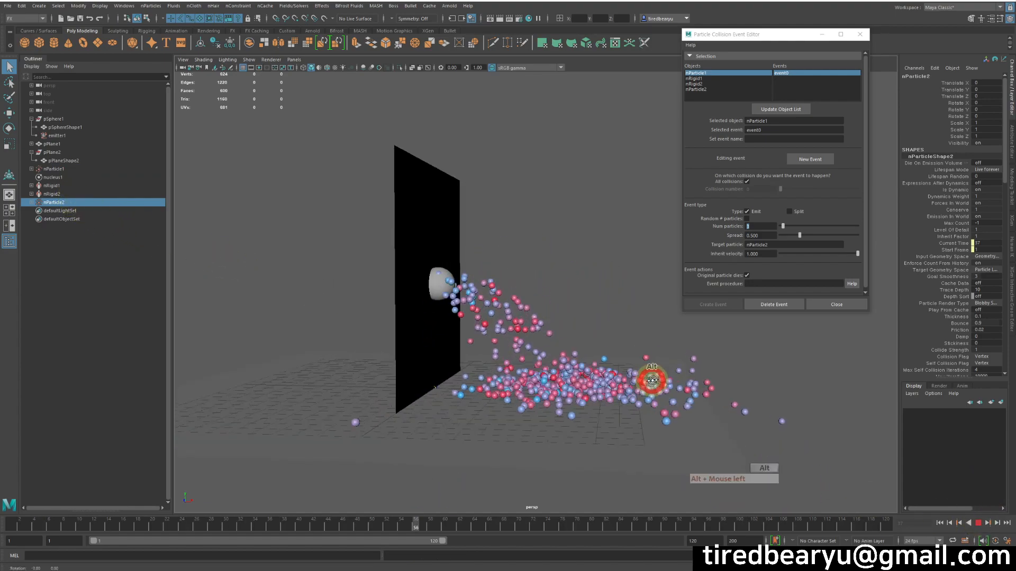
mouse_move(784, 225)
mouse_down()
mouse_move(793, 225)
mouse_move(787, 235)
mouse_up()
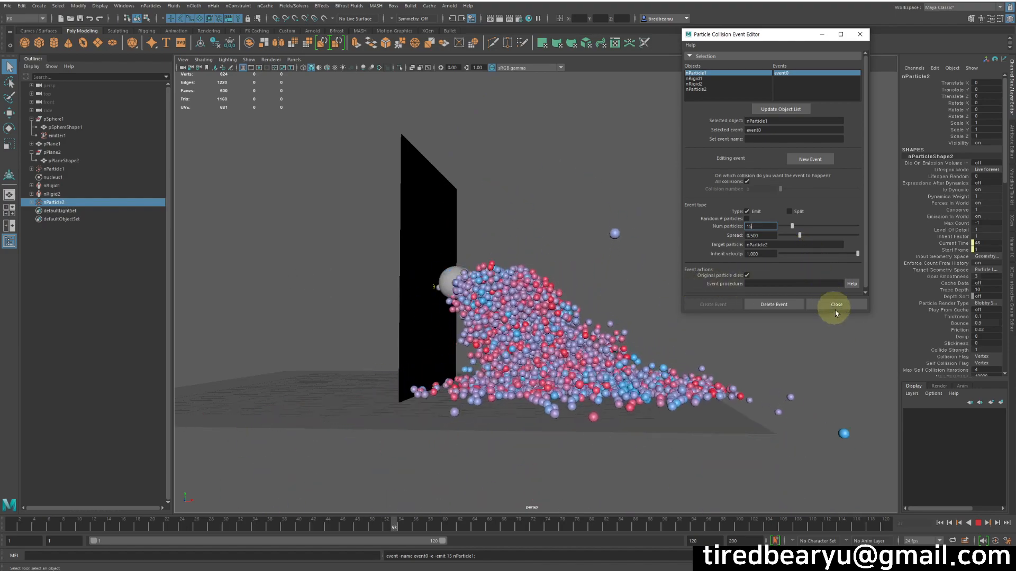
click(983, 519)
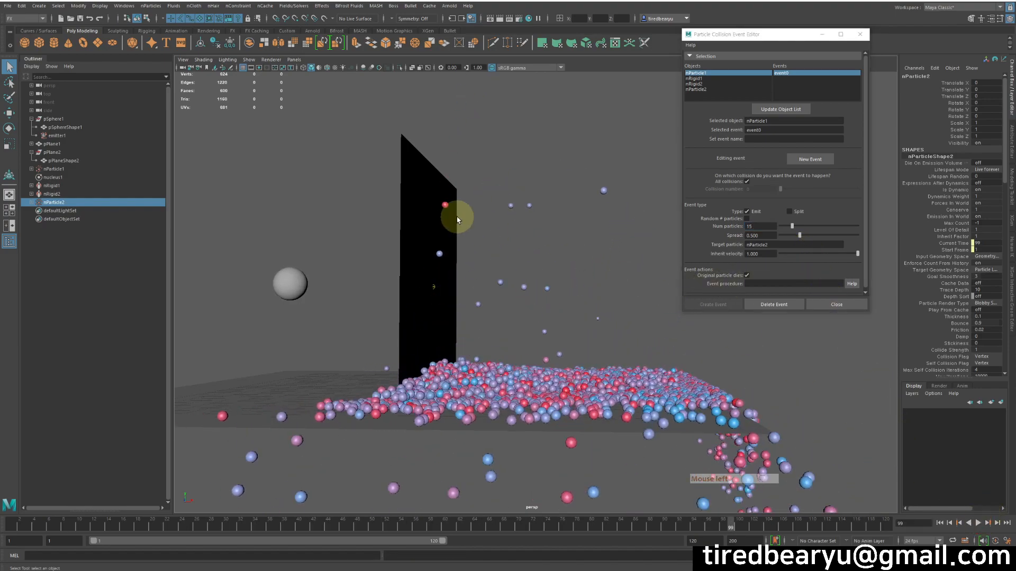
Look over the particle pile at the wall and open the Attribute Editor for nParticle2.
alt+drag(458, 217, 478, 229)
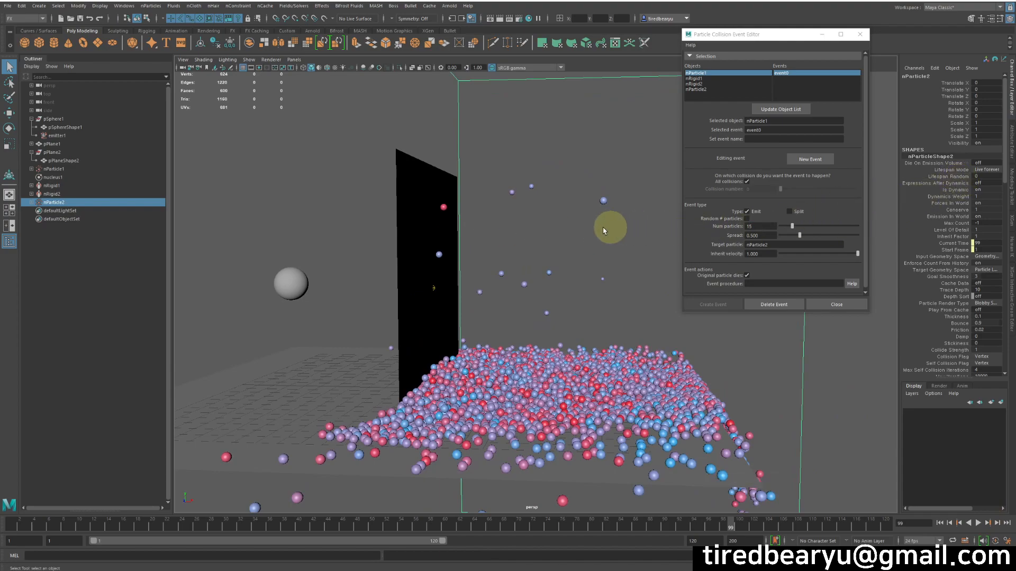
drag(564, 141, 634, 221)
key(ctrl+a)
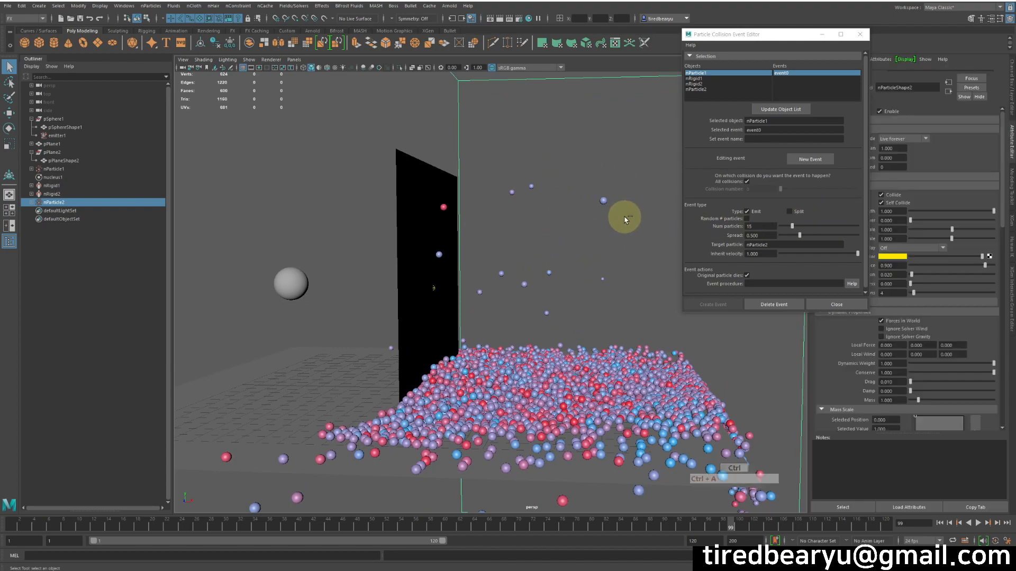
Test the simulation from the first frame with nParticle2's Self Collide off, and turn Self Collide back on.
click(940, 523)
click(977, 524)
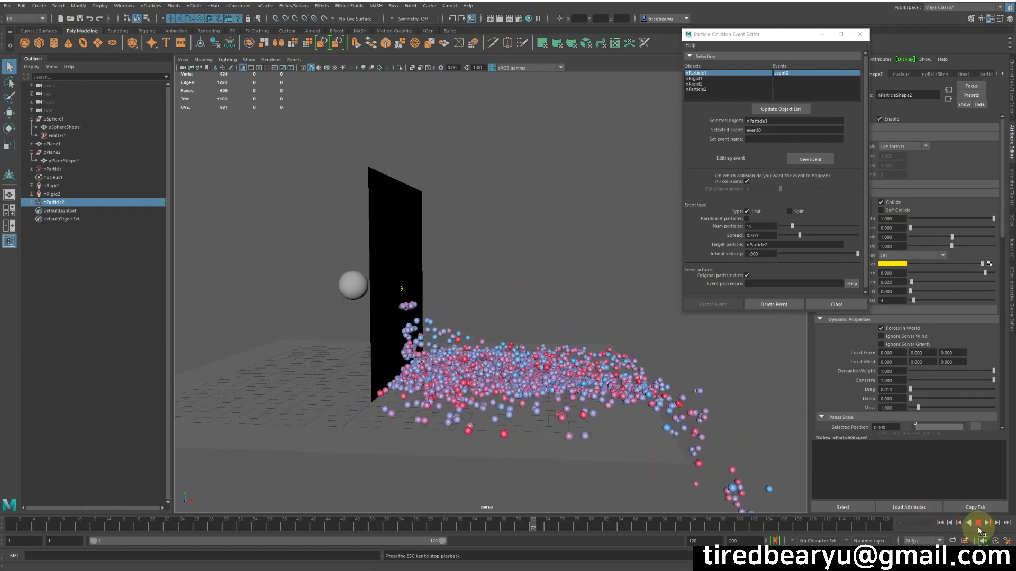
click(896, 210)
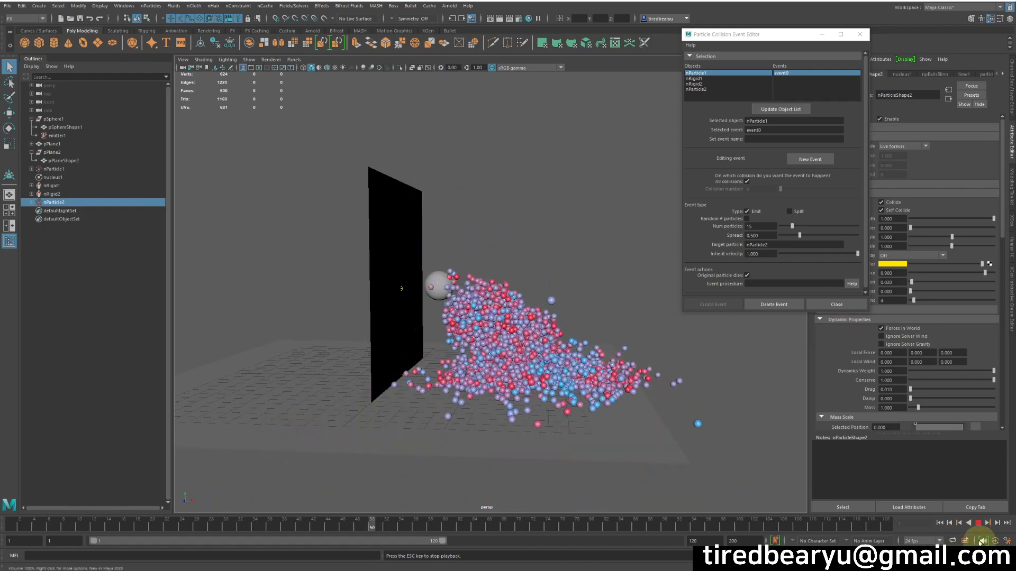
Examine from several angles and distances how the emitted particles spread across the floor and spill over its edge.
click(540, 277)
alt+drag(540, 277, 450, 241)
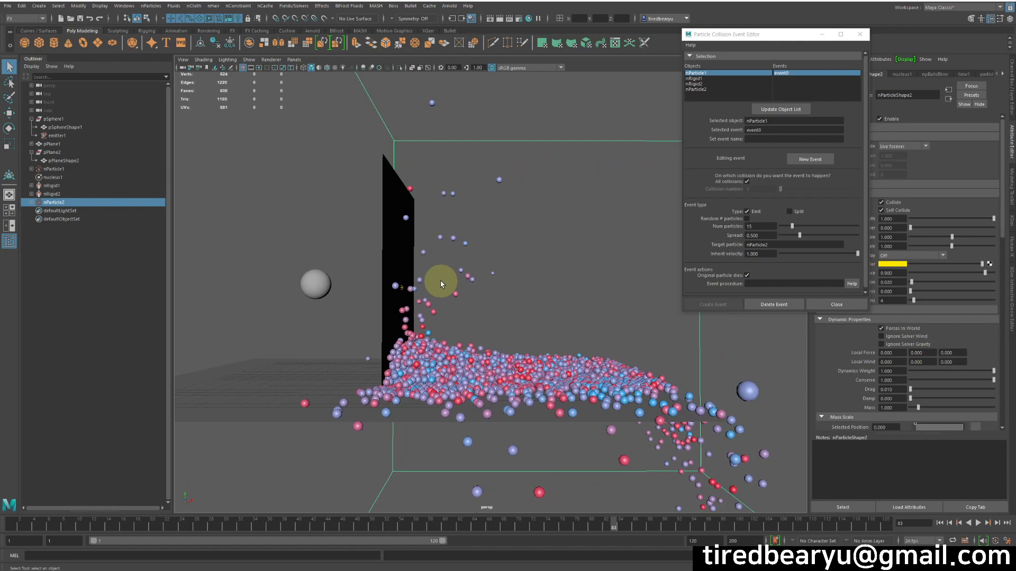
alt+middle_drag(576, 283, 394, 241)
alt+right_drag(587, 286, 534, 284)
alt+drag(530, 283, 609, 364)
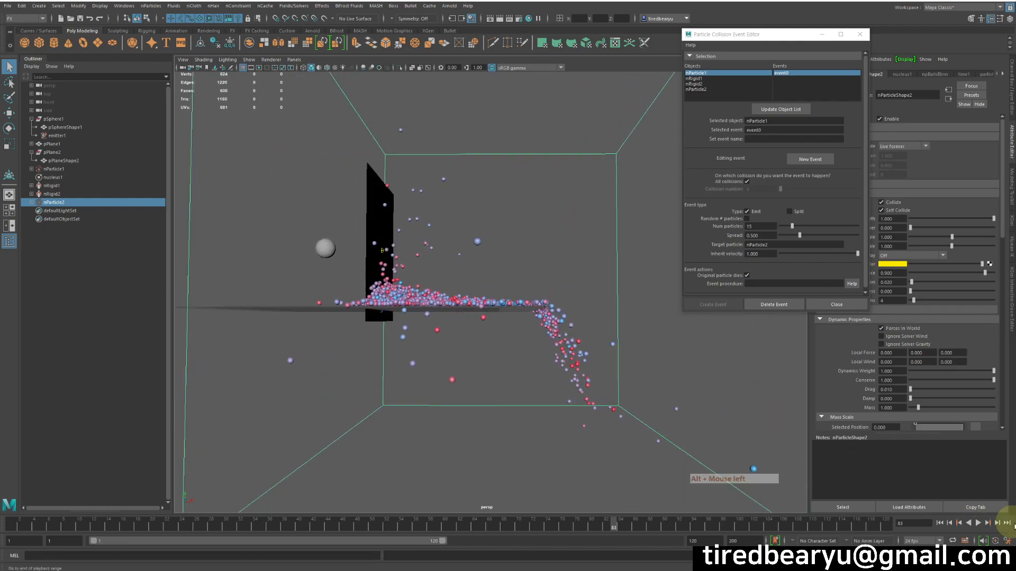
alt+right_drag(626, 382, 336, 329)
alt+drag(335, 326, 531, 335)
alt+right_drag(530, 335, 784, 377)
alt+drag(784, 377, 381, 338)
alt+right_drag(381, 339, 544, 368)
alt+drag(691, 410, 590, 363)
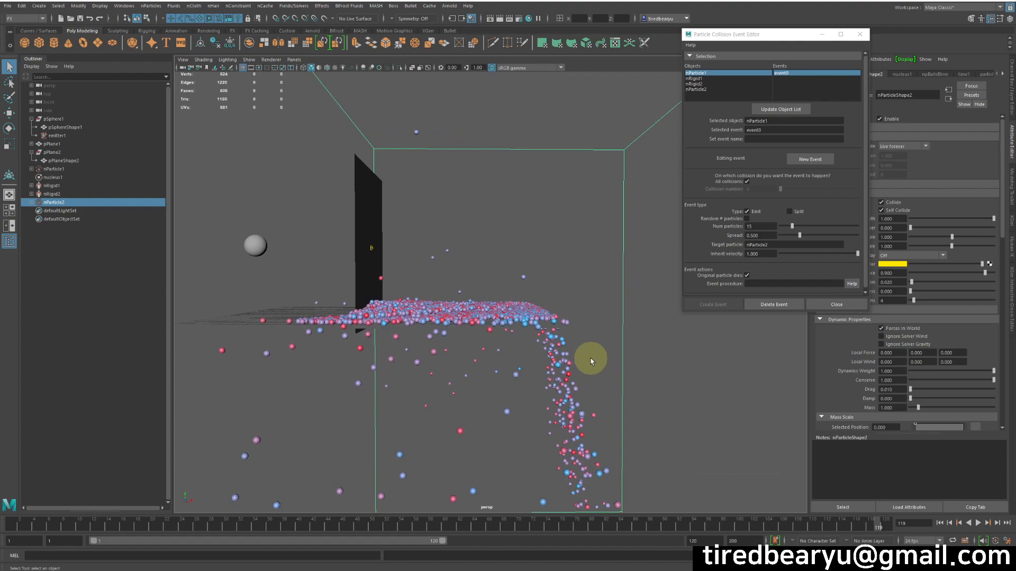
alt+drag(511, 311, 507, 257)
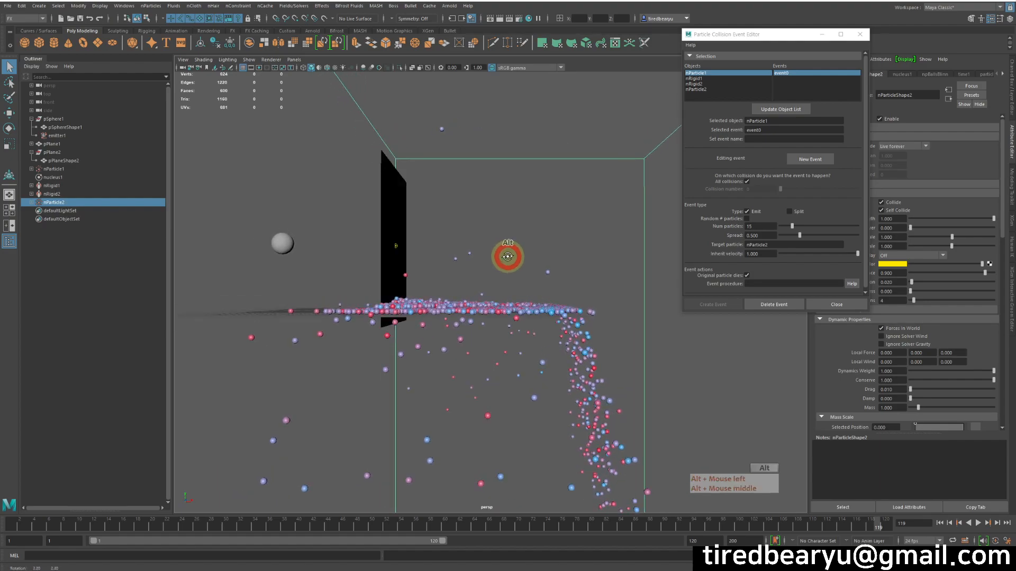
Close the Particle Collision Event Editor and view the particles on the floor up close.
click(846, 312)
alt+drag(613, 301, 646, 391)
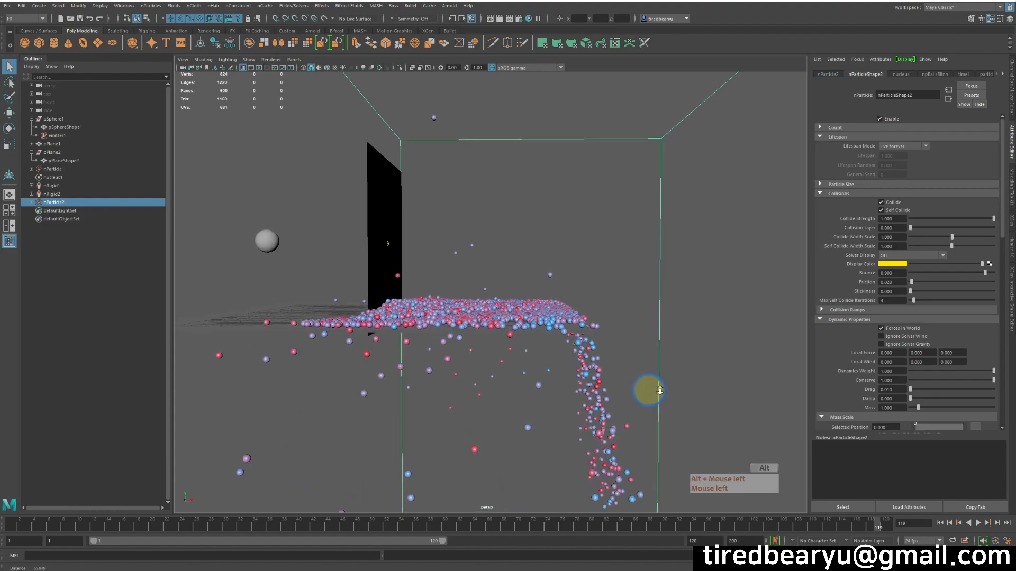
alt+right_drag(647, 390, 670, 235)
alt+drag(670, 240, 621, 278)
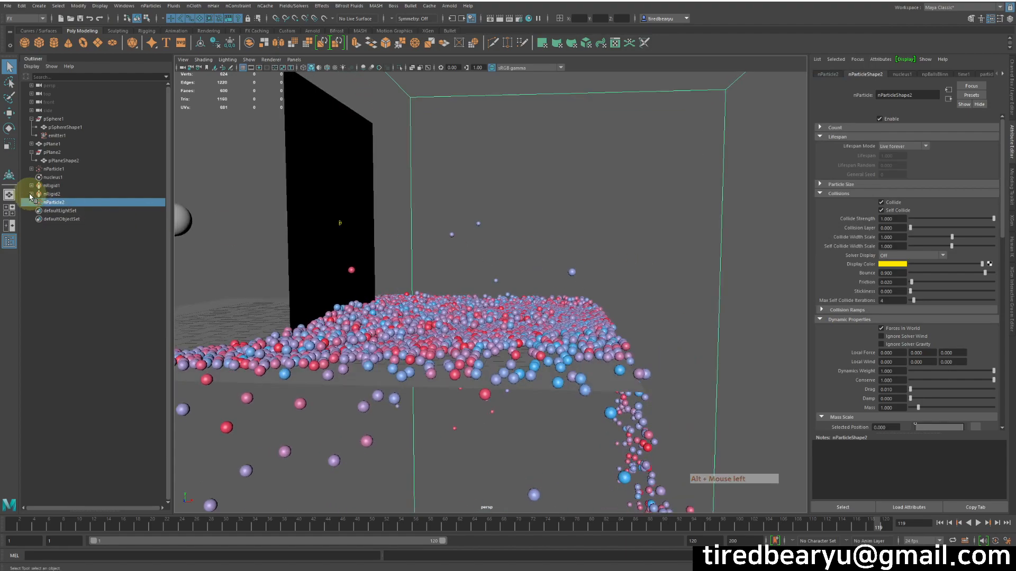
Set the Lifespan Mode of nParticle2 to Constant with a lifespan of 1.
click(55, 203)
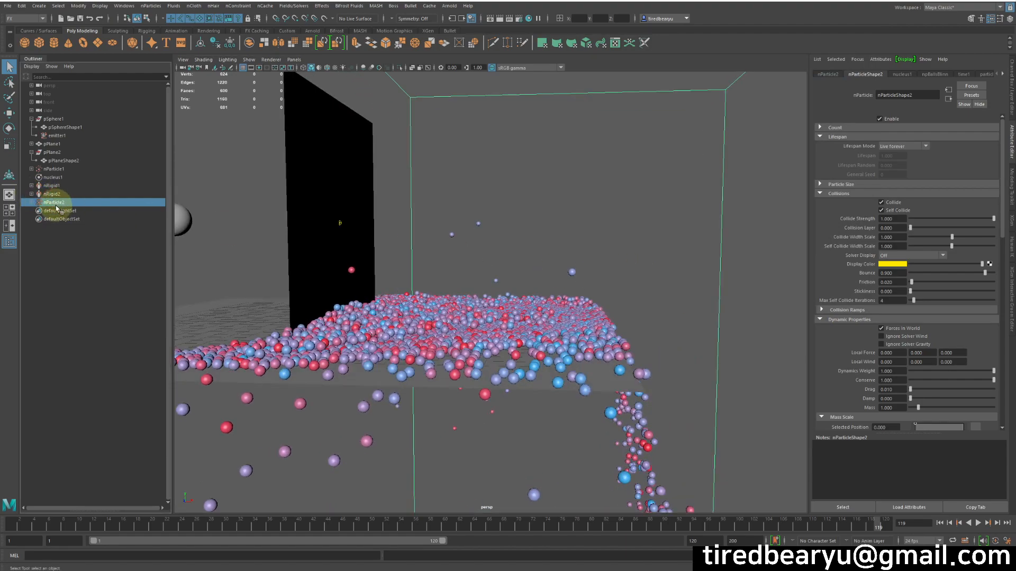
alt+drag(591, 248, 545, 209)
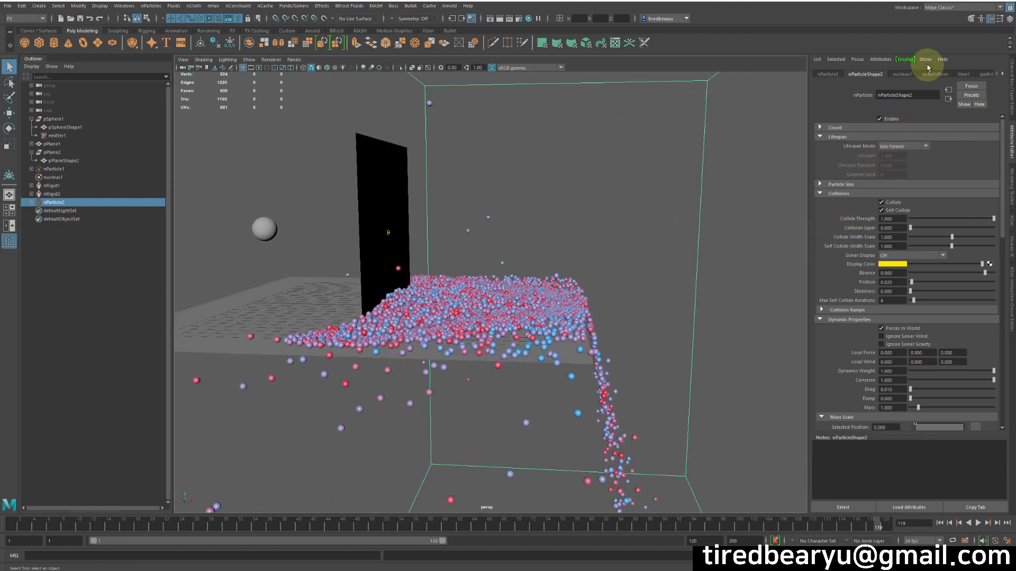
click(1002, 76)
click(53, 236)
click(58, 203)
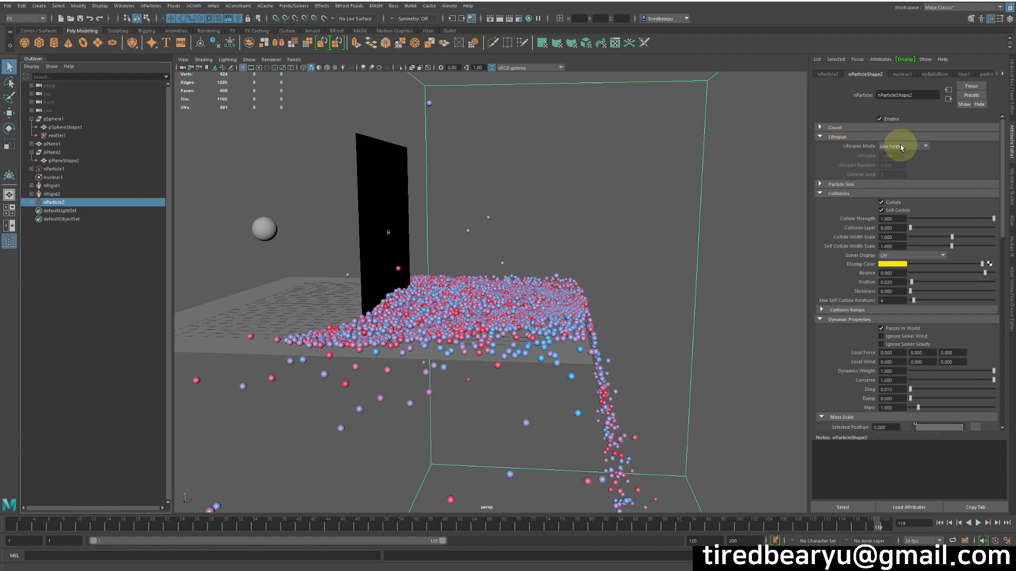
alt+drag(523, 242, 786, 166)
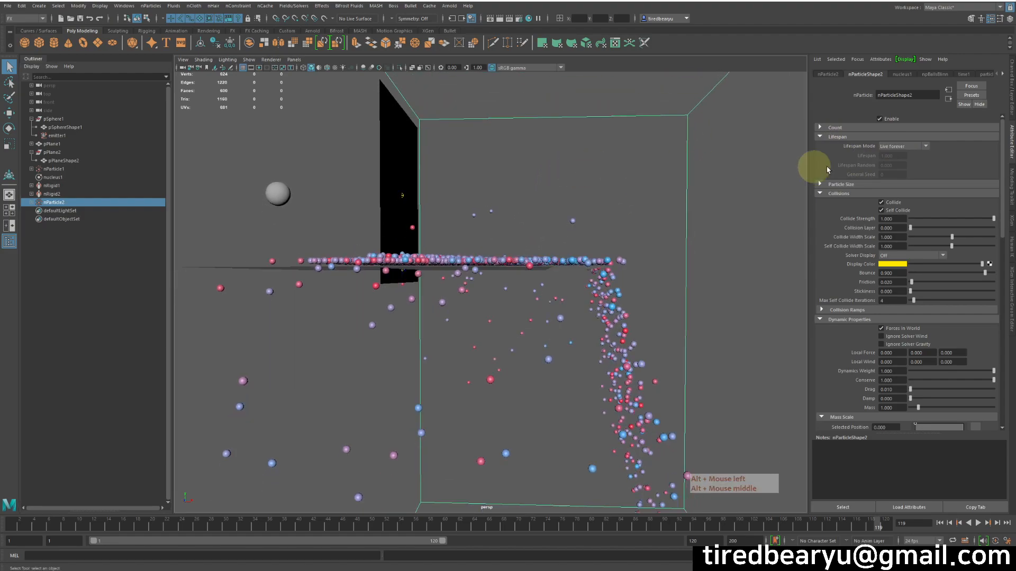
click(893, 147)
click(897, 154)
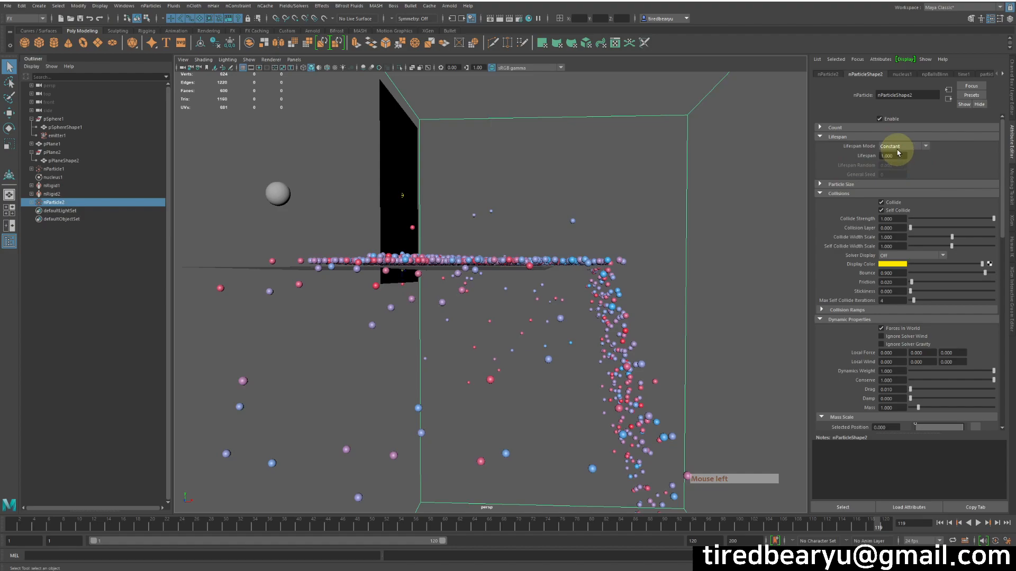
alt+drag(681, 175, 783, 165)
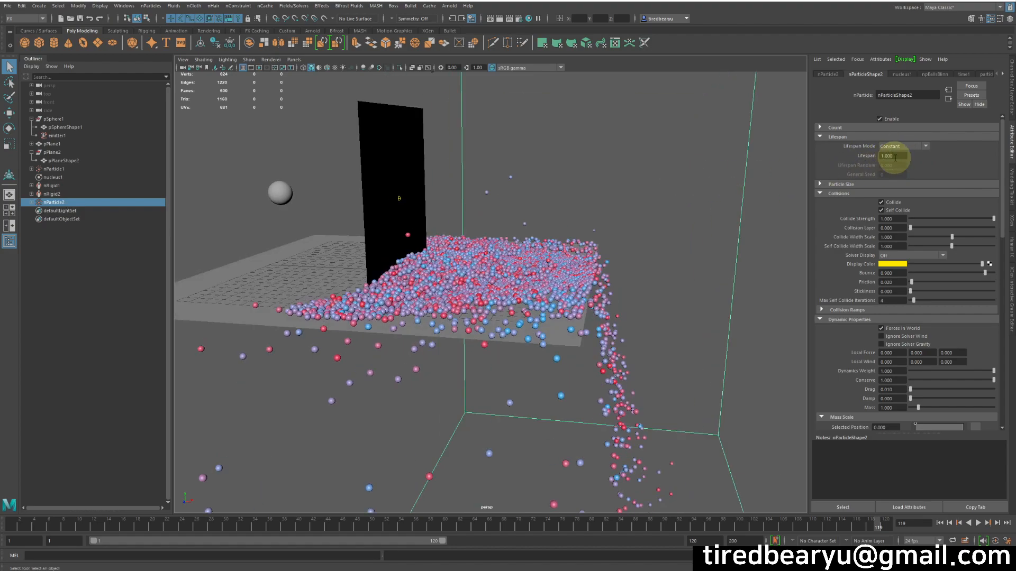
click(894, 156)
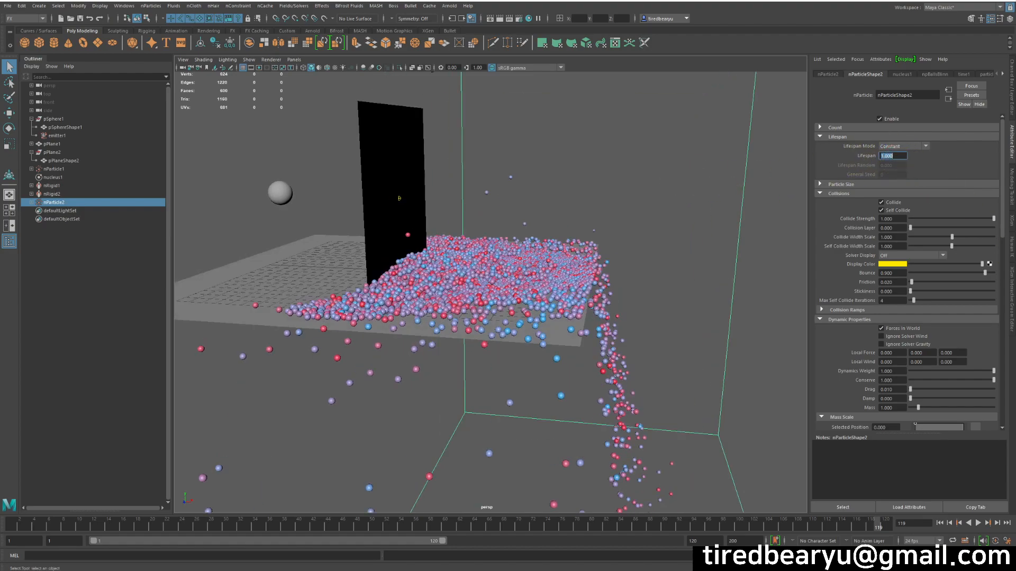
Replay the simulation from the first frame to check how the constant lifespan affects the emitted particles.
alt+drag(767, 190, 594, 222)
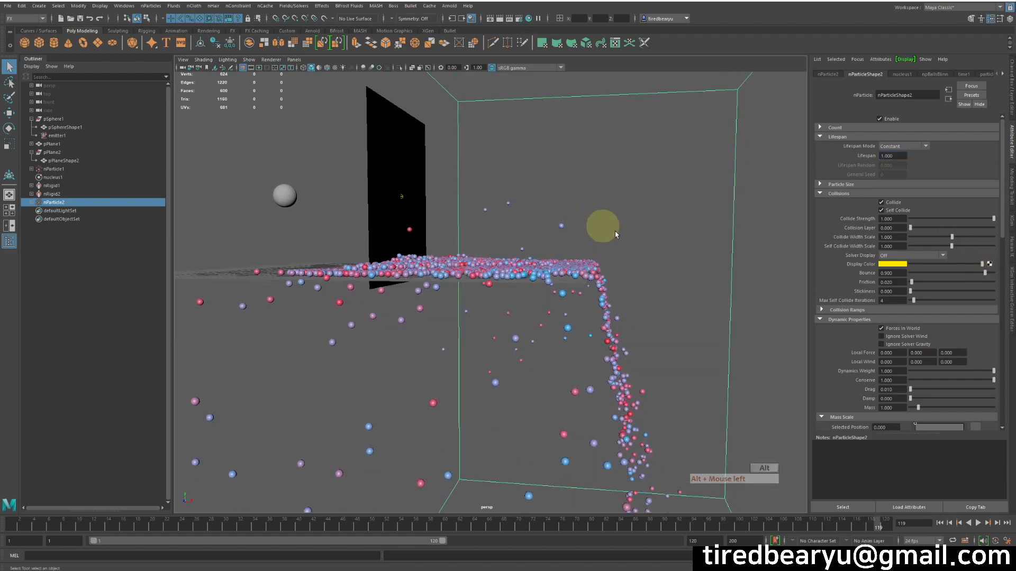
click(940, 523)
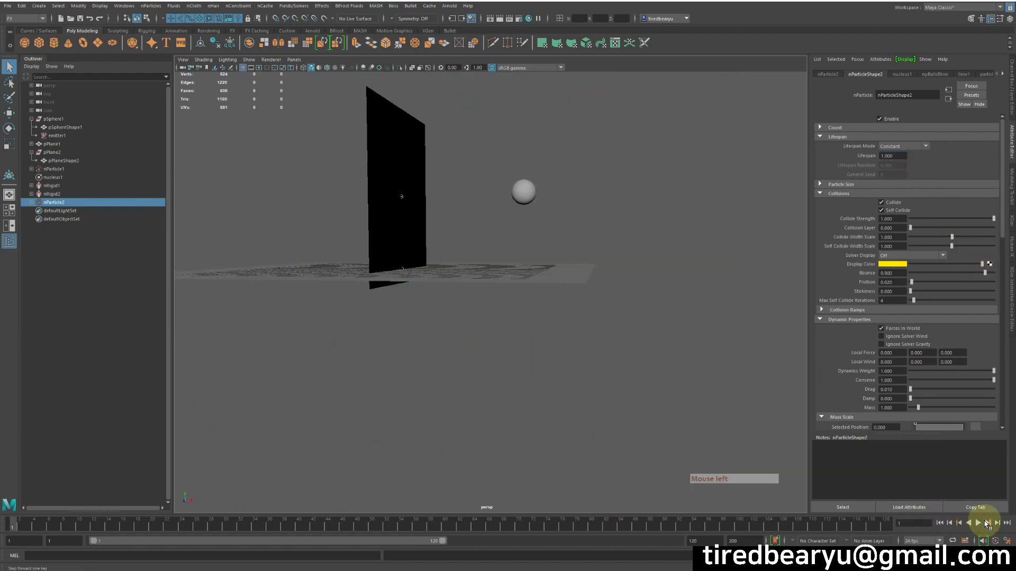
click(979, 524)
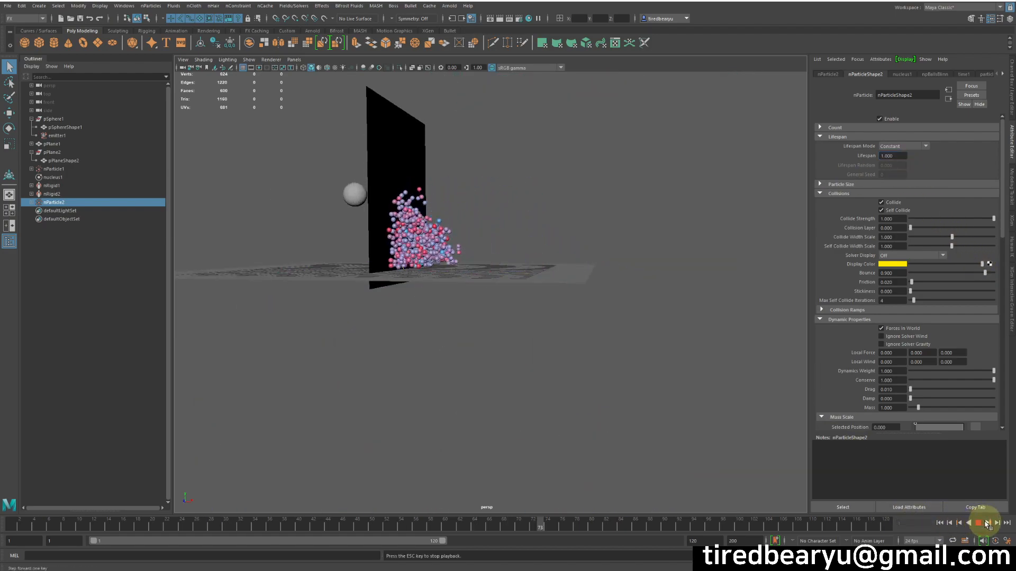
Watch how the emitted particles behave with the constant lifespan during playback, and stop the simulation.
click(988, 524)
click(994, 525)
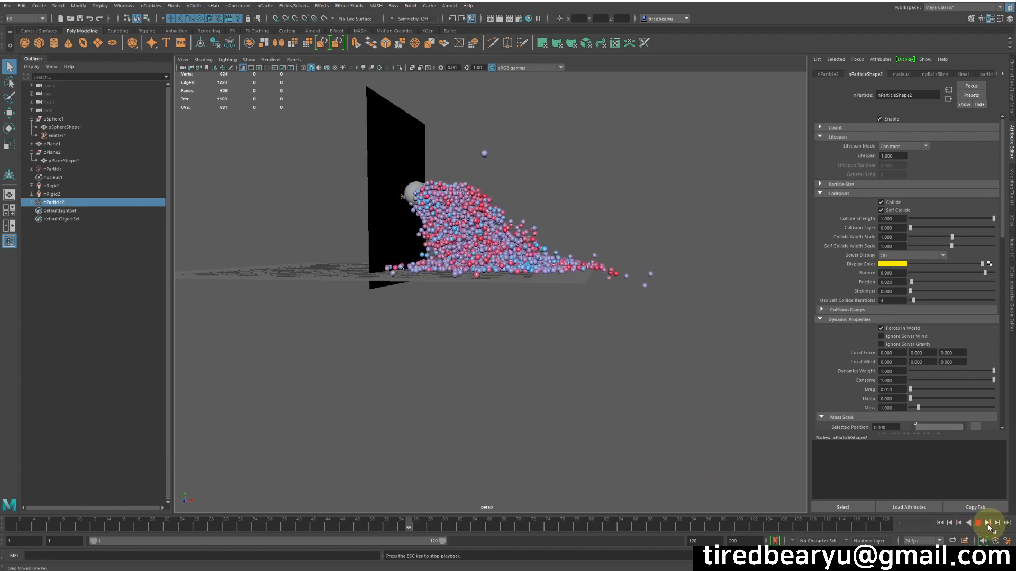
click(979, 523)
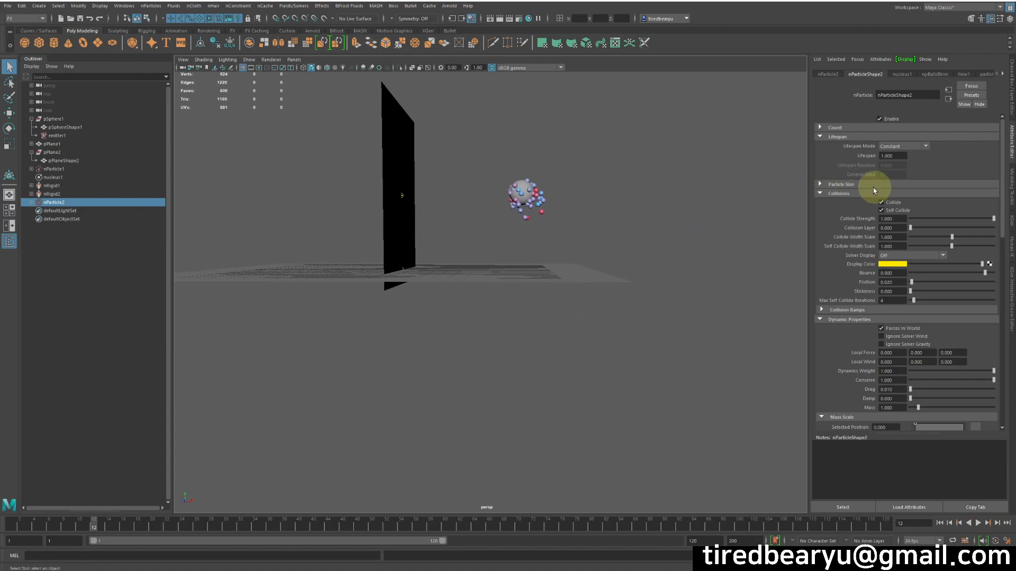
Set the Lifespan Mode of nParticleShape2 to lifespanPP only and expand its Per Particle (Array) Attributes.
click(891, 148)
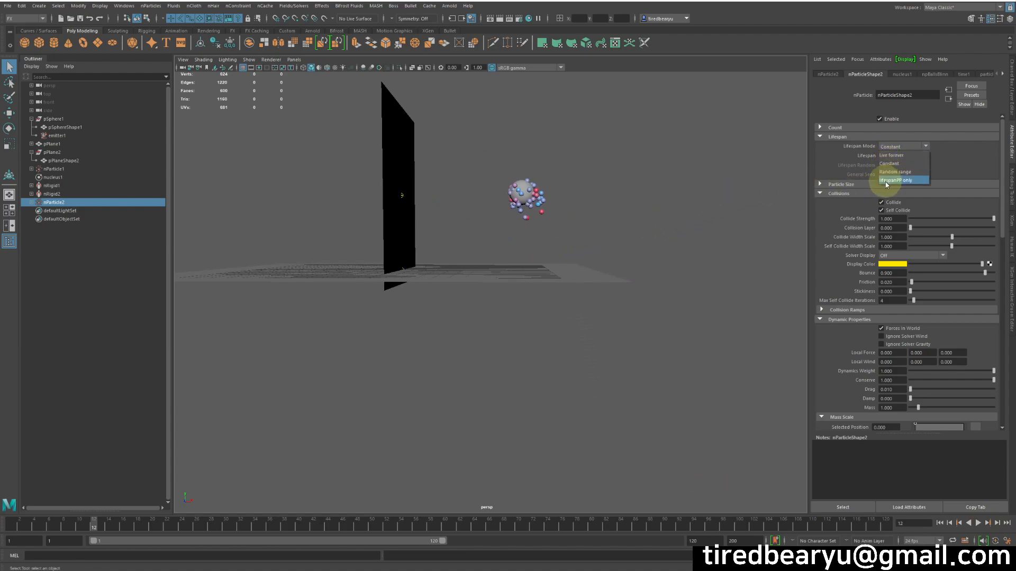
click(905, 182)
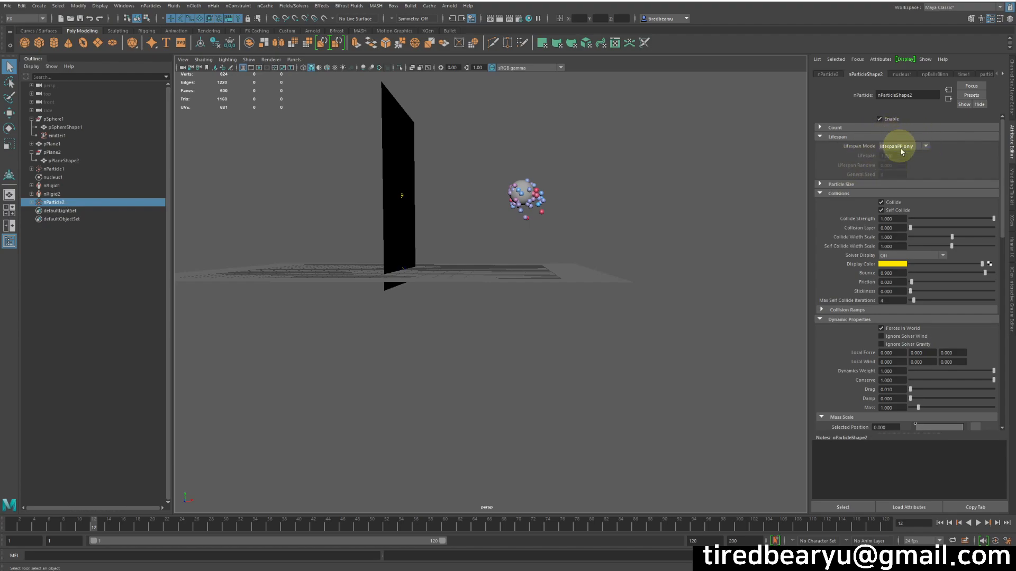
scroll(909, 283, down, 3)
scroll(908, 283, down, 8)
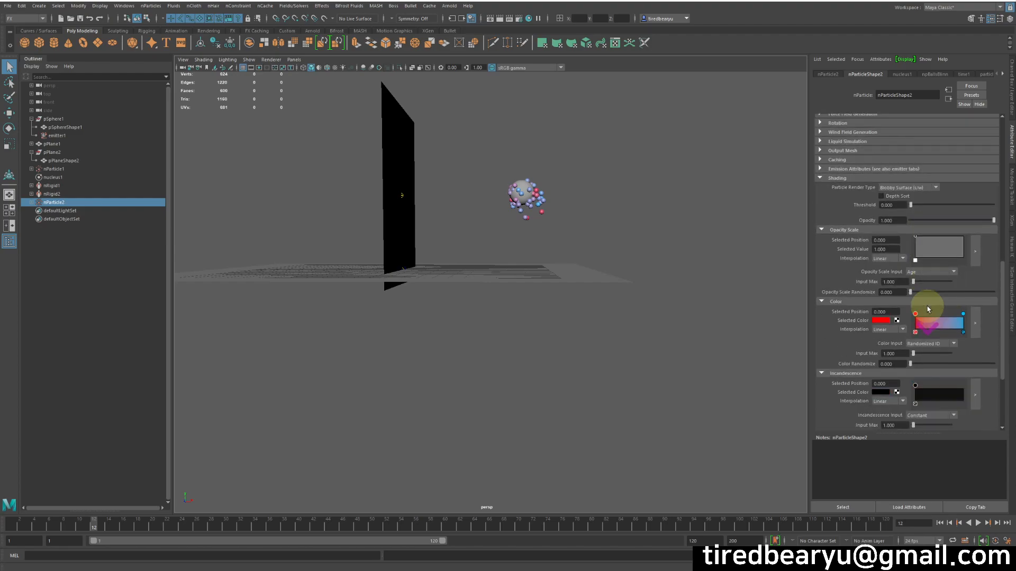
scroll(948, 258, up, 4)
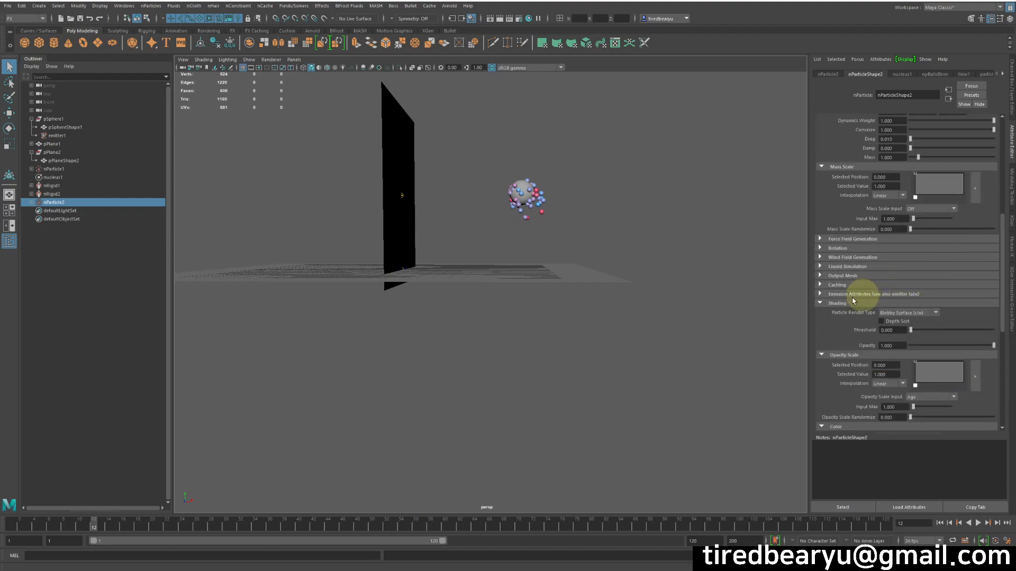
click(828, 307)
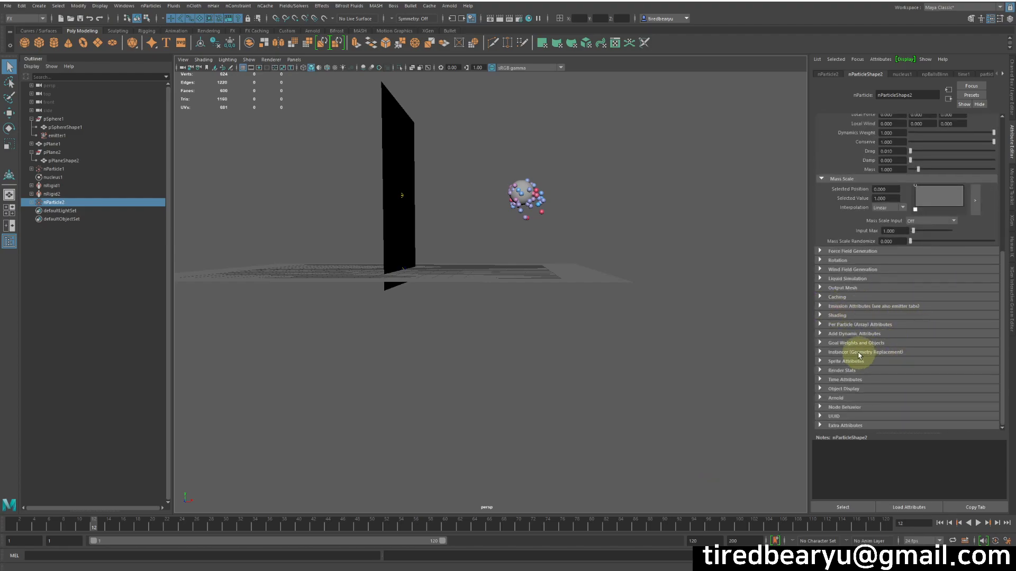
click(841, 325)
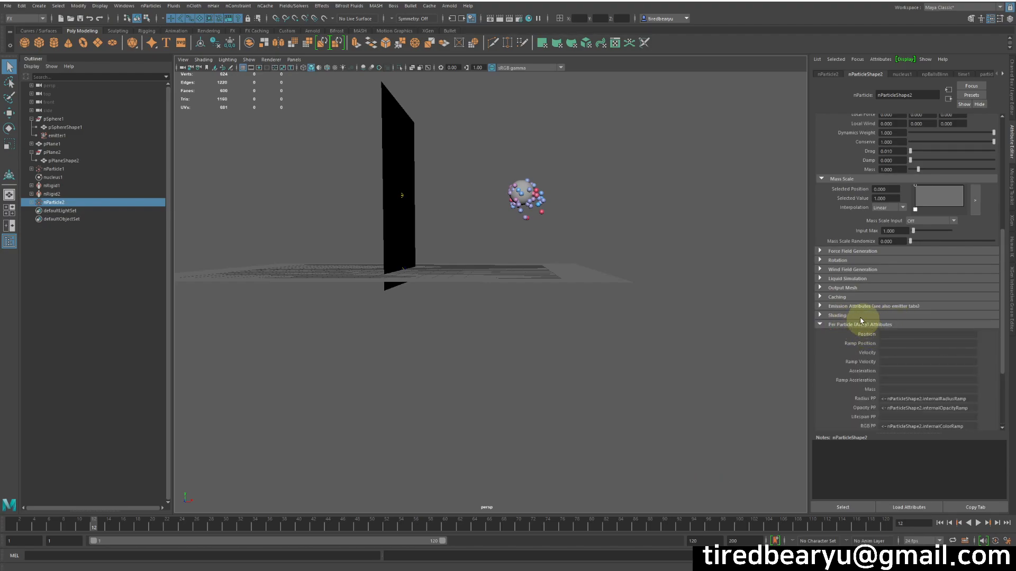
scroll(940, 337, down, 2)
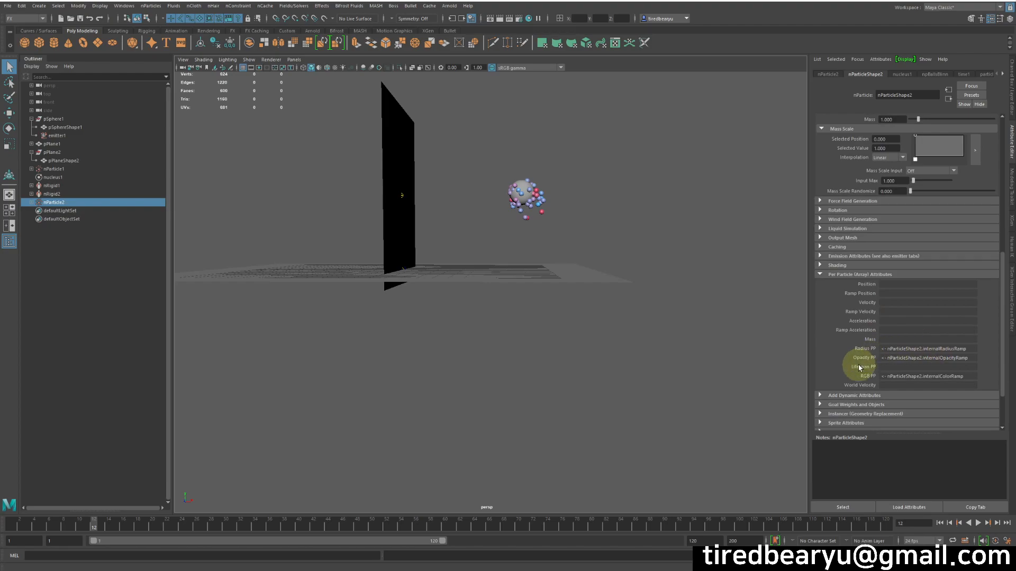
Open a creation expression for Lifespan PP and move the Expression Editor aside so the scene stays visible.
right_click(901, 368)
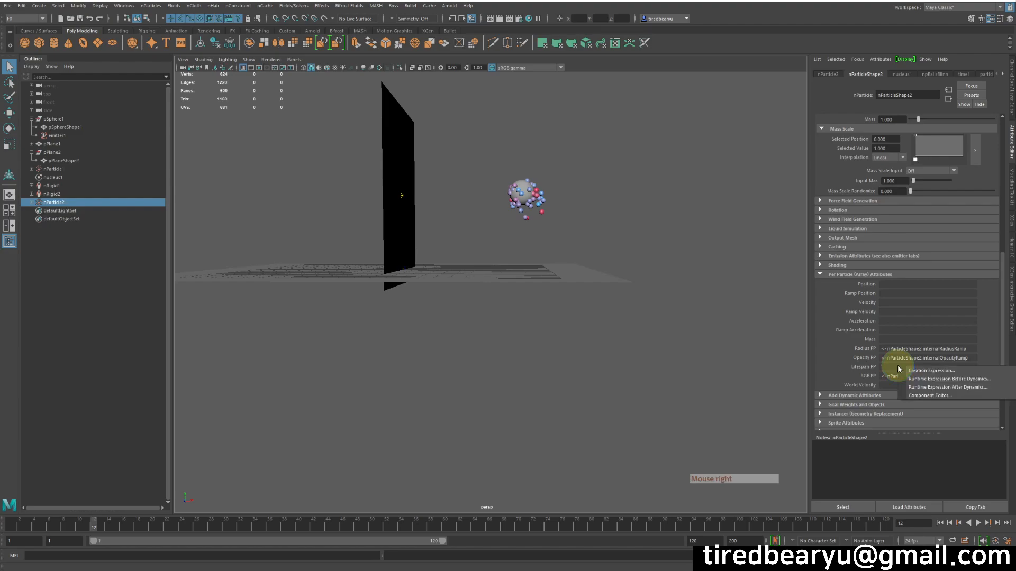
click(929, 374)
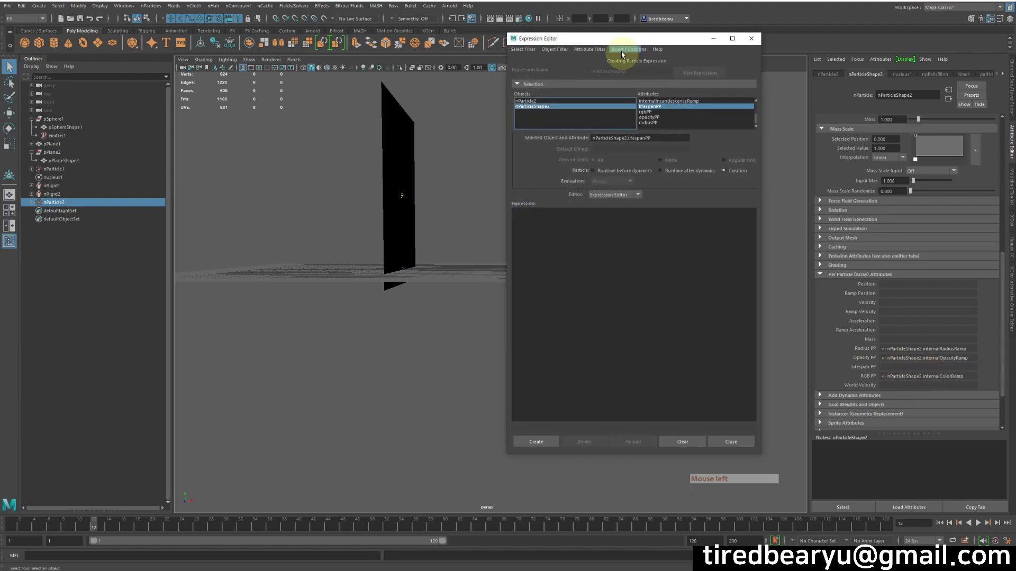
drag(618, 45, 857, 42)
alt+drag(744, 192, 728, 208)
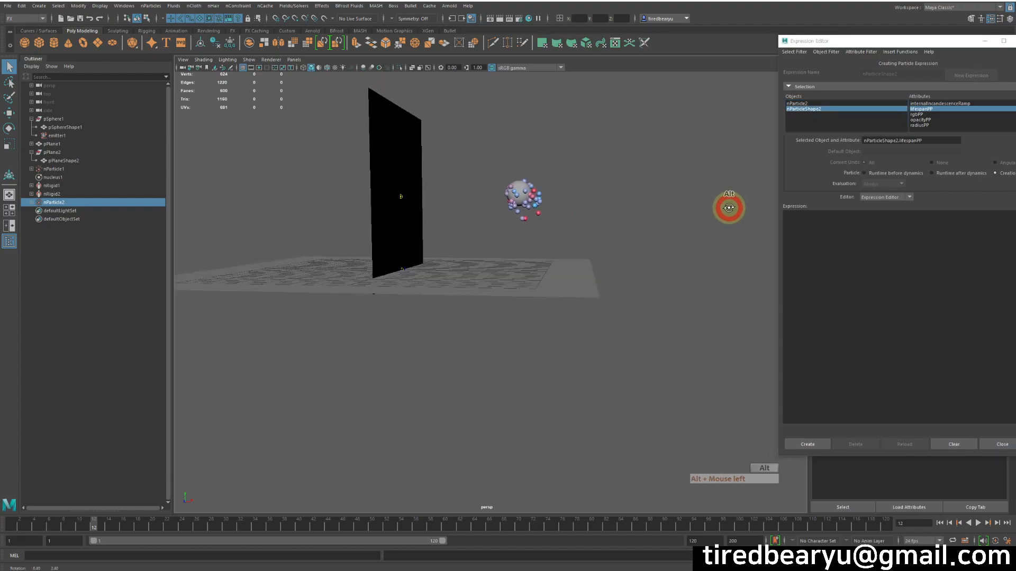
alt+right_drag(728, 208, 731, 188)
alt+middle_drag(731, 187, 743, 209)
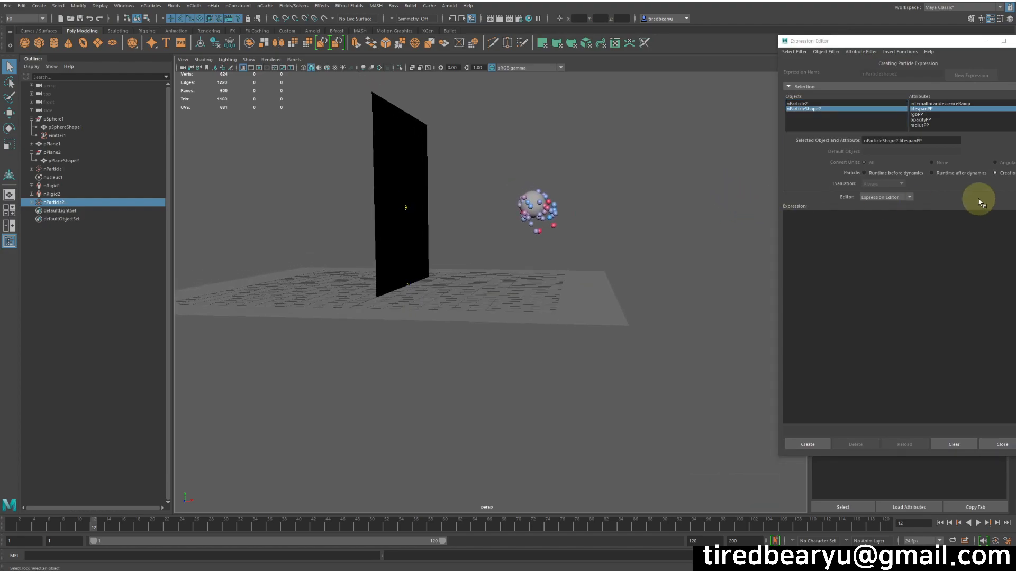
Switch the evaluation of the lifespanPP particle expression to Runtime after dynamics.
click(930, 172)
click(944, 173)
click(1010, 176)
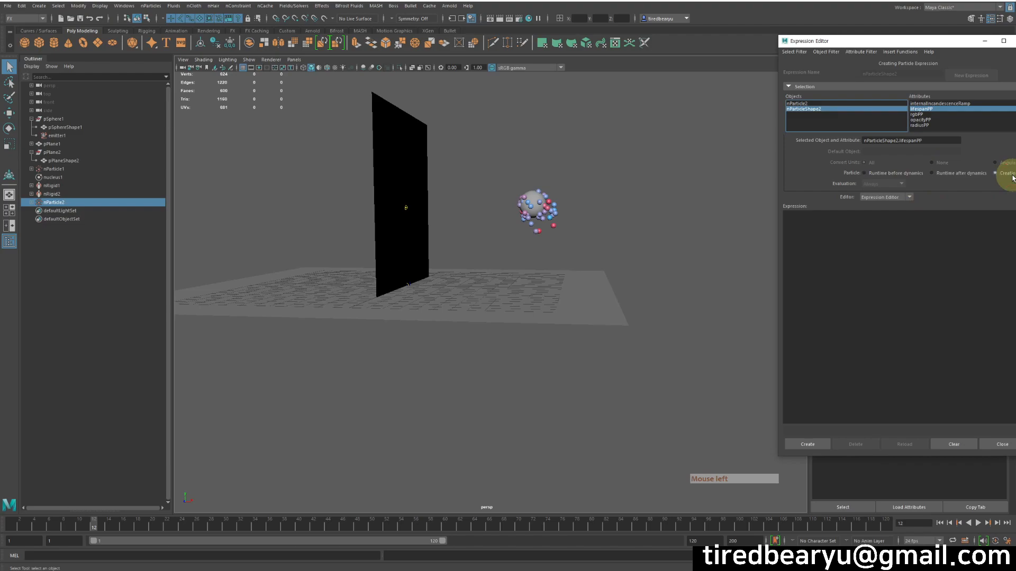
click(971, 174)
click(897, 175)
click(971, 174)
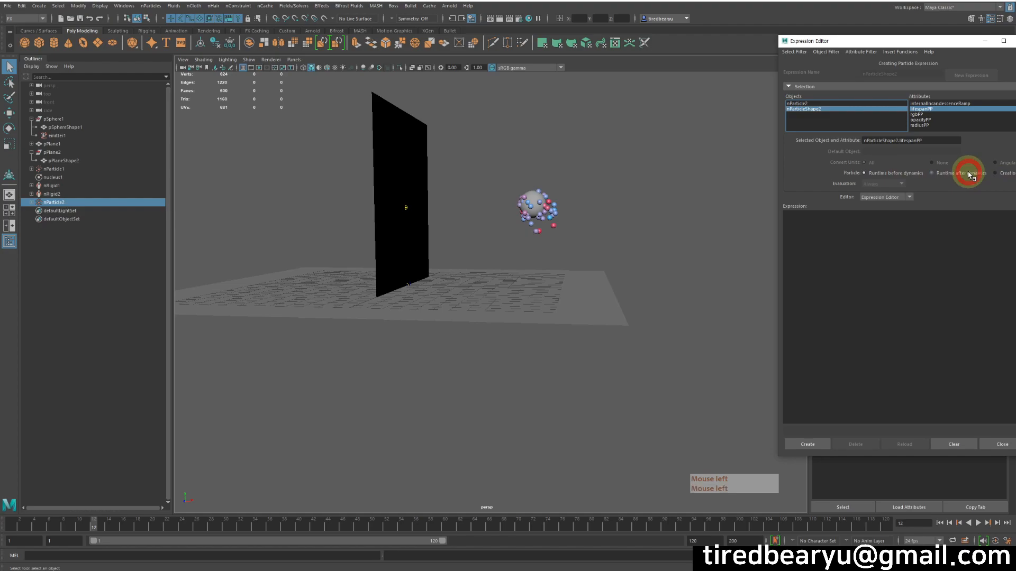
click(1008, 174)
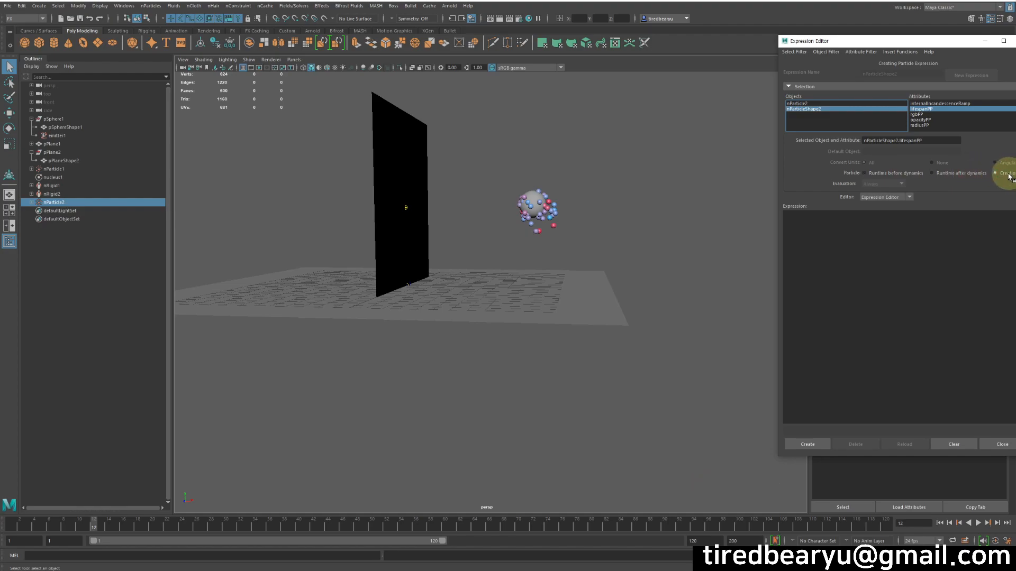
click(964, 175)
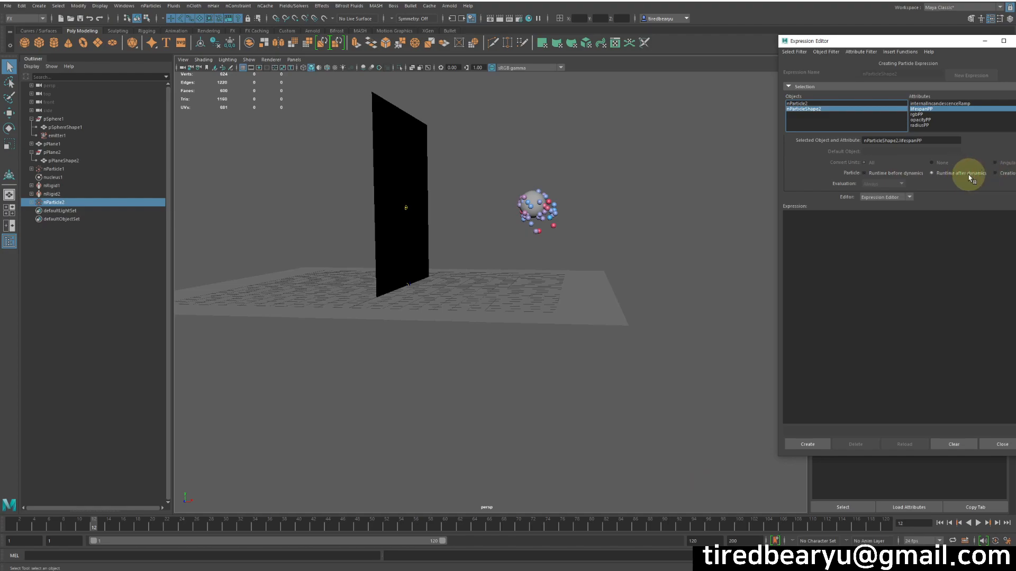
click(910, 175)
click(996, 173)
click(954, 174)
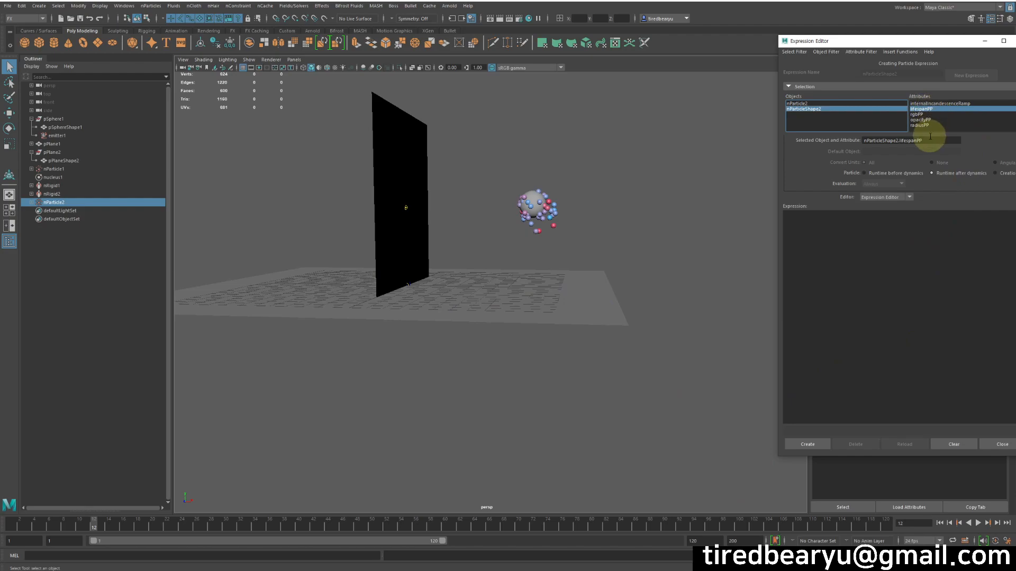
Create the expression nParticleShape2.lifespanPP=0 using the copied attribute name.
drag(930, 138, 862, 141)
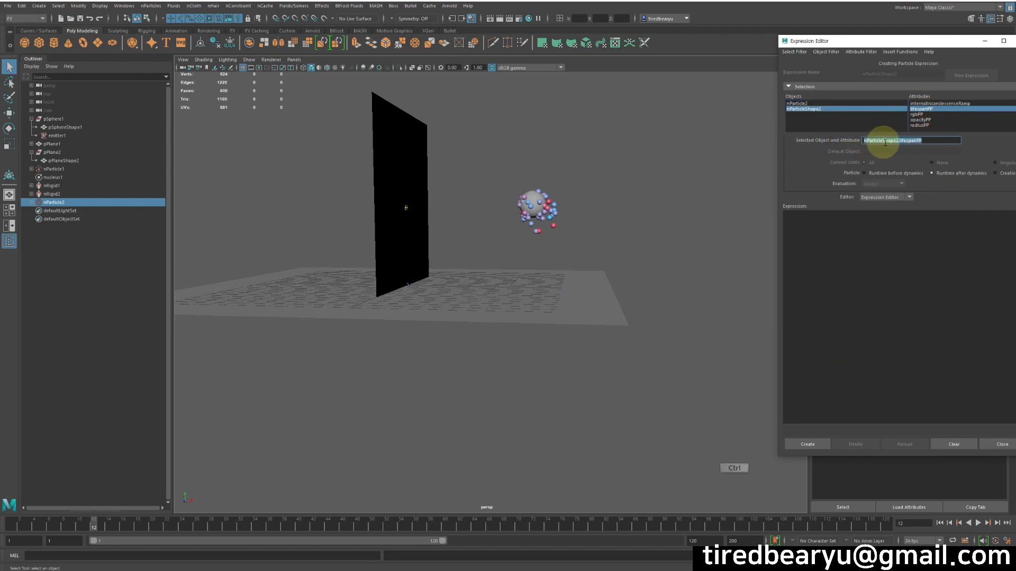
key(ctrl+c)
click(869, 246)
key(ctrl+v)
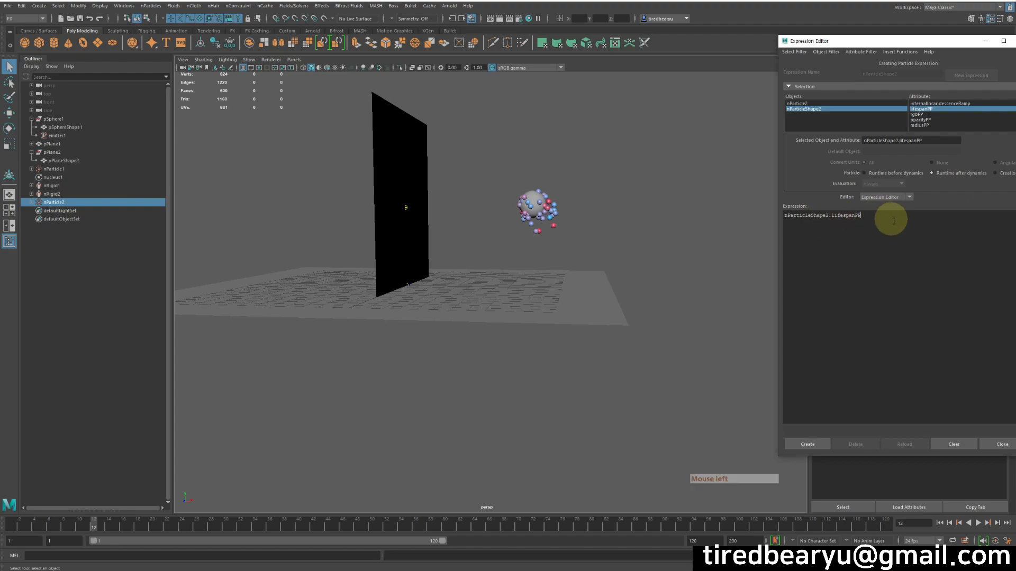
text(=0)
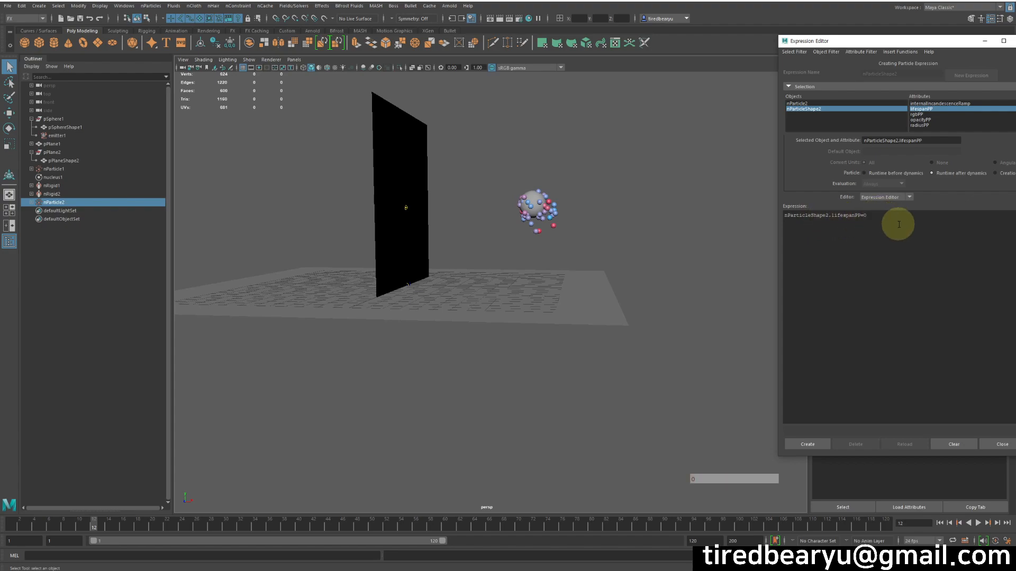
click(800, 444)
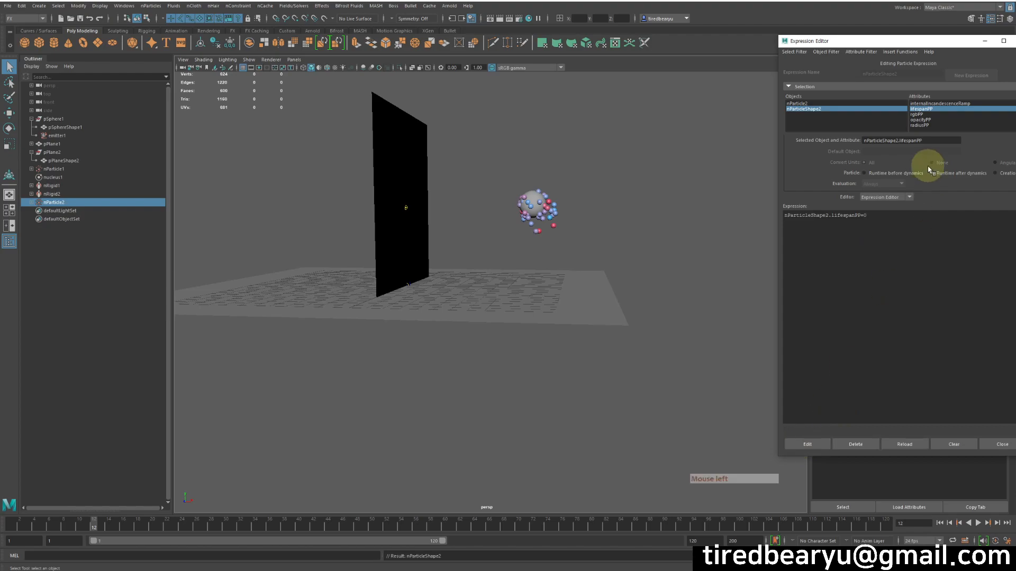
Play the simulation from the first frame and pause it repeatedly to check the effect of the lifespanPP expression.
click(940, 523)
click(978, 523)
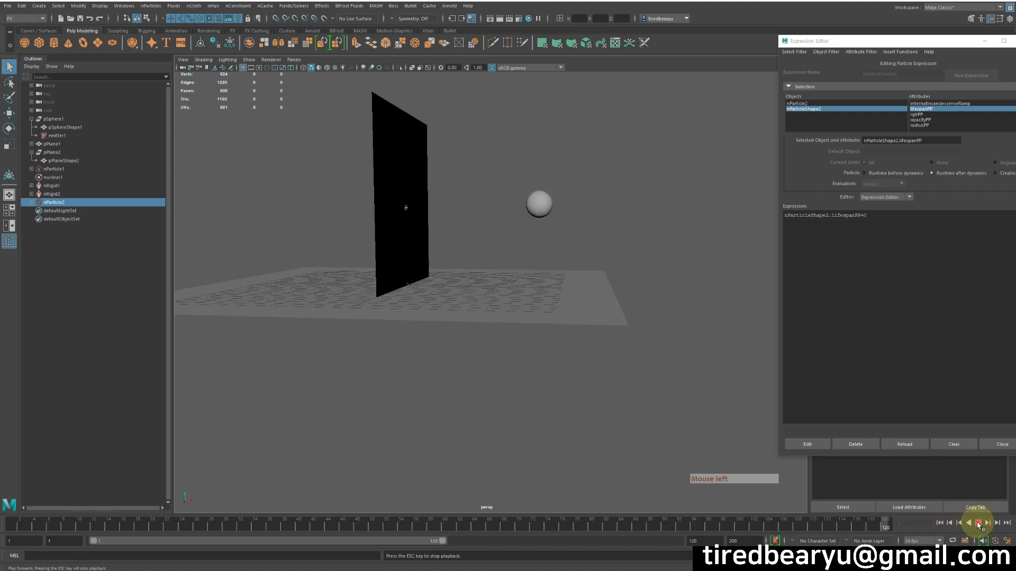
click(979, 524)
click(978, 524)
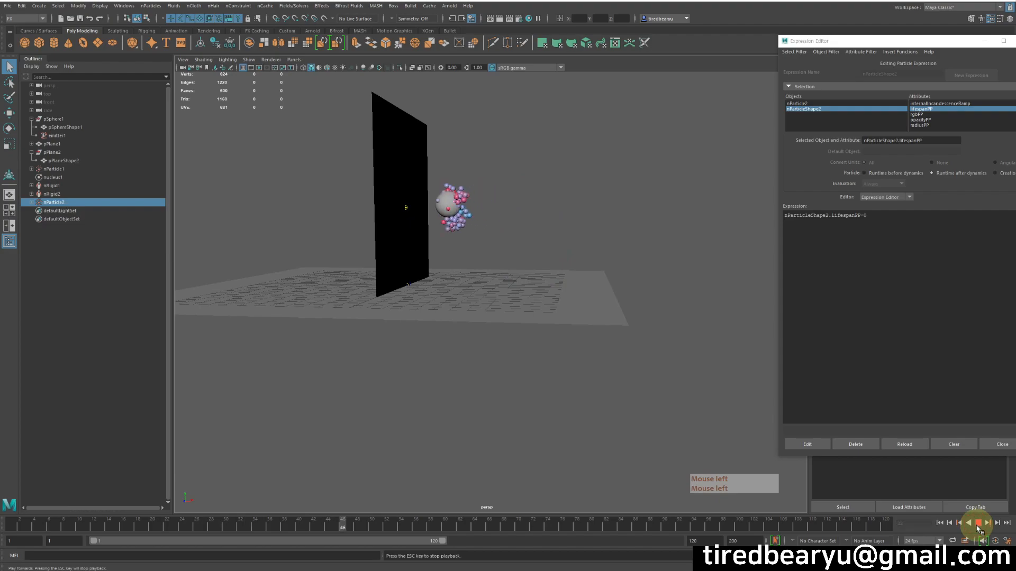
click(978, 524)
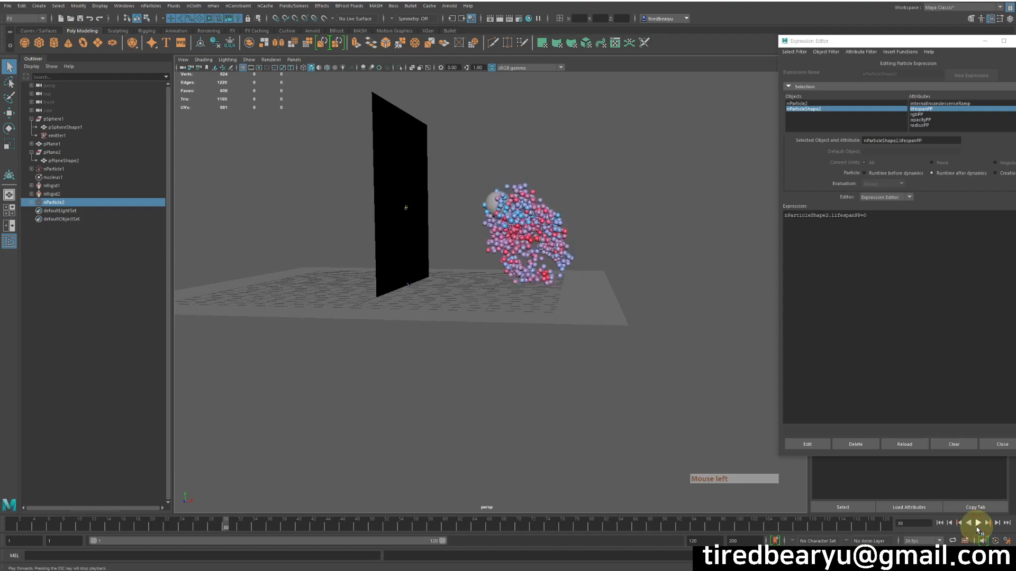
click(978, 523)
click(978, 523)
Add the line "vector $pos = postion;" above the lifespanPP assignment and apply the edited expression.
click(951, 239)
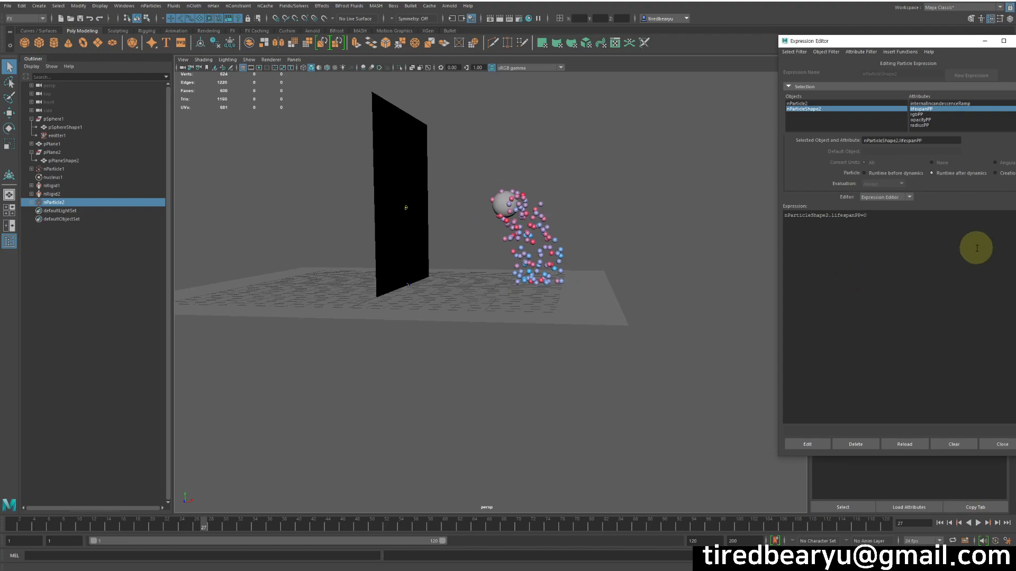
key(Left)
key(Left)
key(Return)
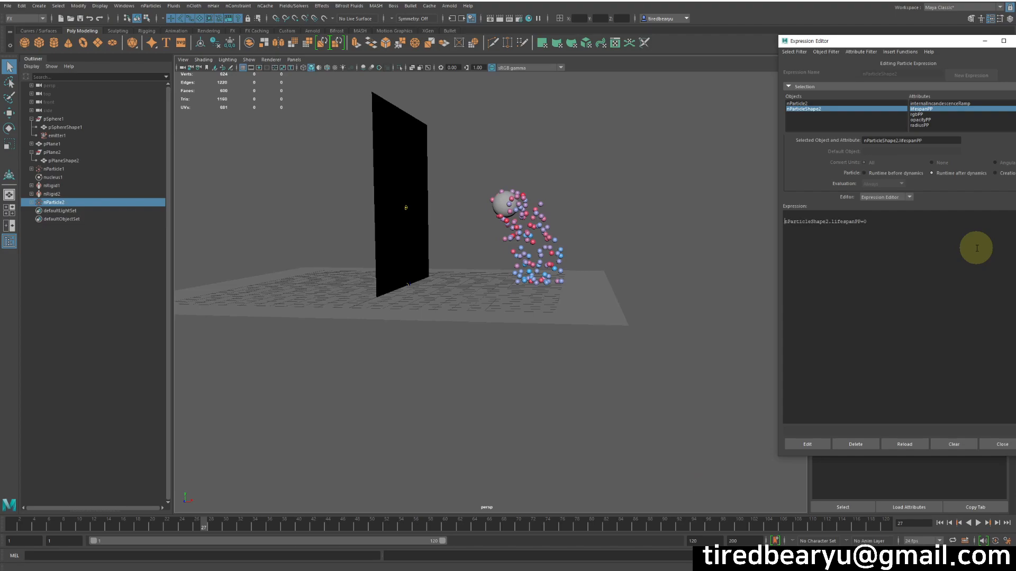
key(Up)
text(postion)
click(976, 248)
text(vector $pos)
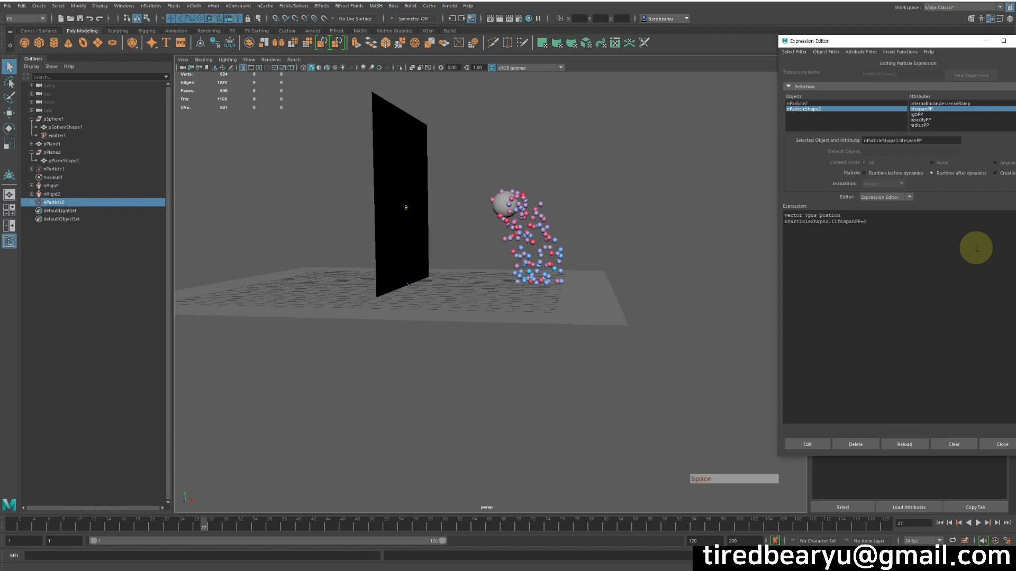
text( =)
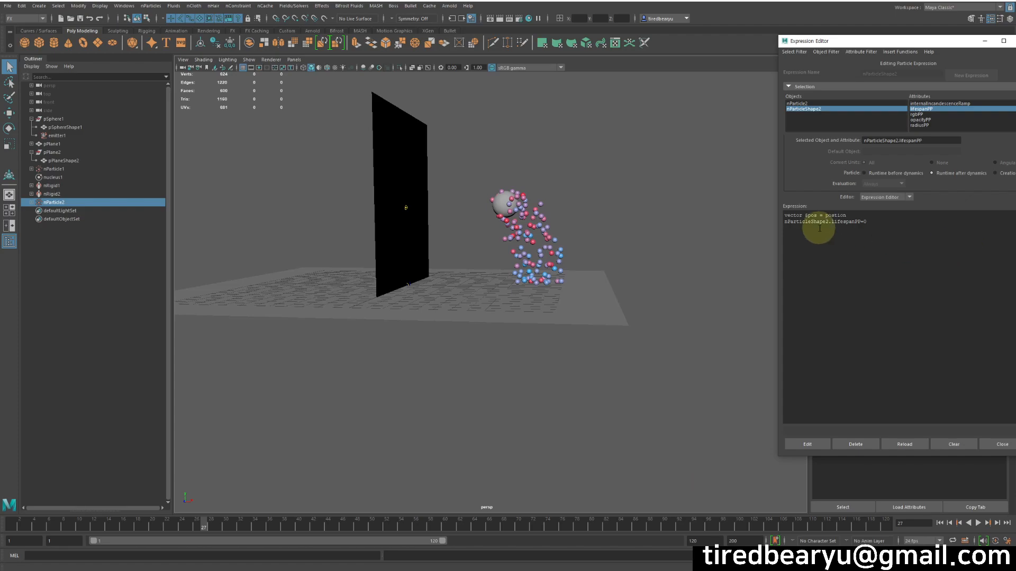
click(850, 212)
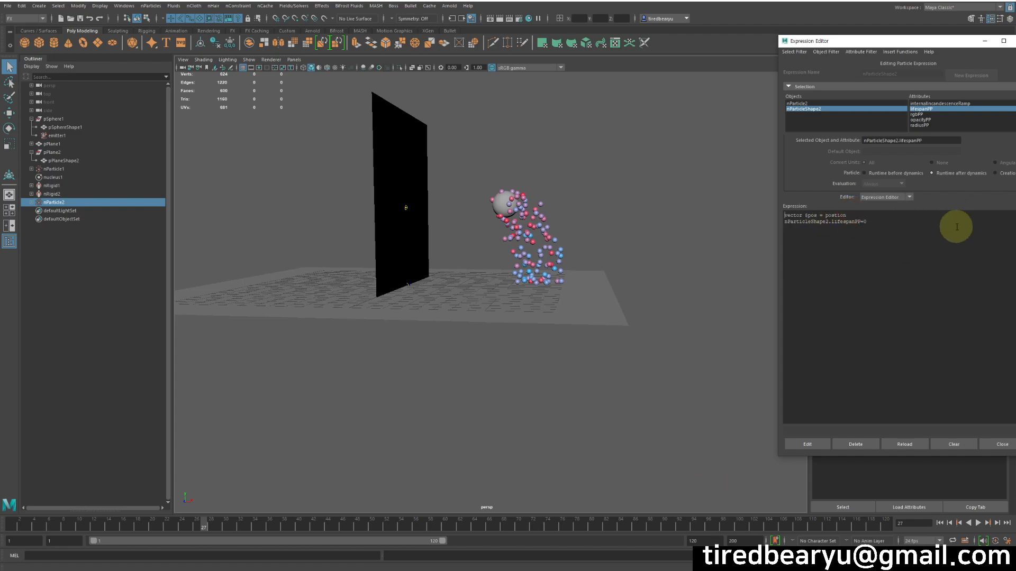
key(Down)
key(Left)
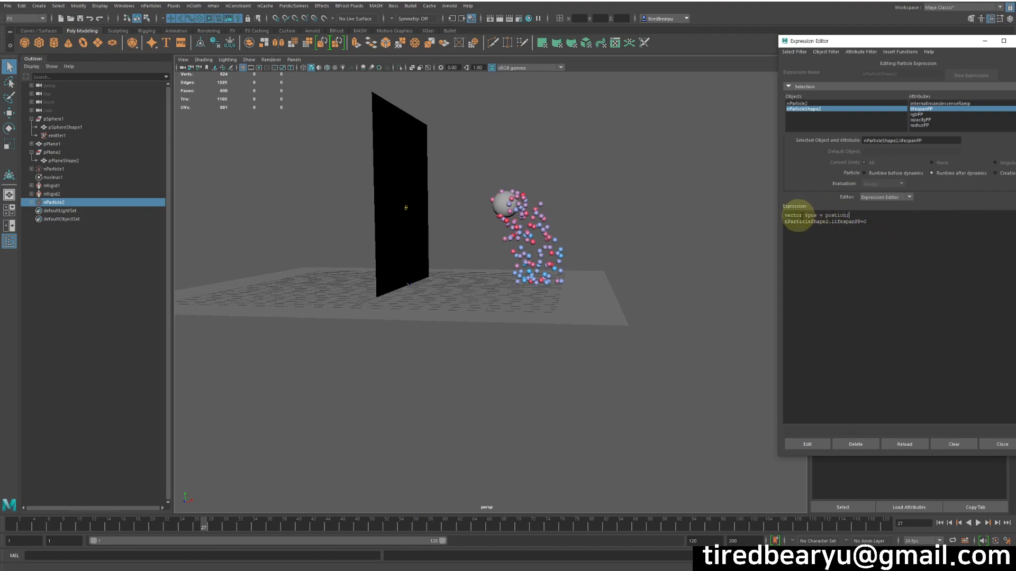
click(808, 444)
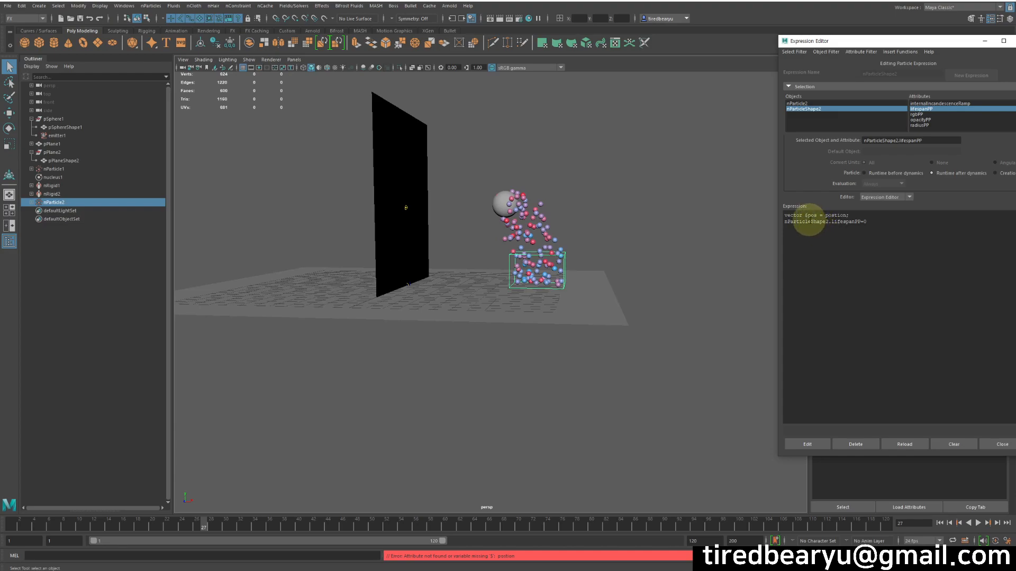
Rename the vector variable in the expression to $poss and apply the expression again.
click(816, 217)
text(s)
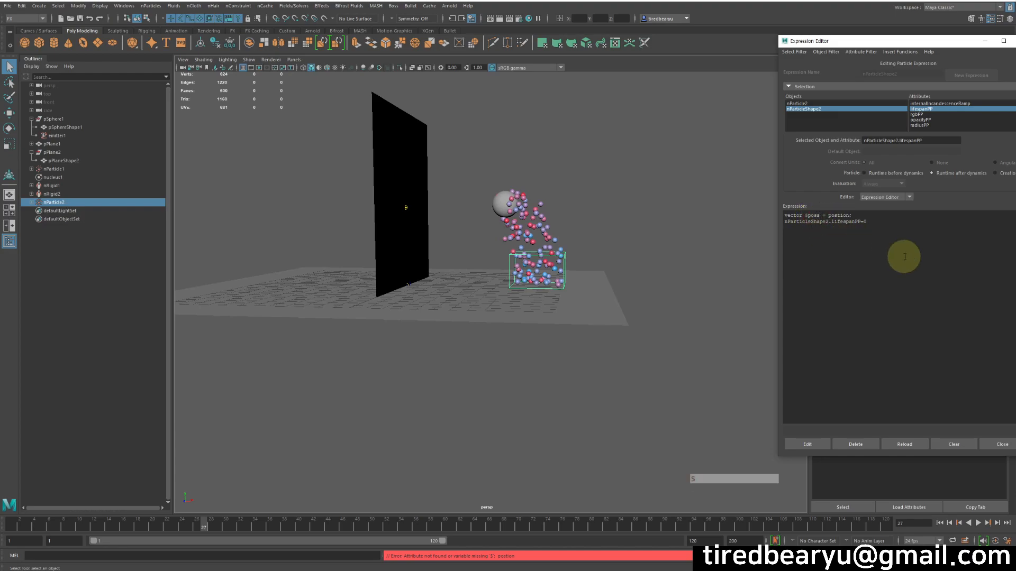
click(804, 442)
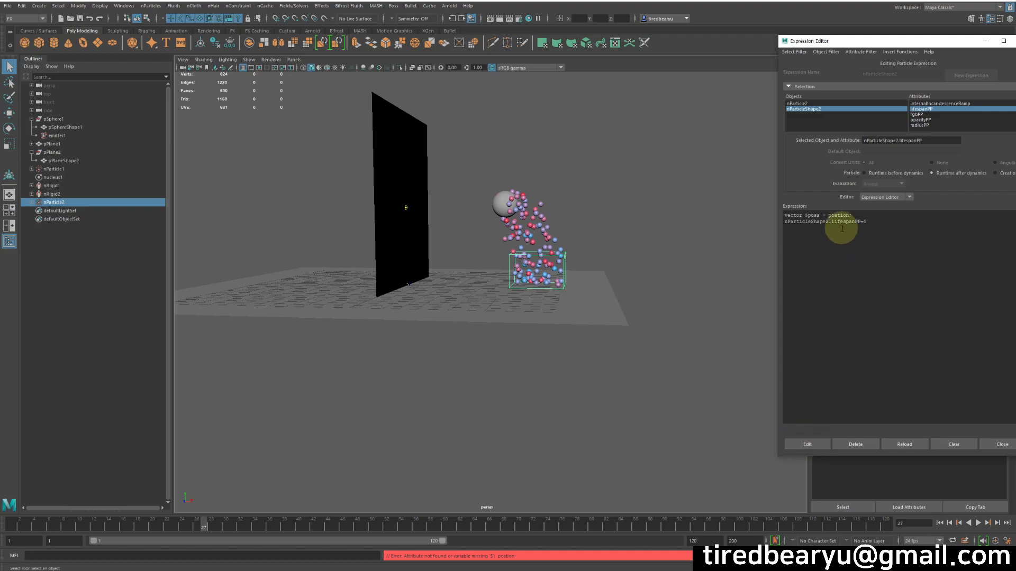
click(829, 217)
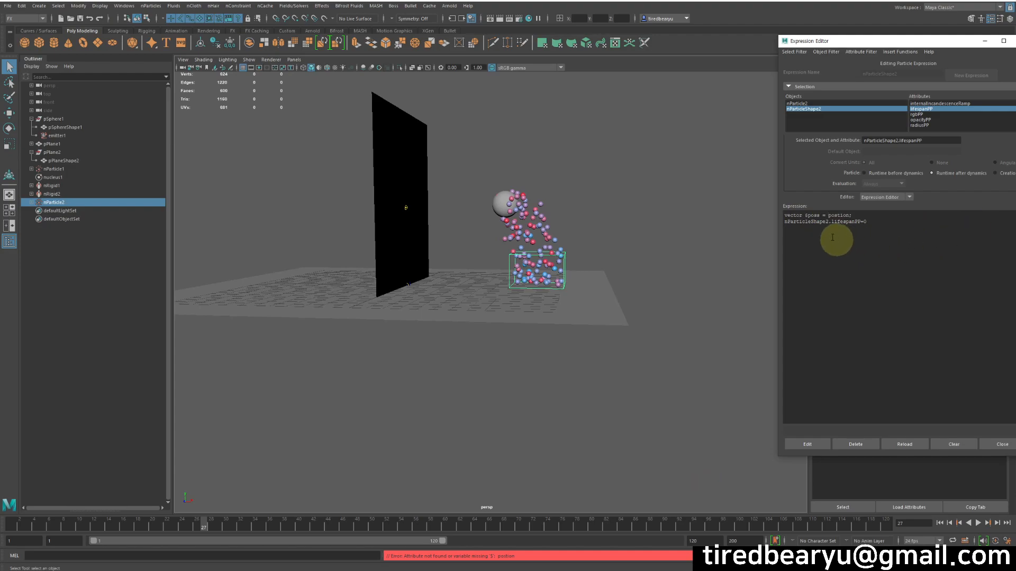
Change the vector line in the expression to "vector $poss = nParticleShape2.pos;" and apply the edit.
double_click(803, 223)
click(970, 226)
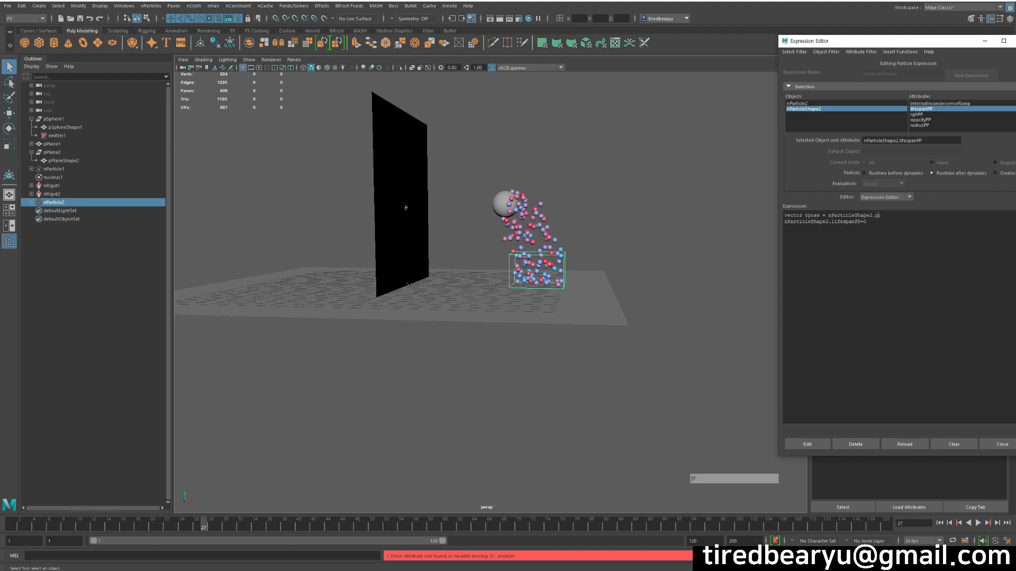
click(800, 443)
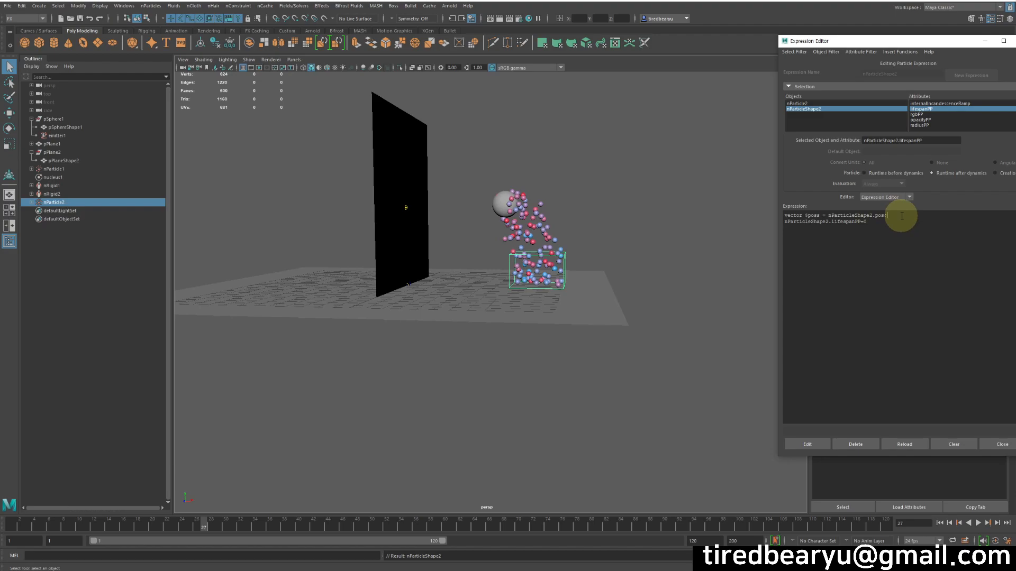
Add the condition "if ( $poss.y<0)" above the lifespanPP assignment and apply the expression.
text(if )
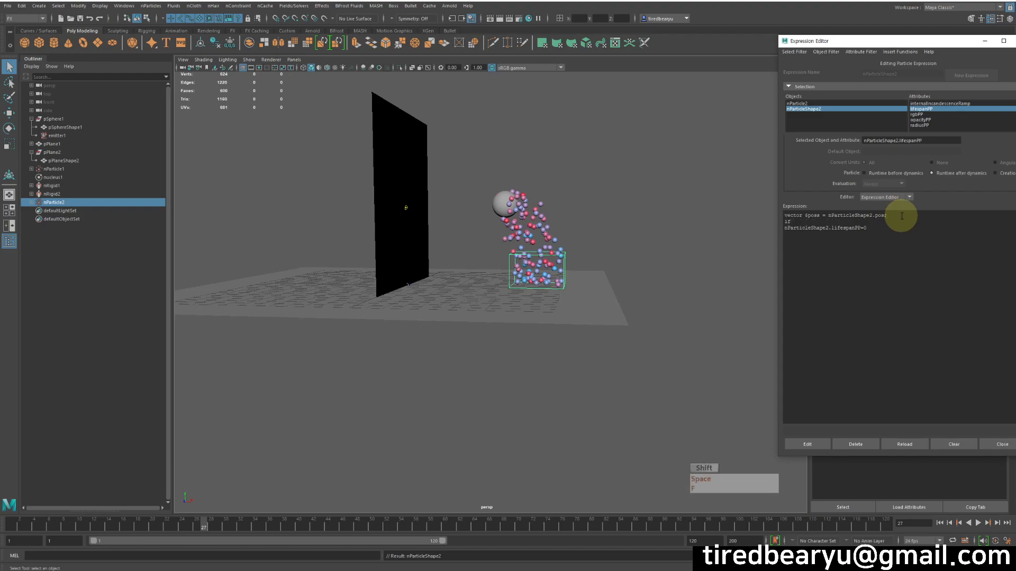
text(( $poss)
key(shift)
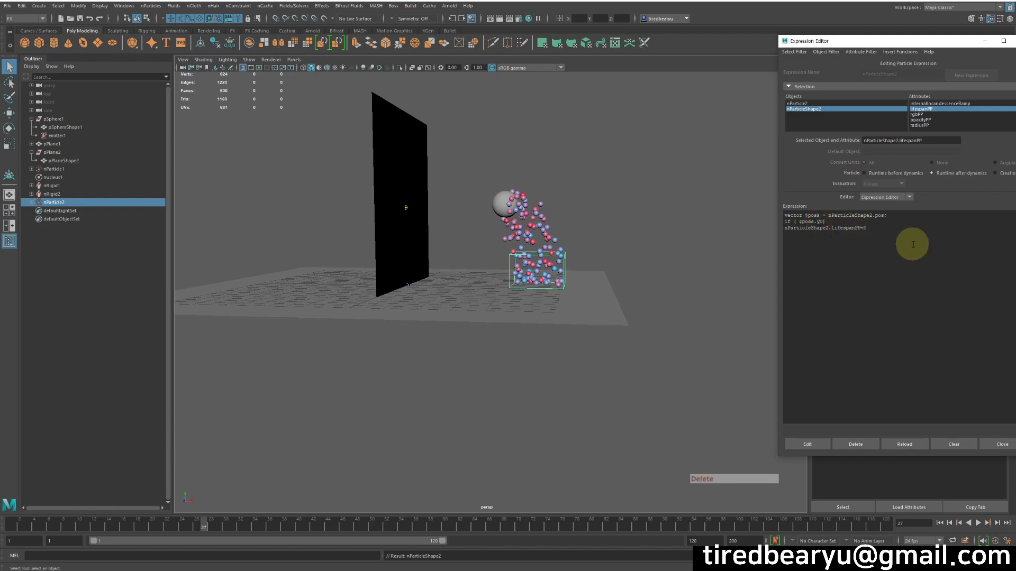
click(847, 223)
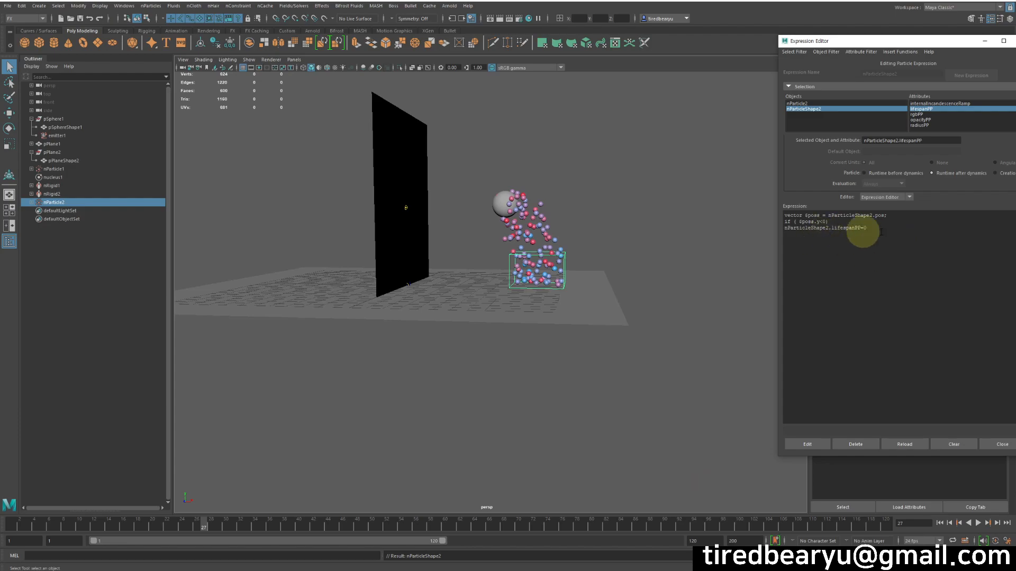
click(805, 445)
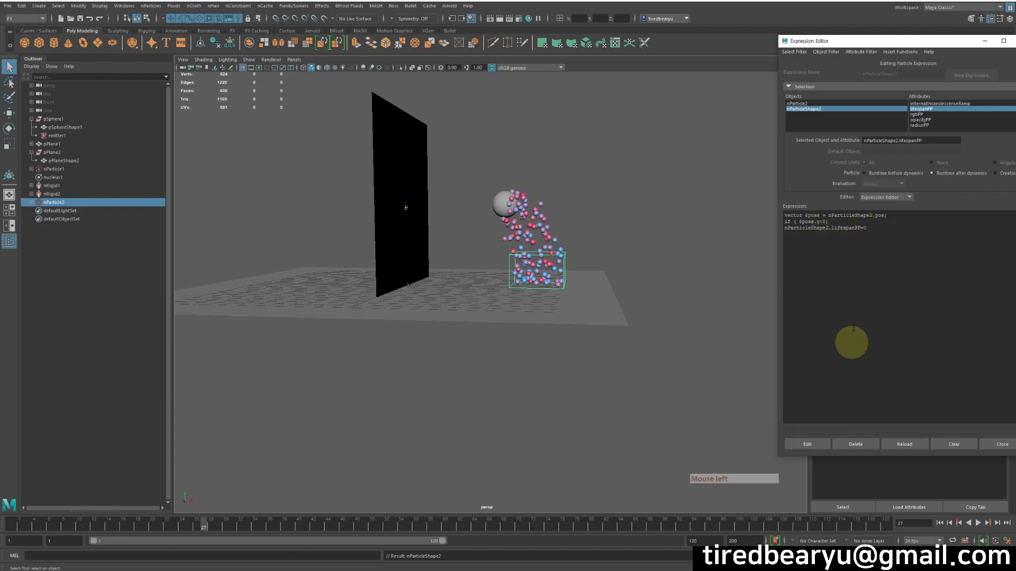
Play the simulation from the first frame, examine from several angles how particles behave below the ground plane, and stop playback.
alt+drag(631, 325, 599, 294)
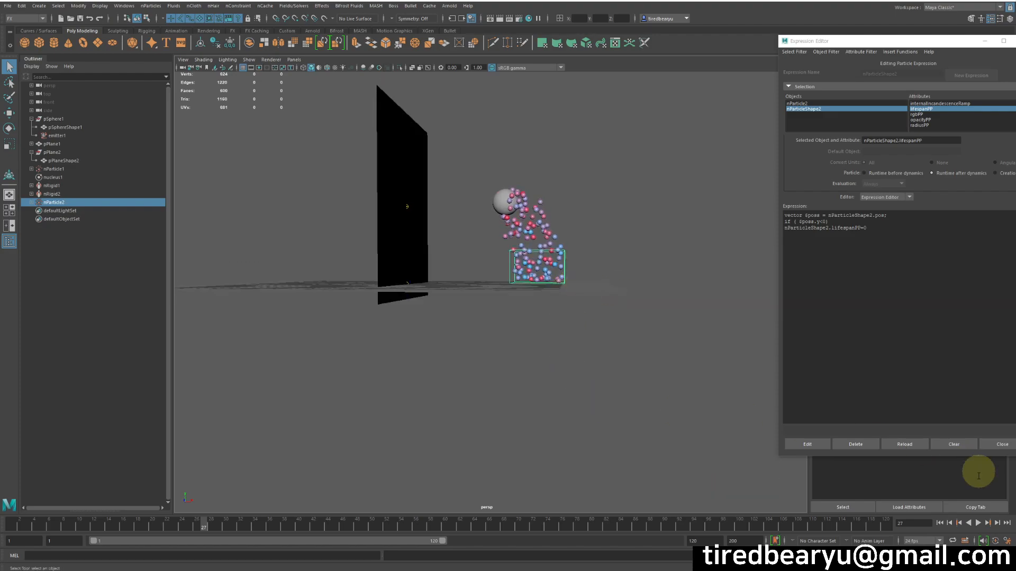
click(940, 524)
click(978, 523)
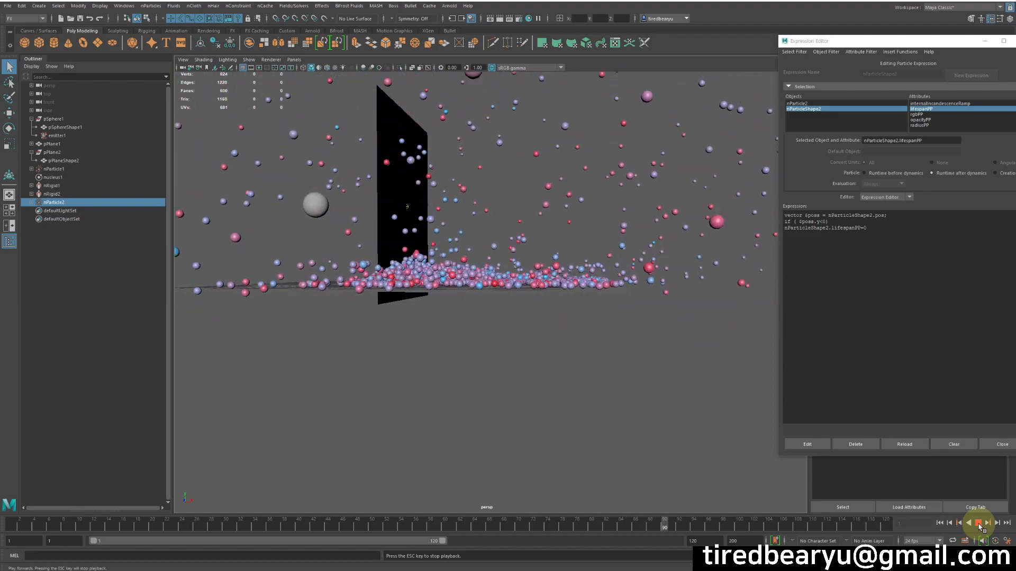
alt+right_drag(612, 317, 496, 282)
alt+drag(496, 282, 523, 301)
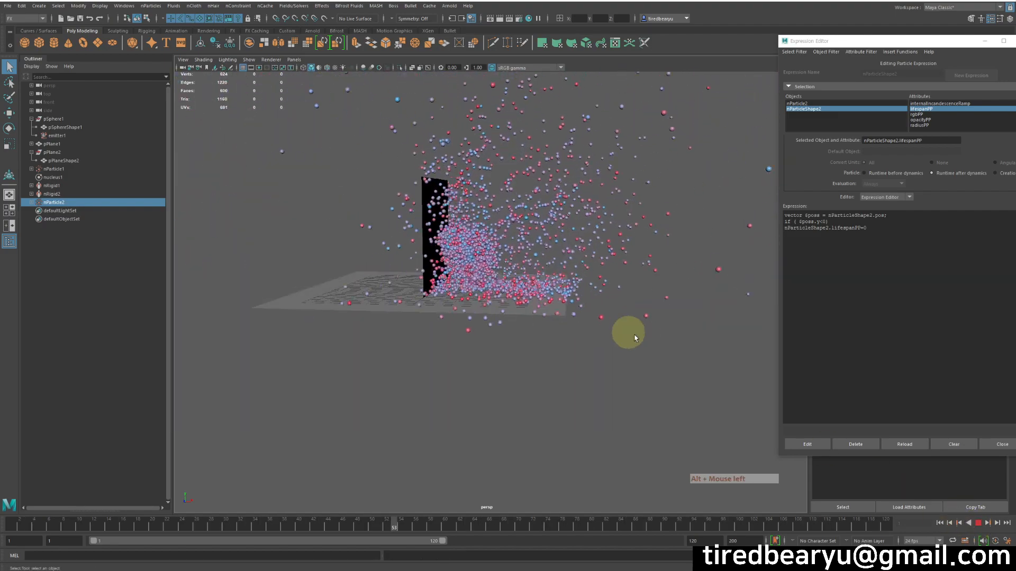
alt+drag(642, 371, 635, 351)
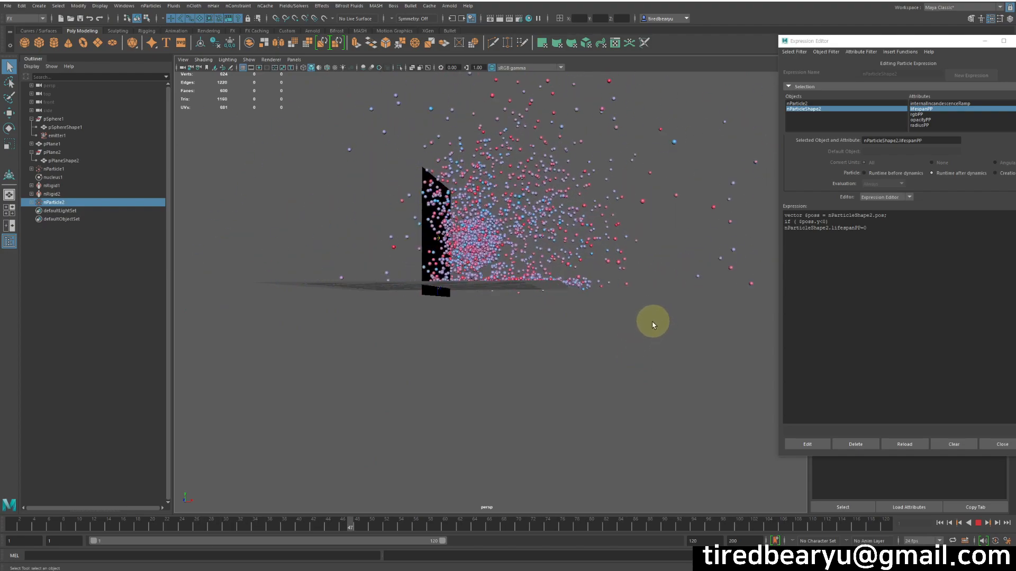
alt+right_drag(651, 333, 577, 340)
alt+drag(576, 340, 546, 312)
alt+right_drag(546, 312, 518, 325)
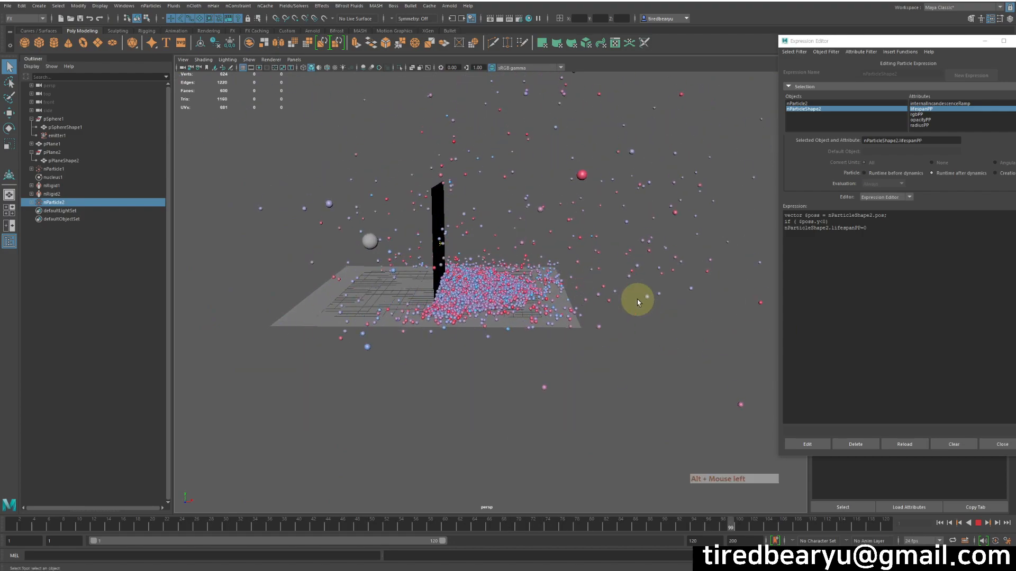
alt+drag(630, 302, 437, 154)
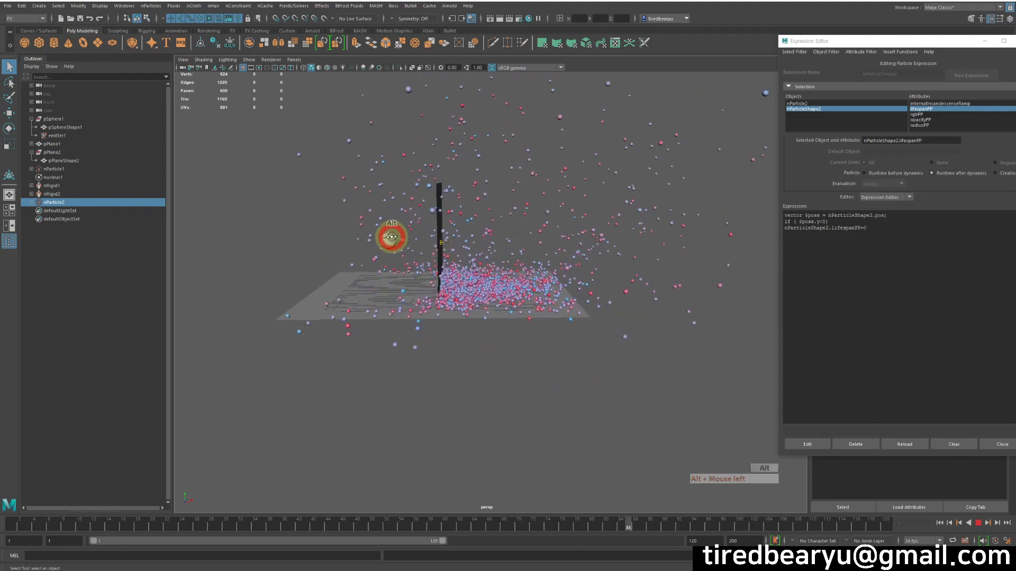
alt+drag(390, 238, 398, 253)
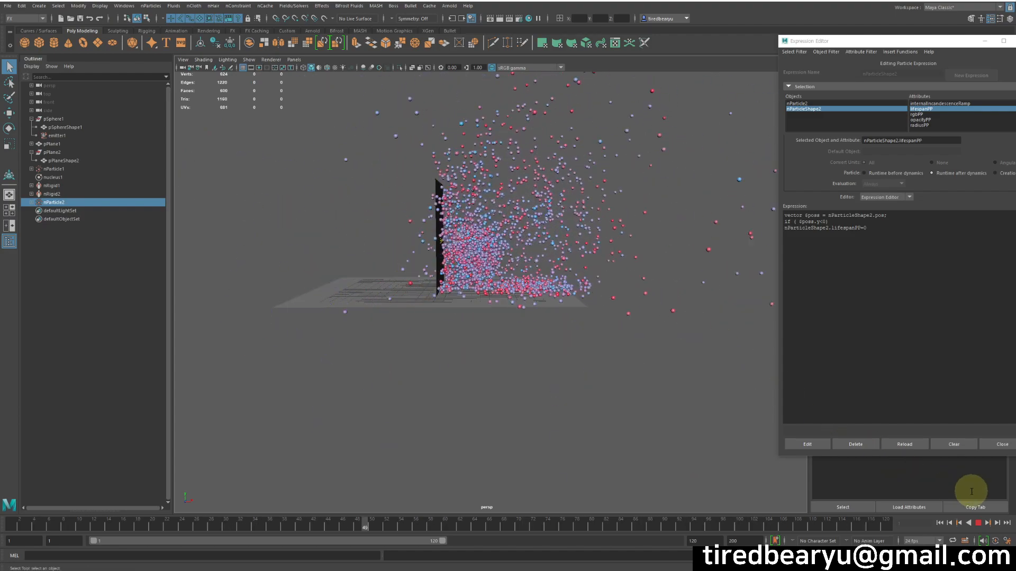
click(979, 524)
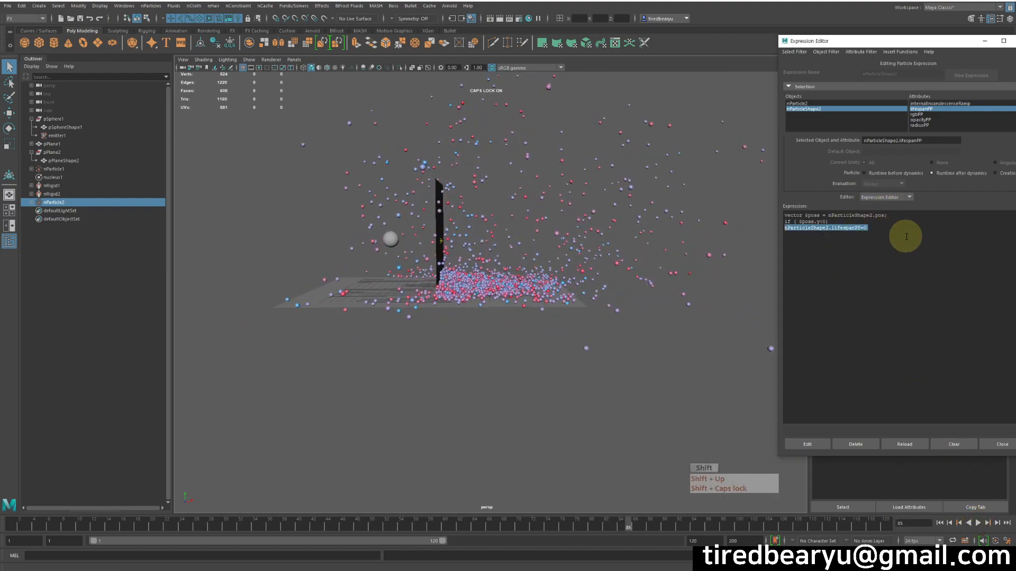
Duplicate the condition and its lifespanPP assignment with the test $poss.x<0, end the first assignment with a semicolon, and apply the expression.
key(ctrl+c)
key(Right)
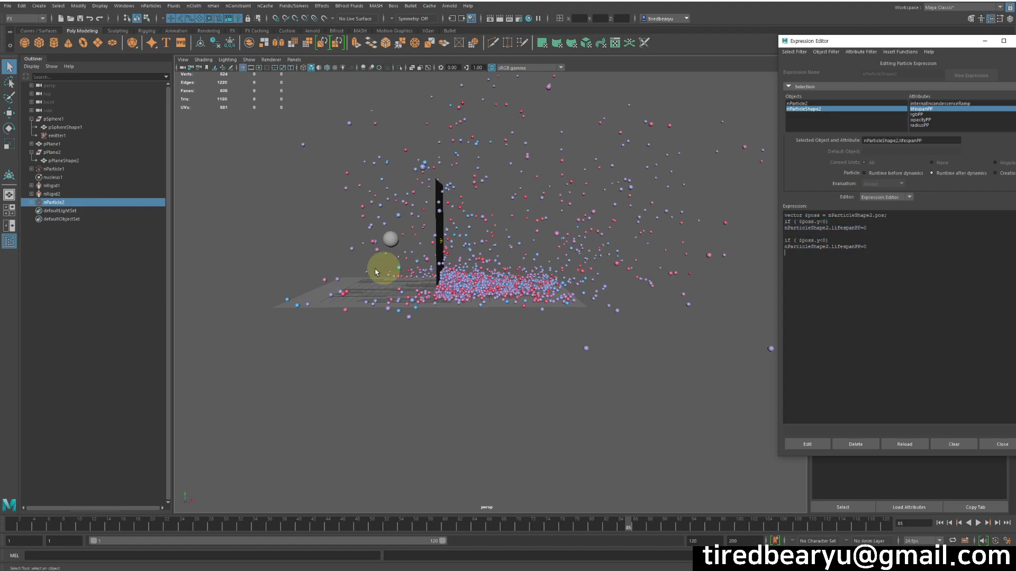
click(817, 240)
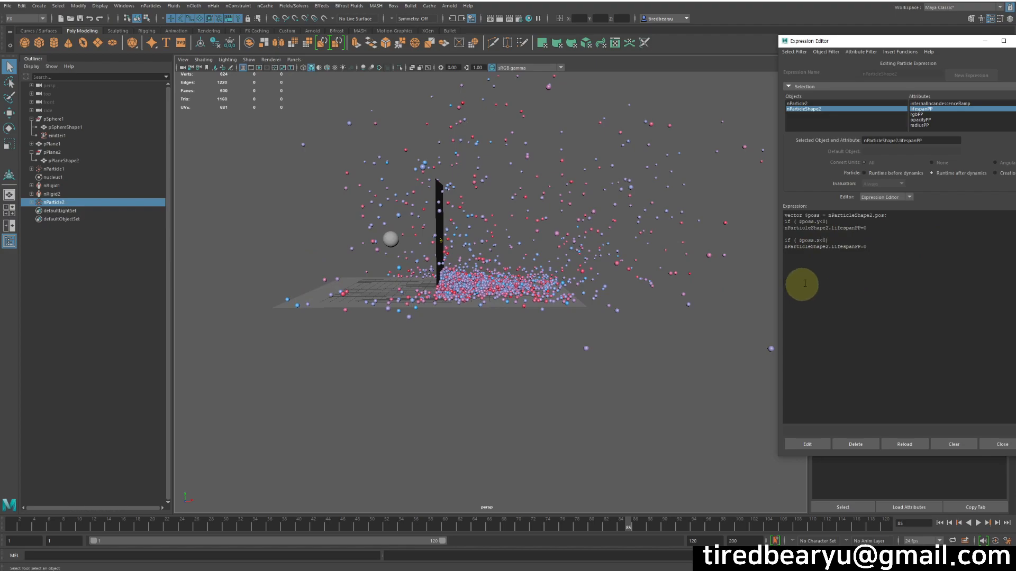
click(812, 444)
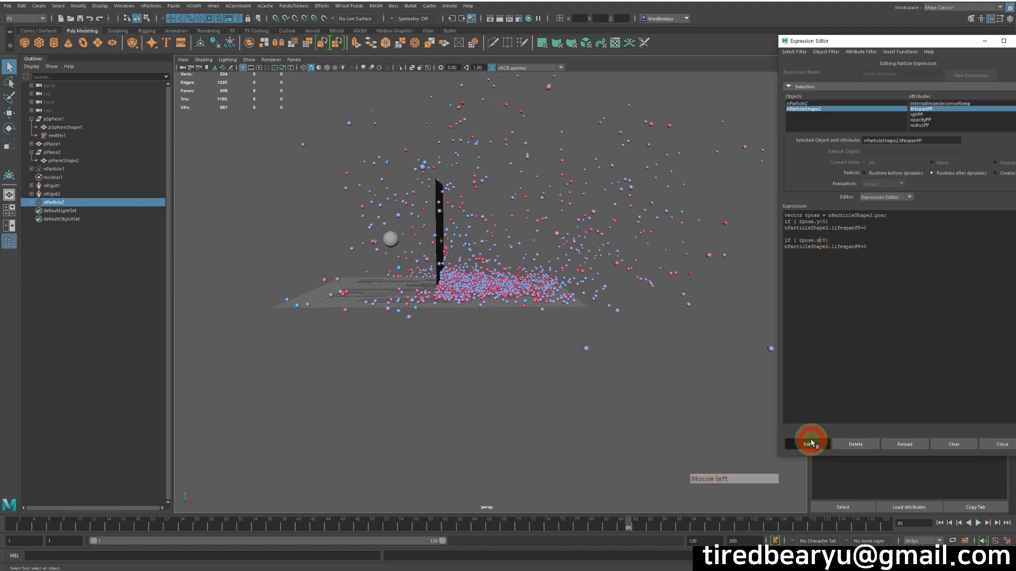
alt+drag(680, 431, 681, 377)
click(808, 444)
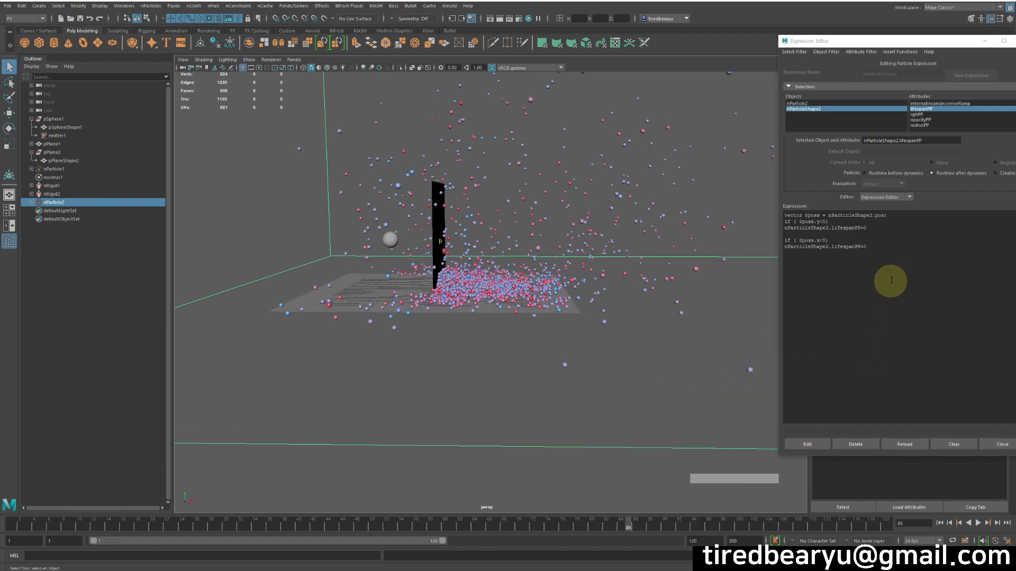
click(887, 230)
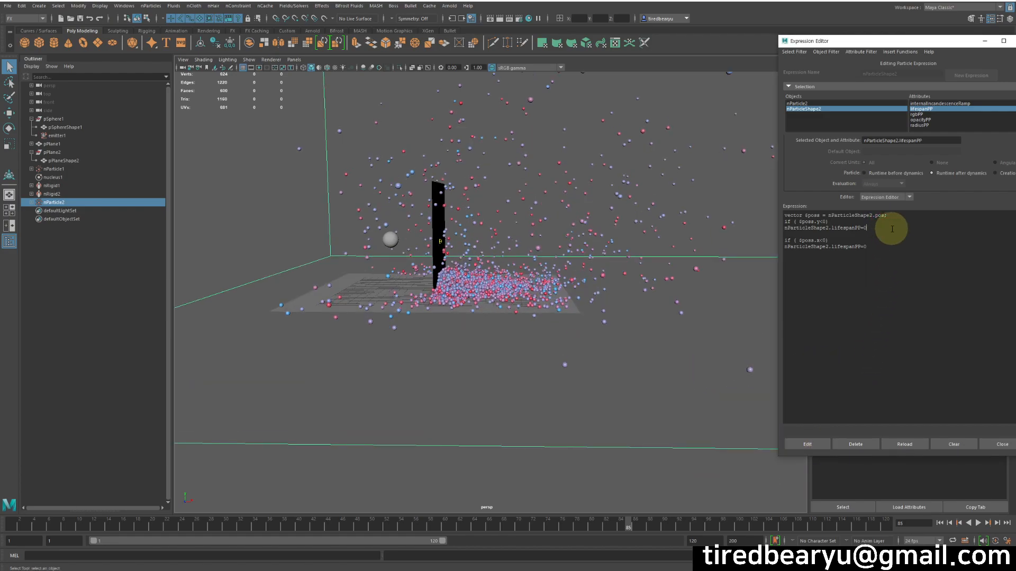
click(809, 445)
Replay the simulation from the first frame and examine the particles around the vertical plane from several angles.
click(940, 523)
click(978, 523)
alt+middle_drag(567, 413, 582, 337)
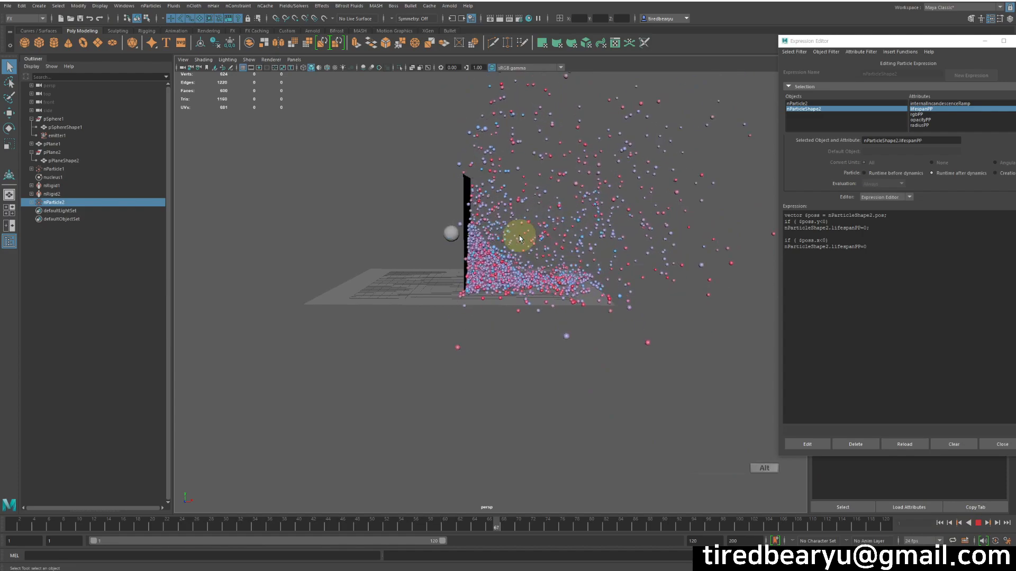
alt+drag(460, 202, 464, 266)
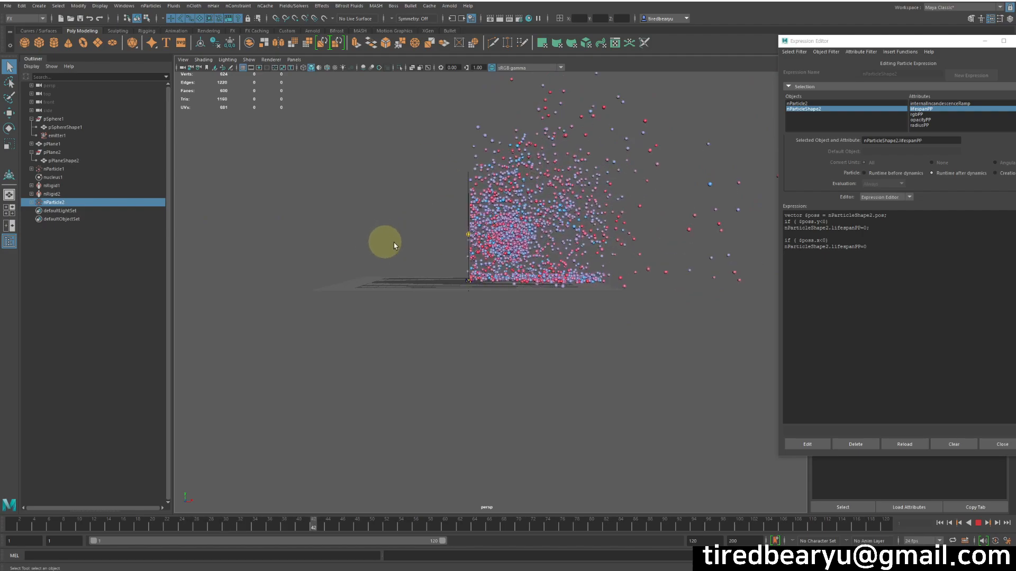
alt+middle_drag(453, 262, 544, 340)
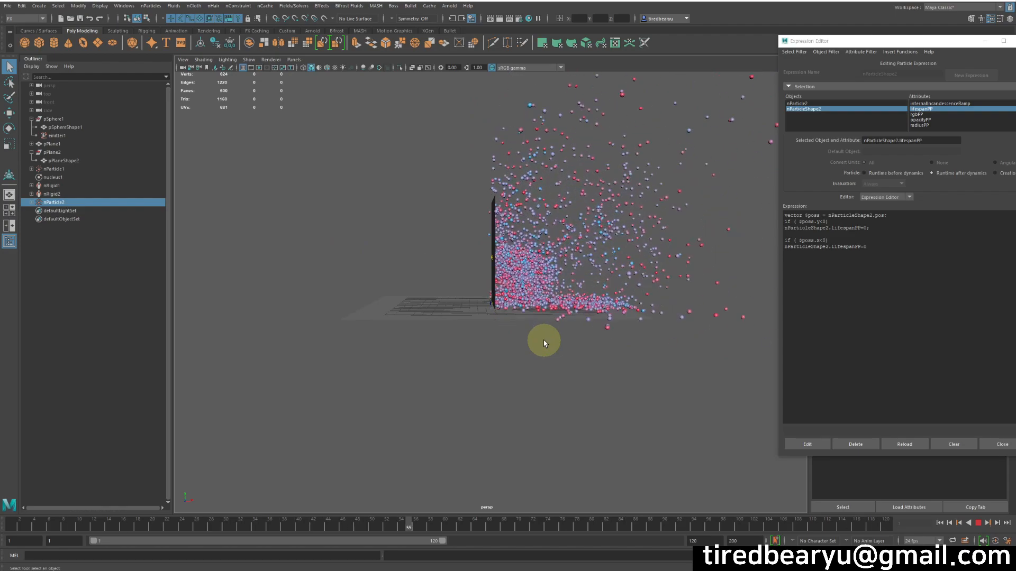
mouse_move(538, 302)
alt+mouse_down()
mouse_move(545, 315)
mouse_move(523, 305)
alt+mouse_up()
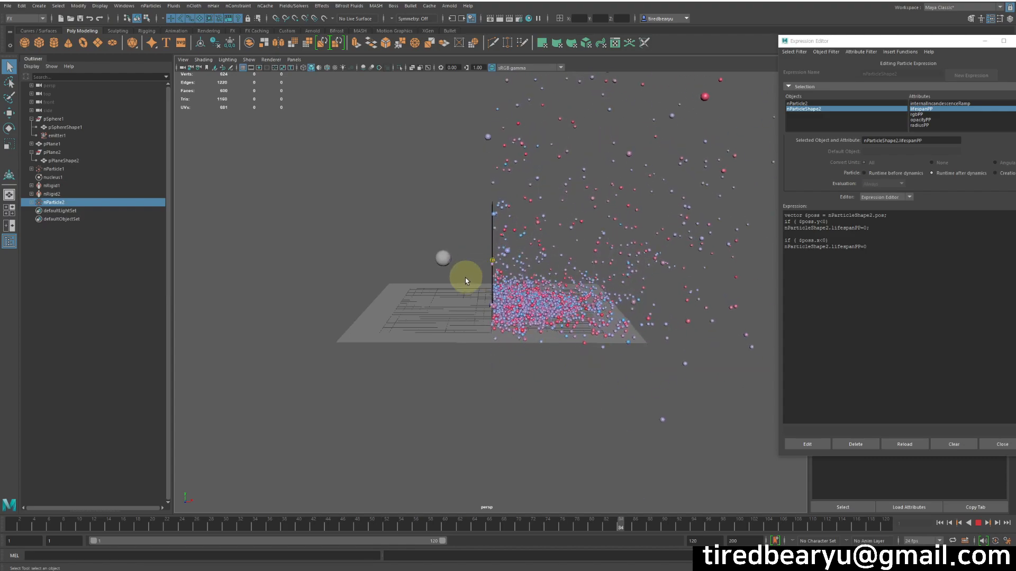